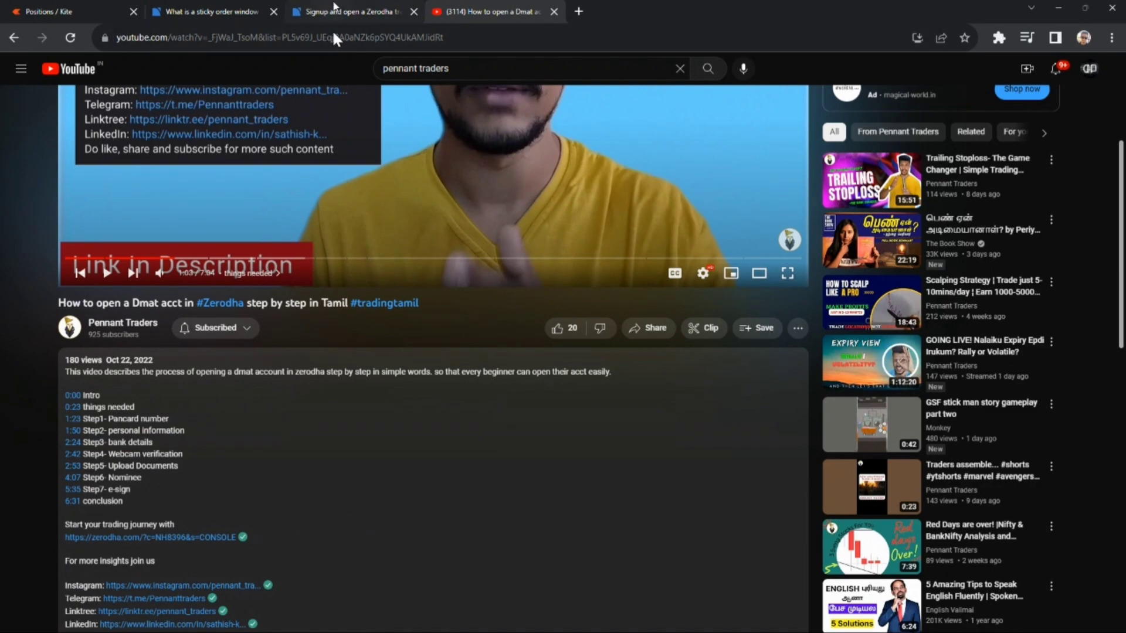
- Look at the Zerodha account signup page and the YouTube video on opening a Dmat account
click(333, 9)
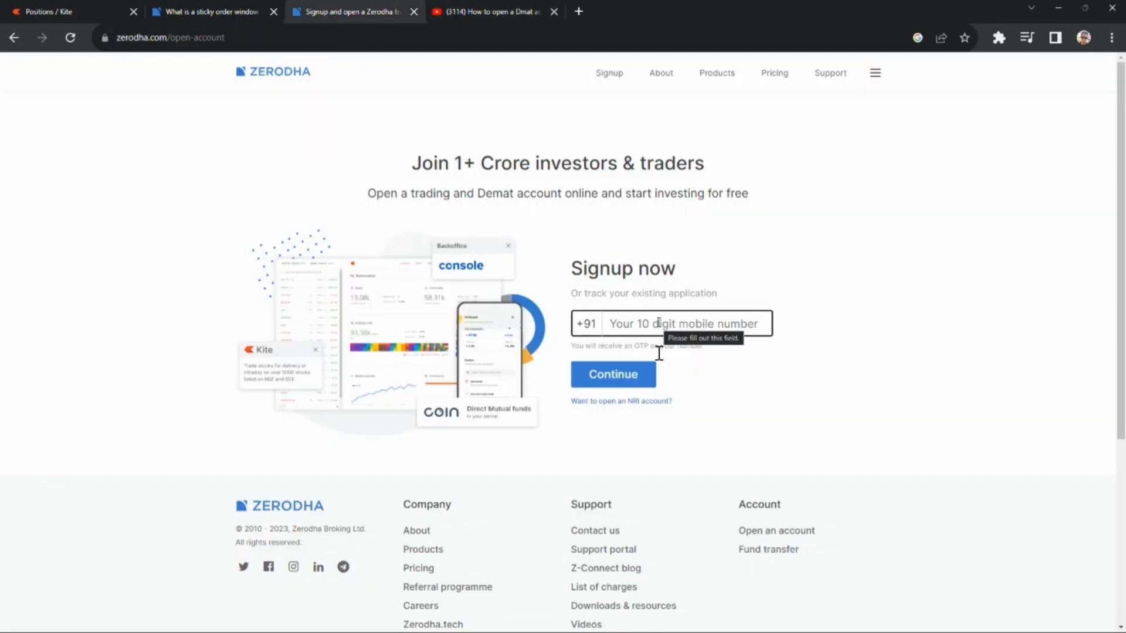
click(495, 11)
scroll(384, 340, up, 3)
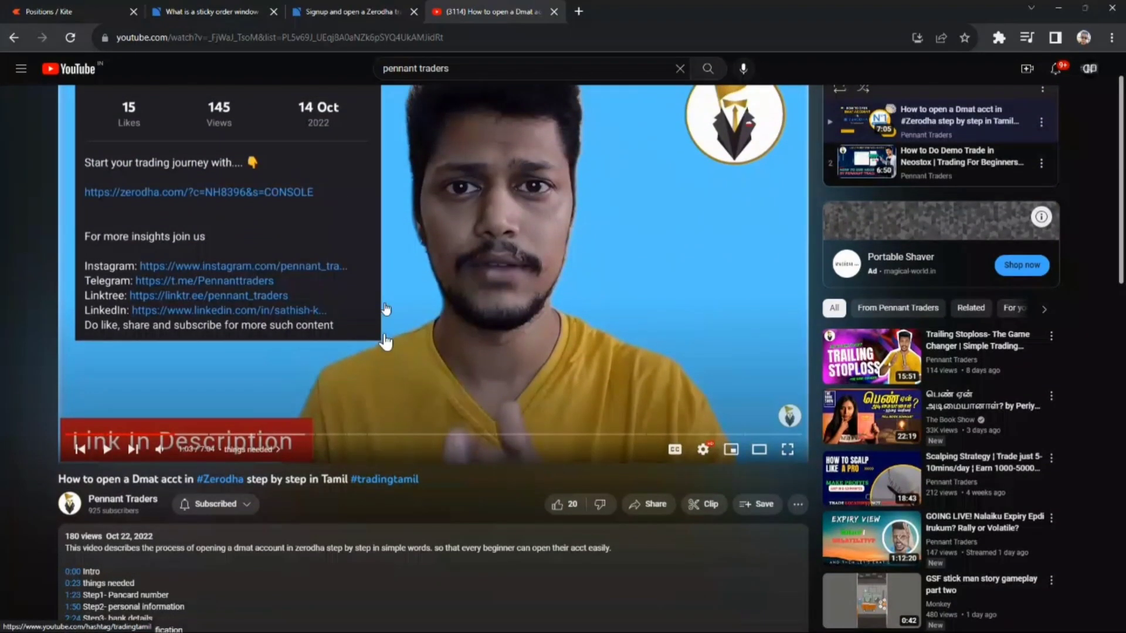
scroll(385, 342, up, 1)
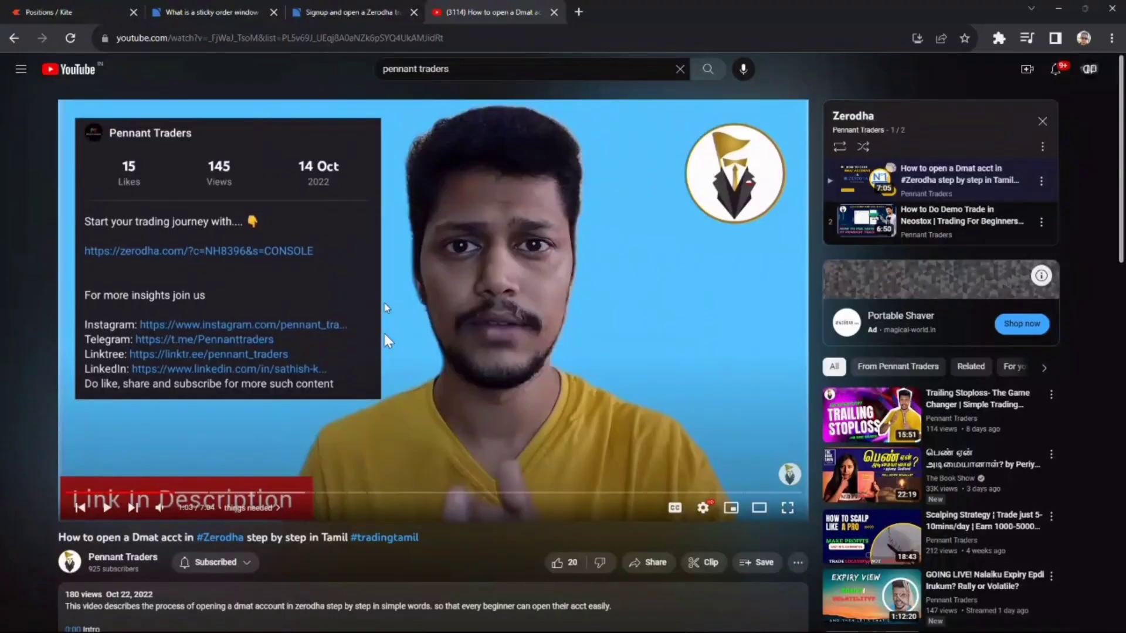
- Switch to Kite, look through watchlists 2 and 3 and the watchlist display settings, and return to watchlist 1
key(ctrl+1)
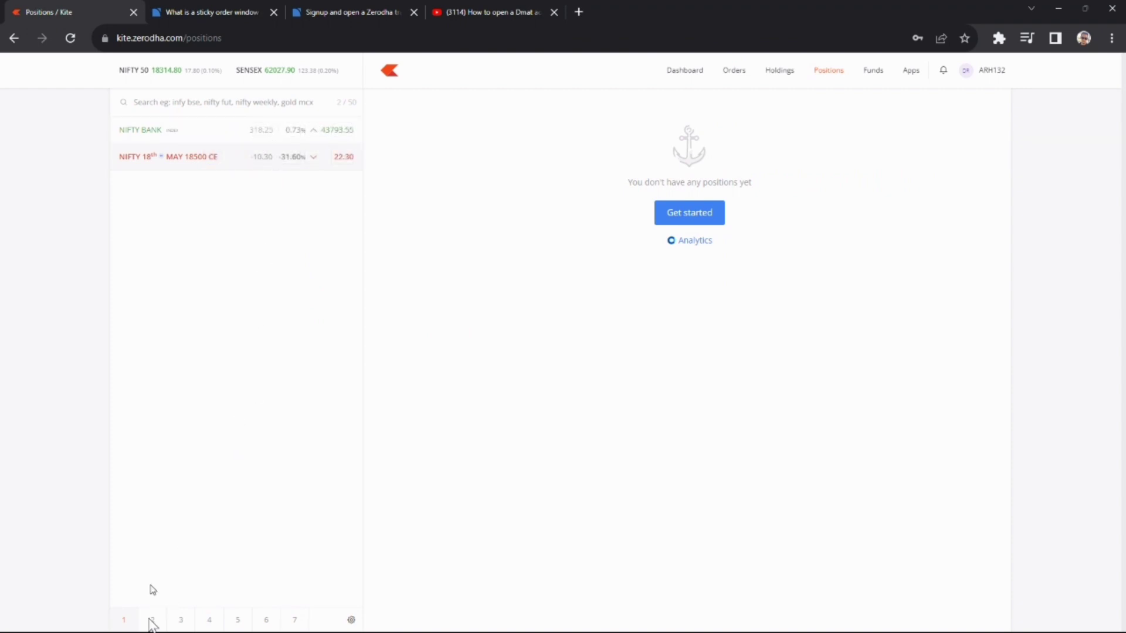
click(148, 618)
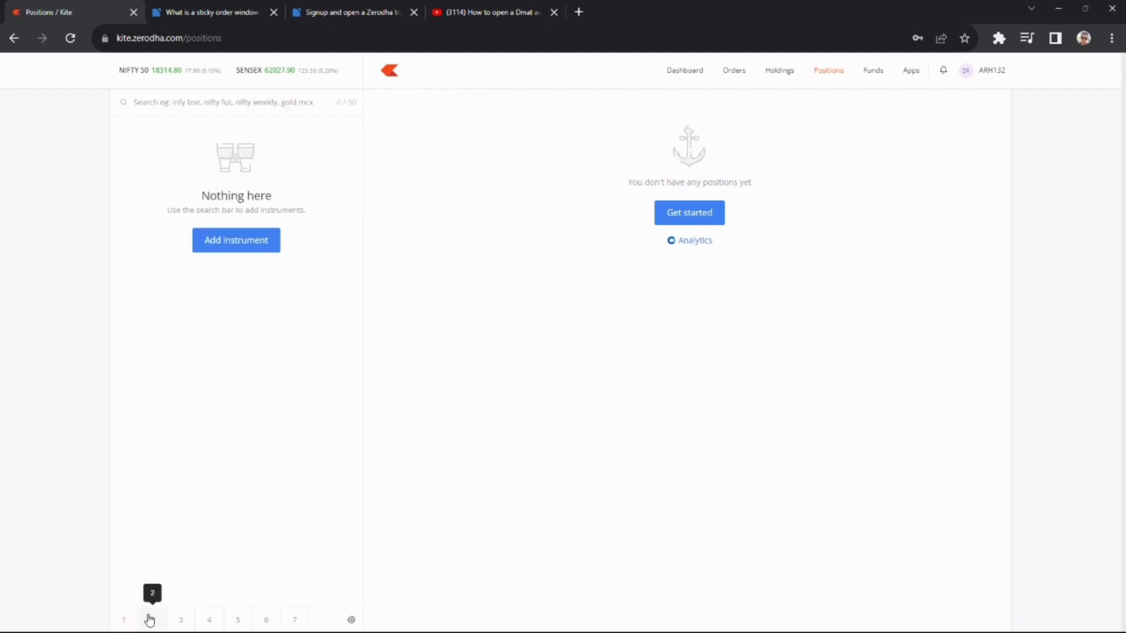
click(181, 618)
click(352, 622)
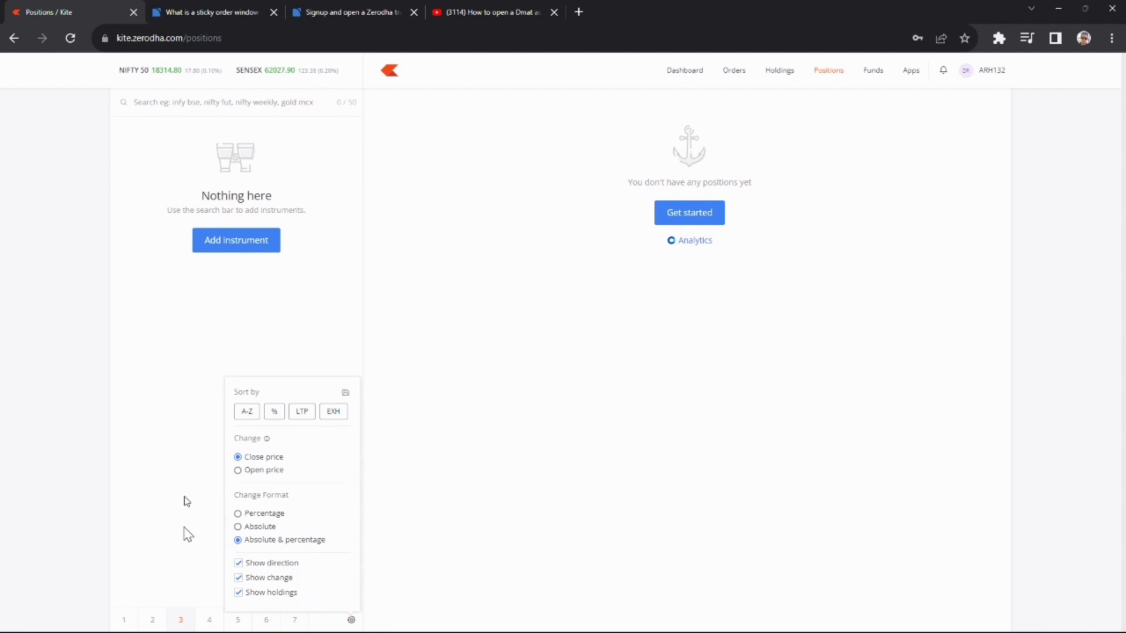
click(193, 532)
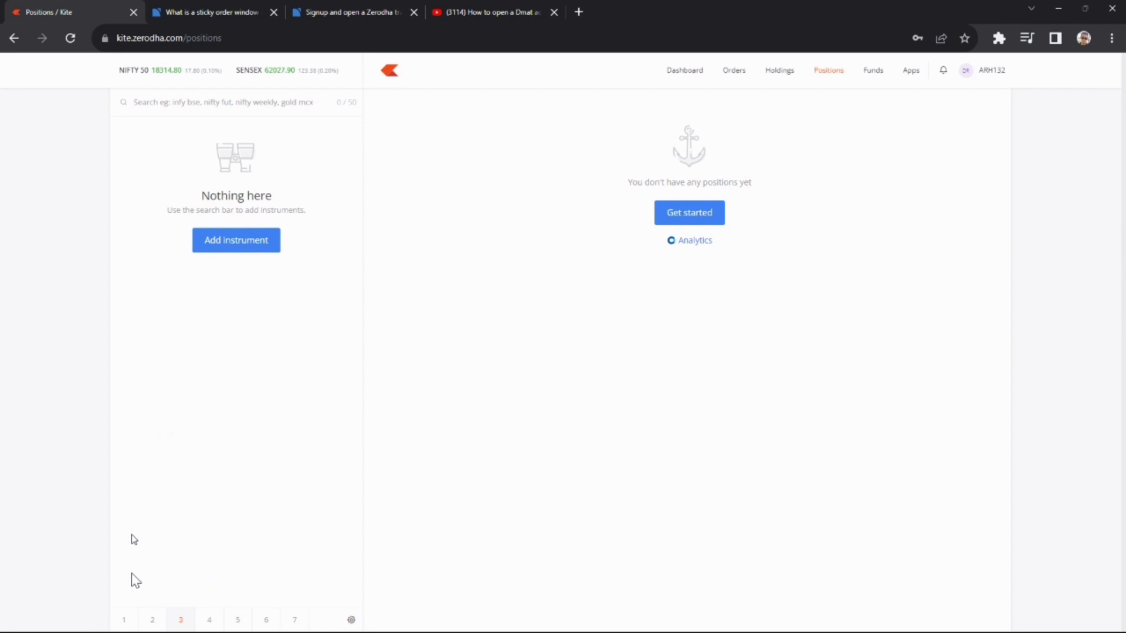
click(123, 620)
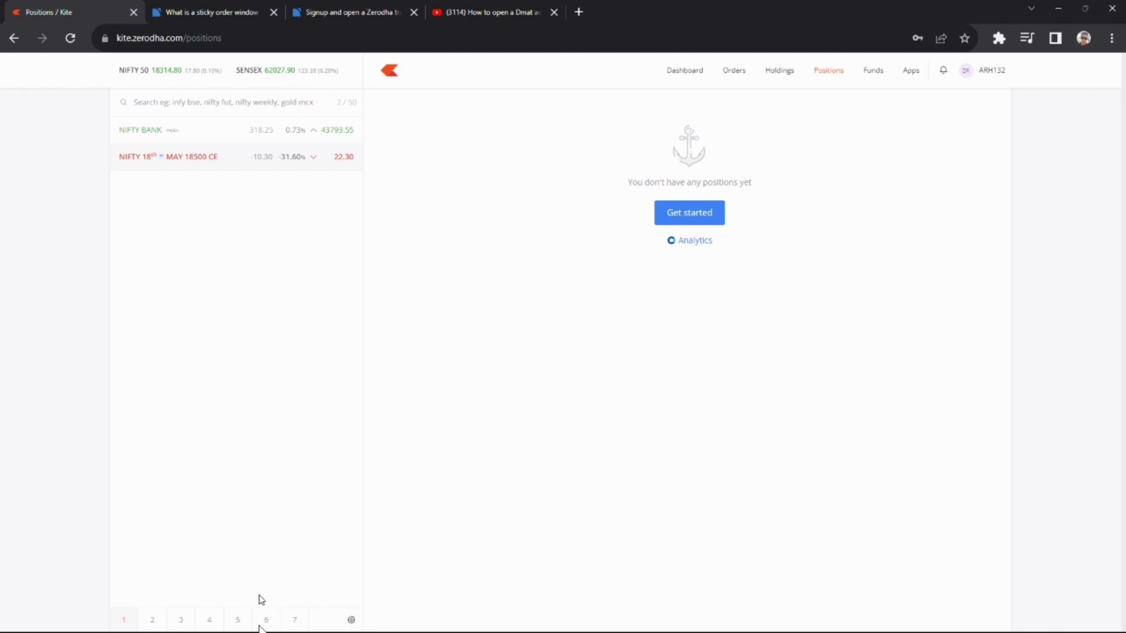
click(180, 619)
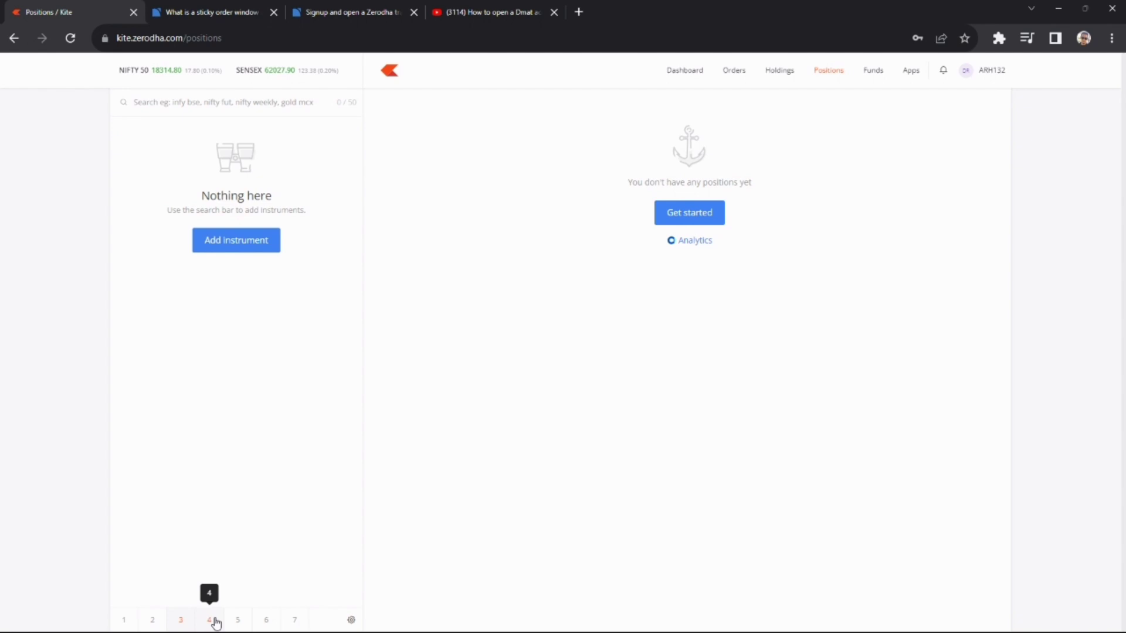
click(130, 621)
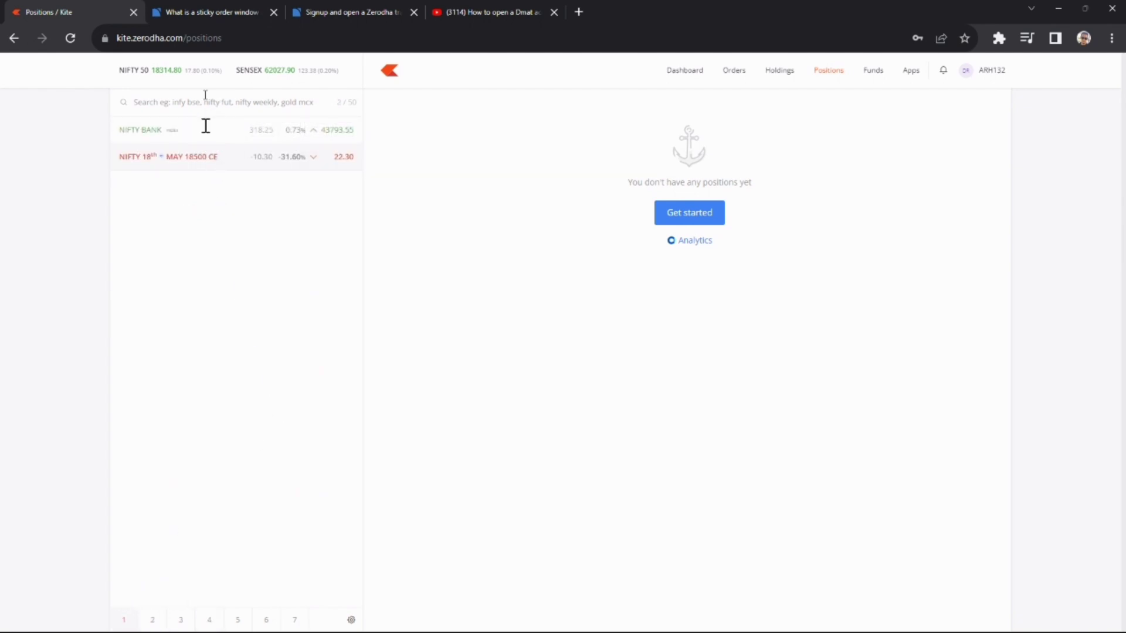
- Search for nifty 50 and add the NIFTY 50 index to the first watchlist
text(nifty)
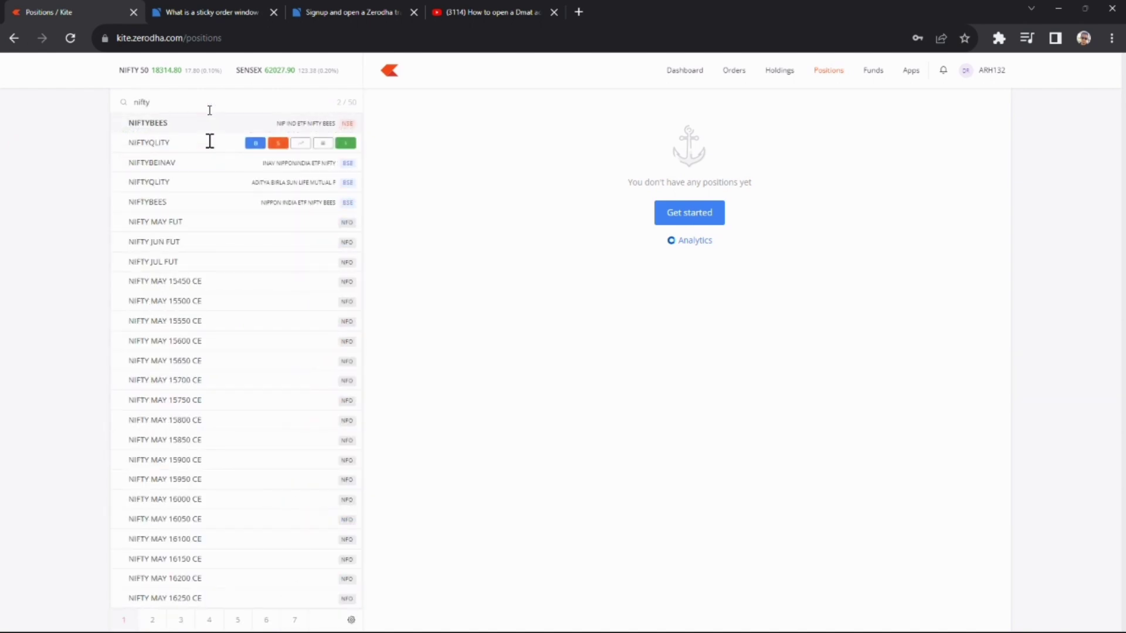
text( 50)
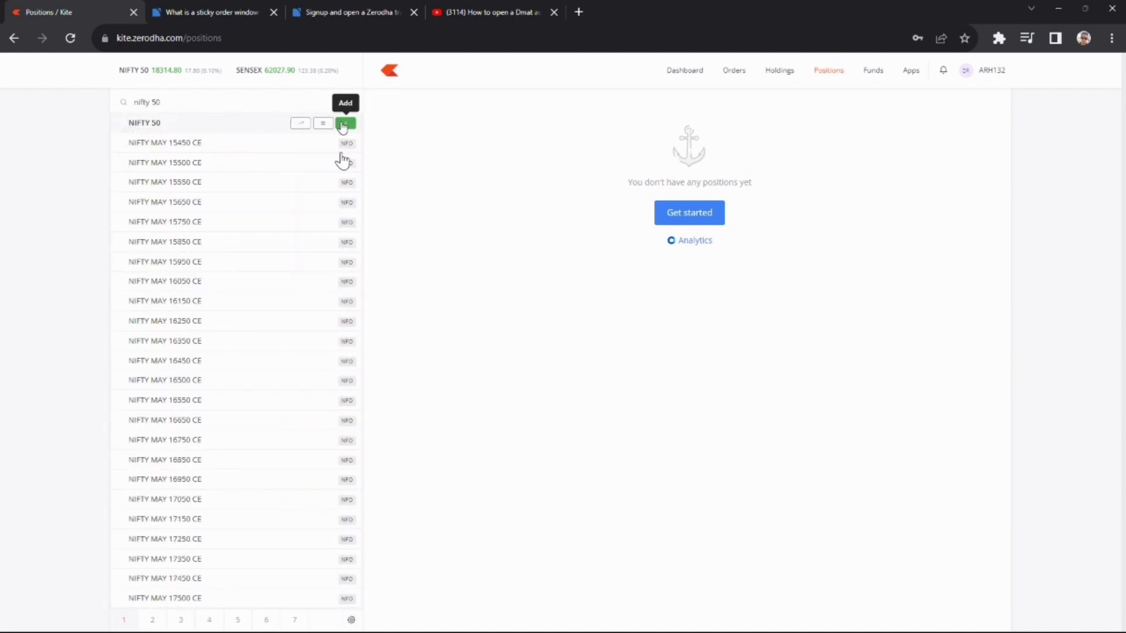
click(345, 123)
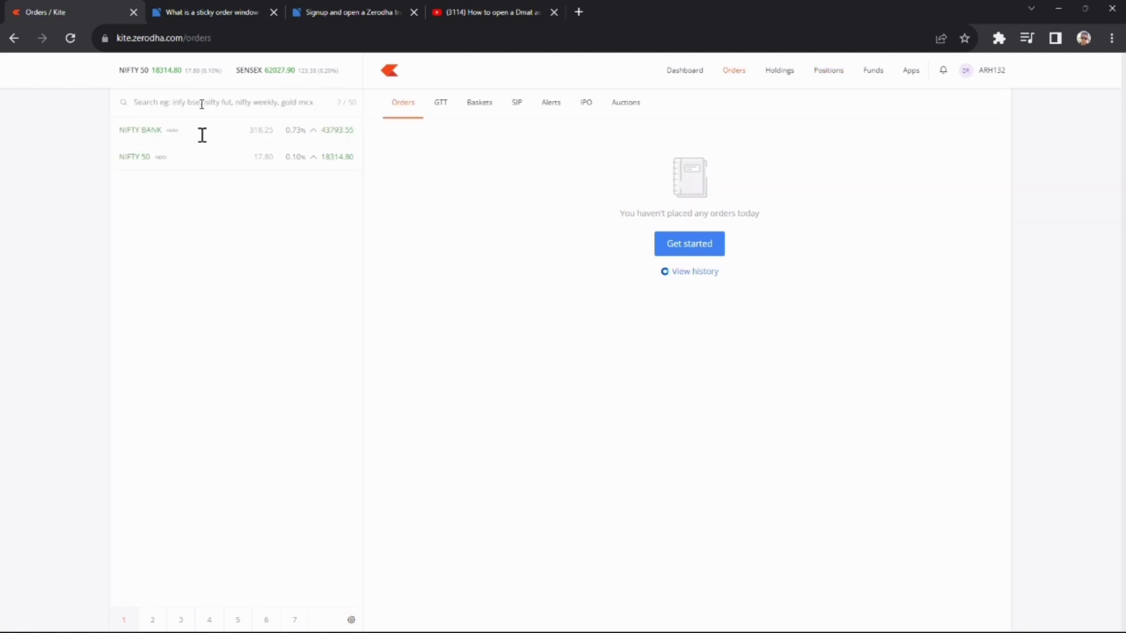
- Search for 18400 and add the weekly NIFTY 18th MAY 18400 CE and PE options to the watchlist
click(201, 104)
text(18400)
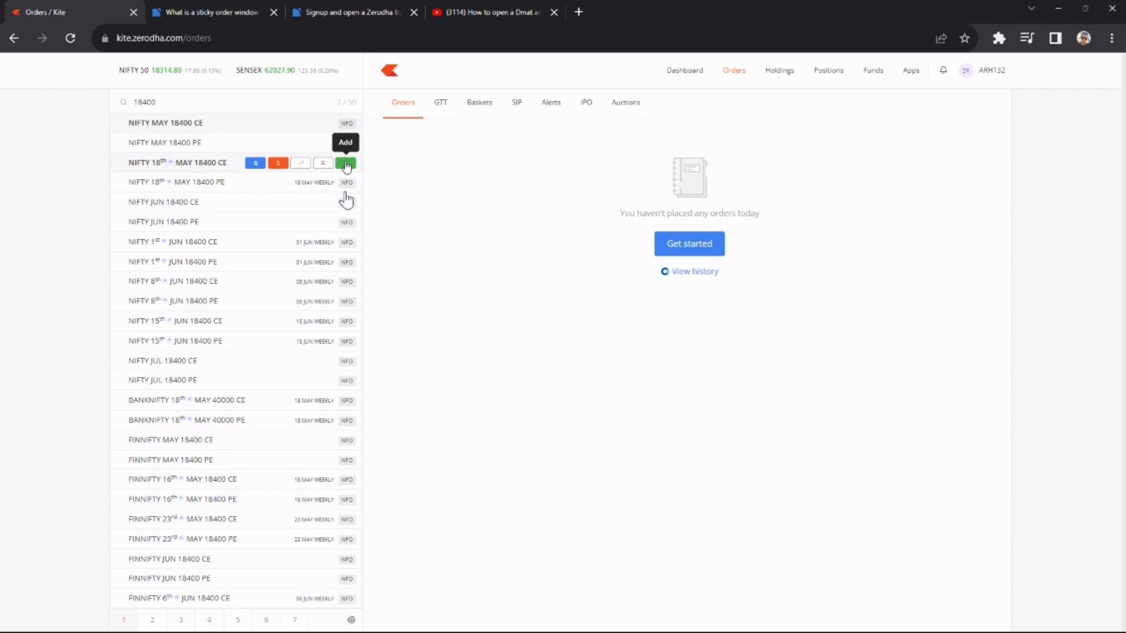
click(346, 164)
click(345, 182)
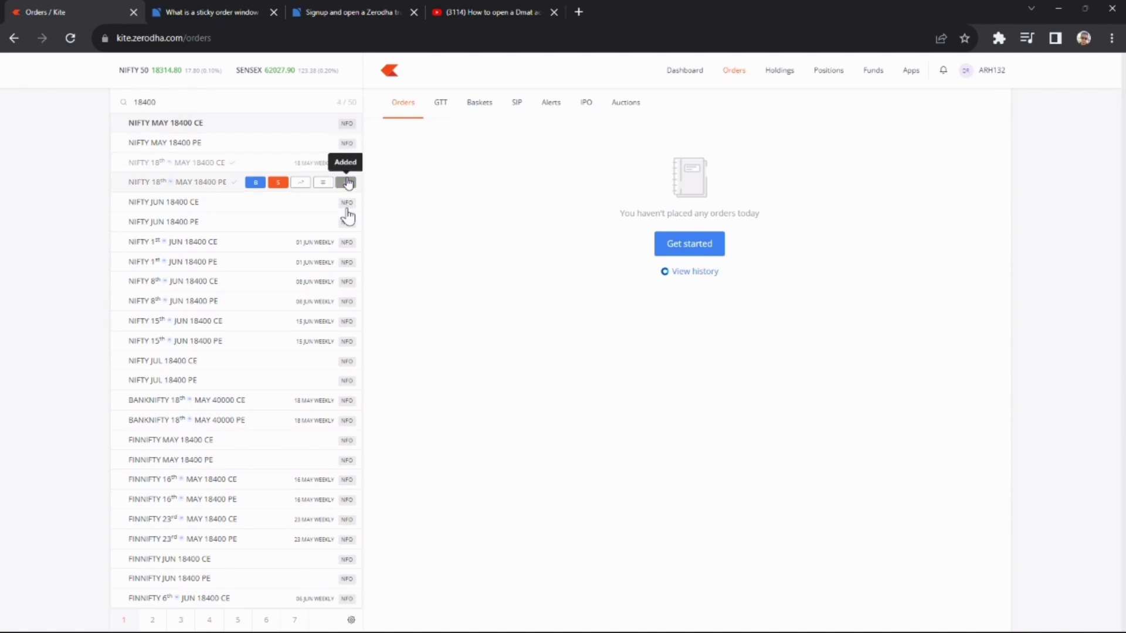
- Open the chart of NIFTY 18th MAY 18400 PE, close the search results and show a wider price and date range
click(301, 183)
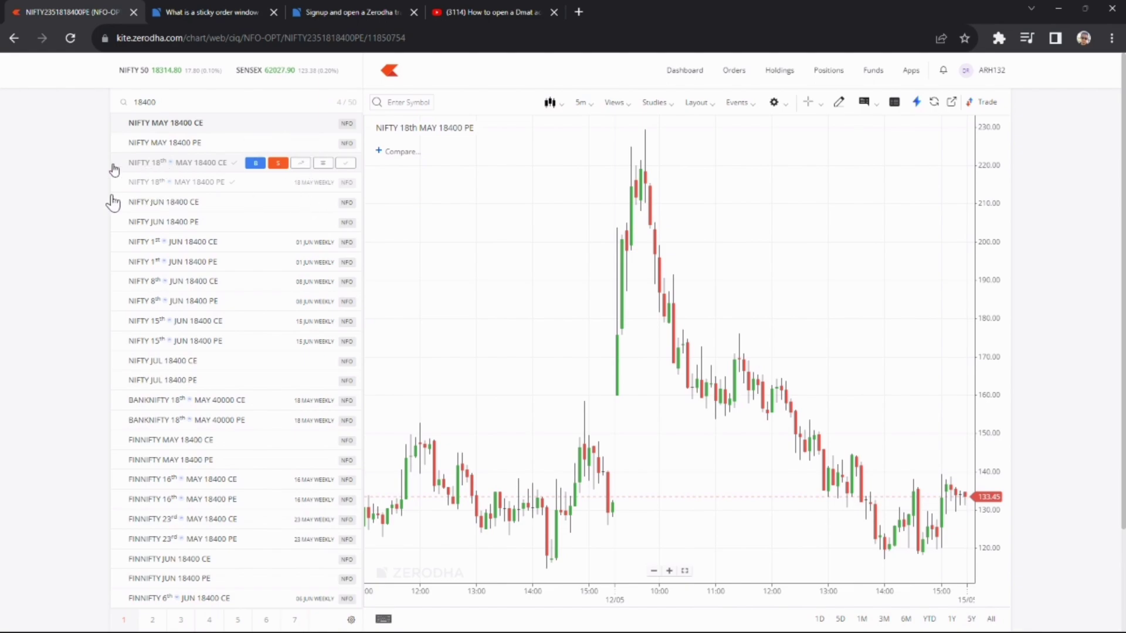
click(88, 200)
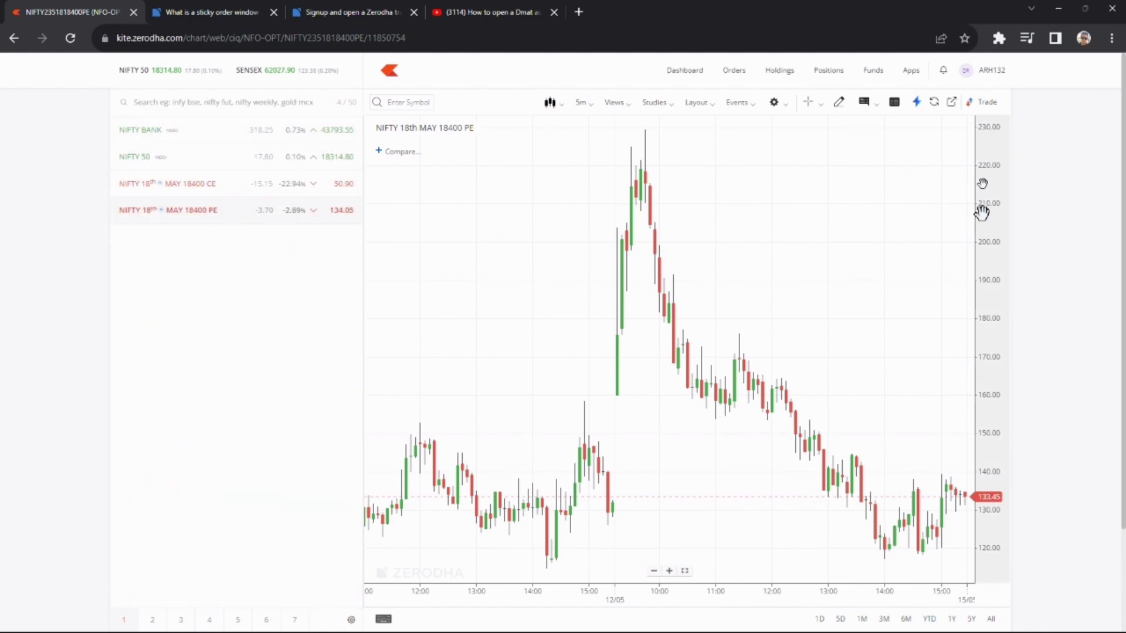
drag(983, 208, 985, 447)
scroll(809, 368, down, 5)
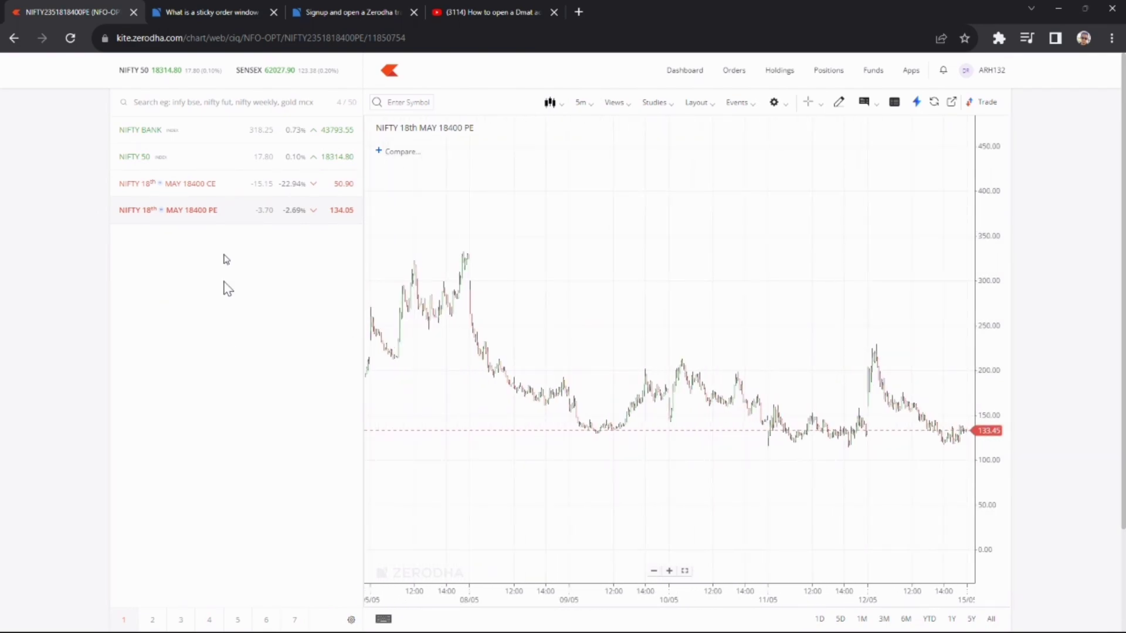
- Open a buy order for NIFTY 18th MAY 18400 PE, move its form higher over the chart and examine the quantity
mouse_move(236, 208)
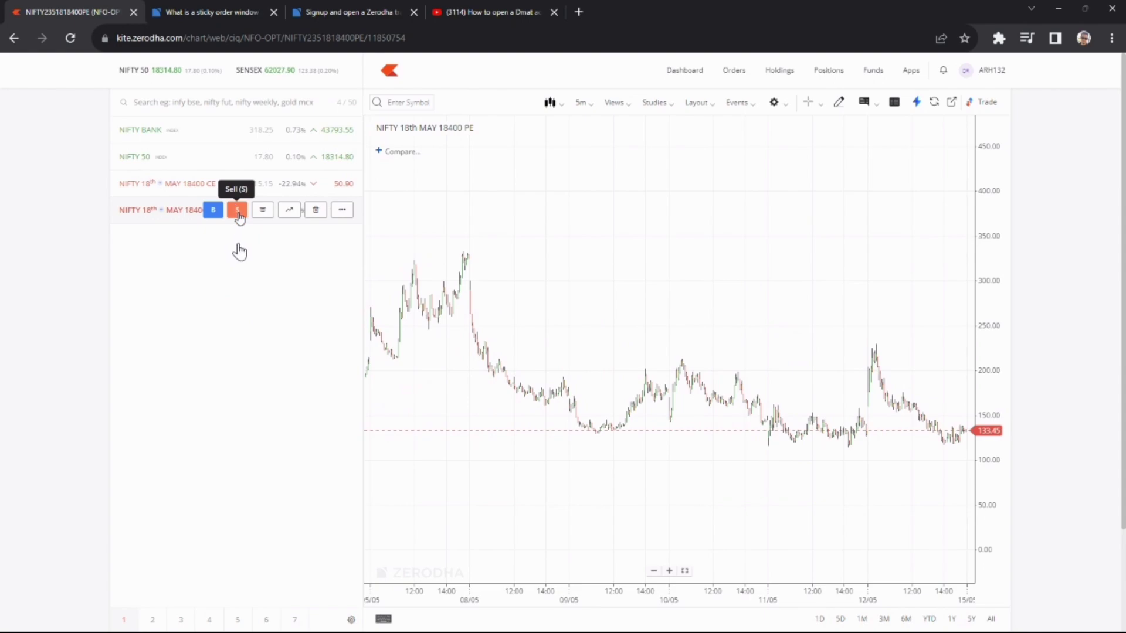
click(214, 211)
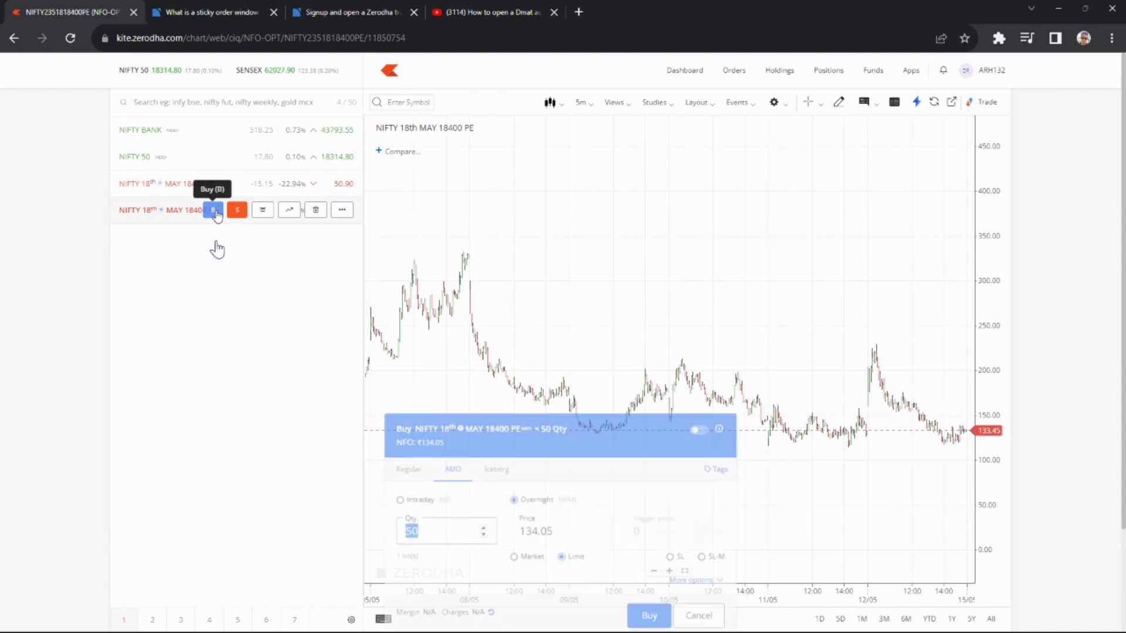
drag(507, 437, 515, 259)
double_click(431, 341)
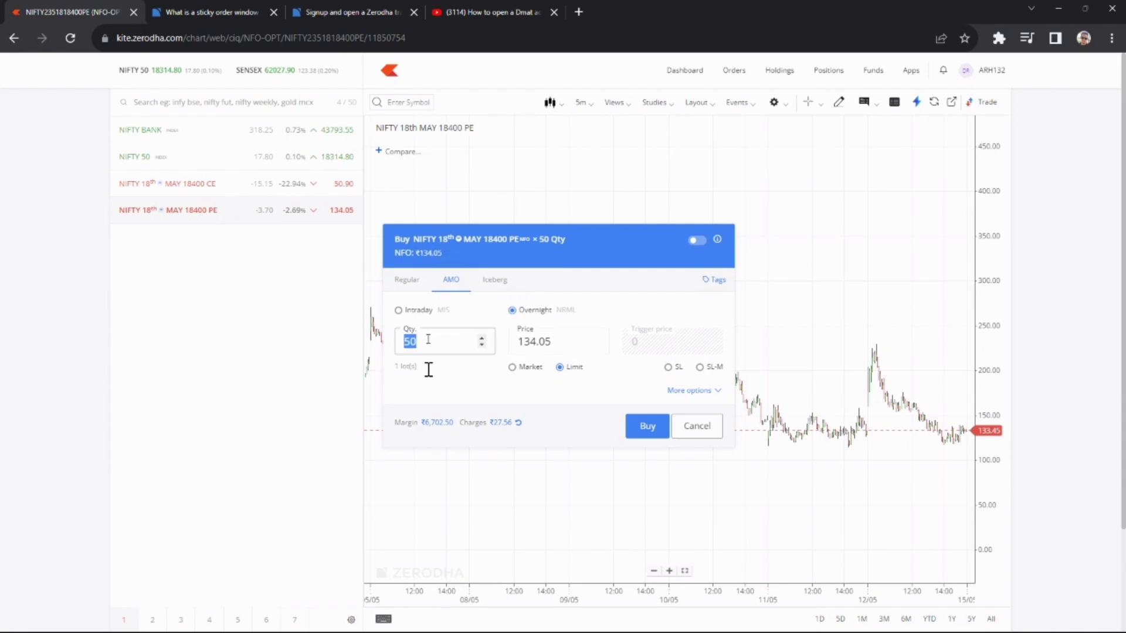
click(432, 341)
click(824, 389)
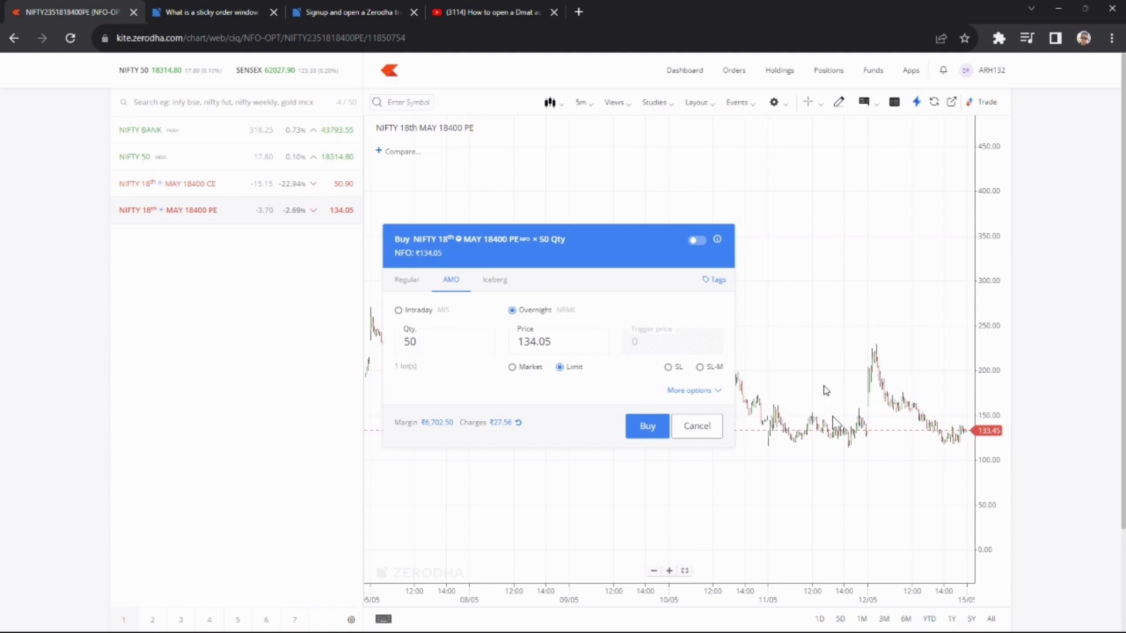
- Examine the buy order's limit price and change the order to Market
click(565, 346)
key(ctrl+a)
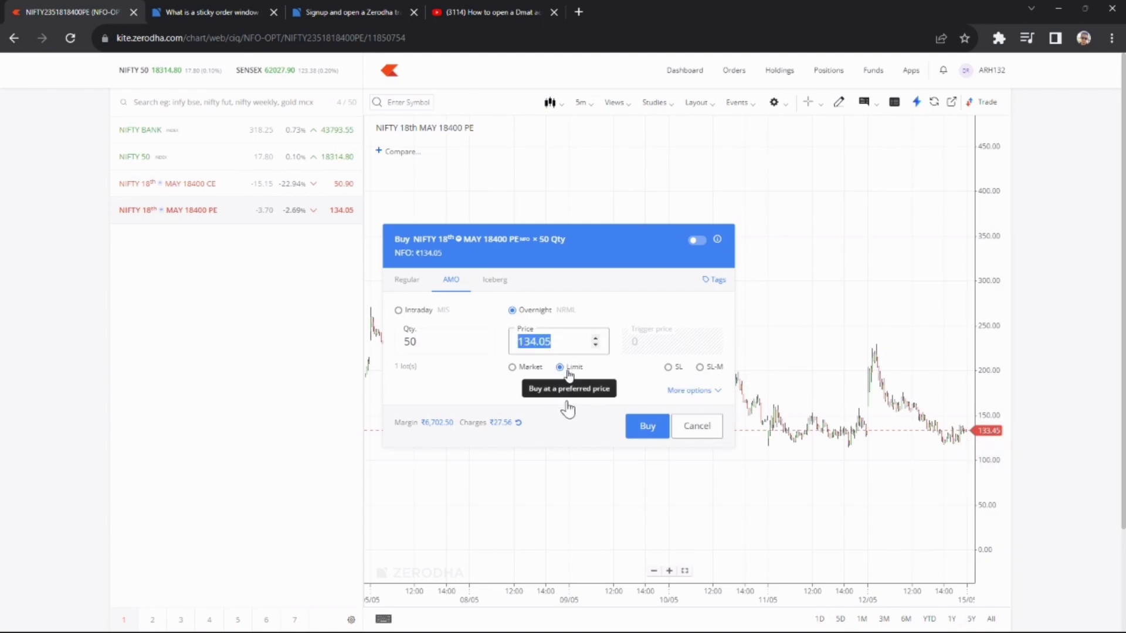
click(511, 368)
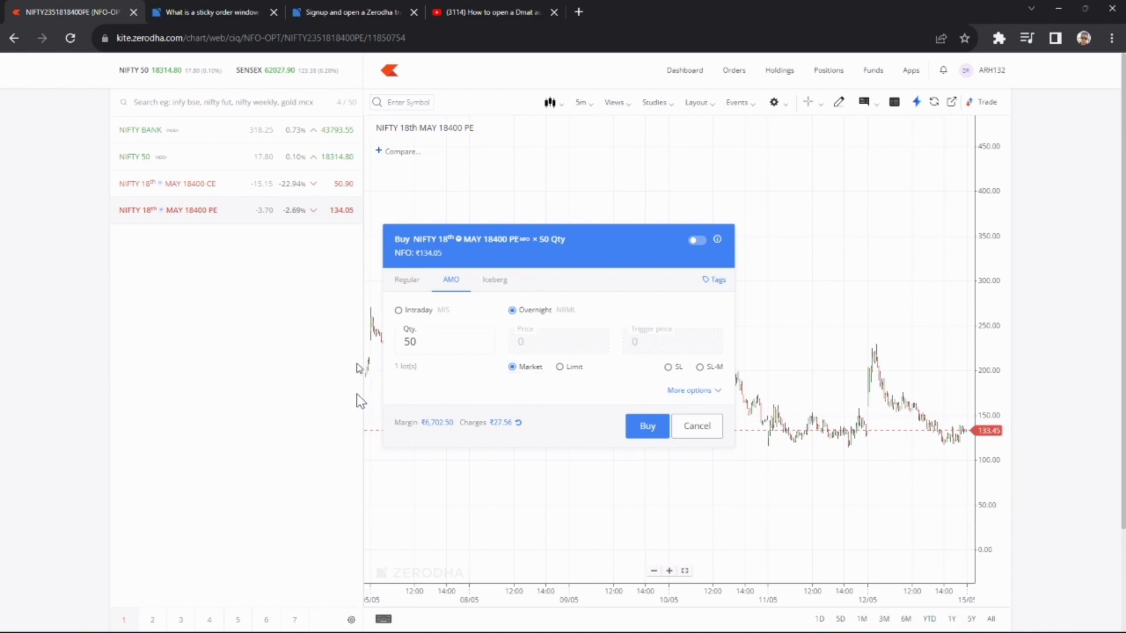
- Show the market depth of NIFTY 18th MAY 18400 PE and switch the order from Buy to Sell
mouse_move(259, 214)
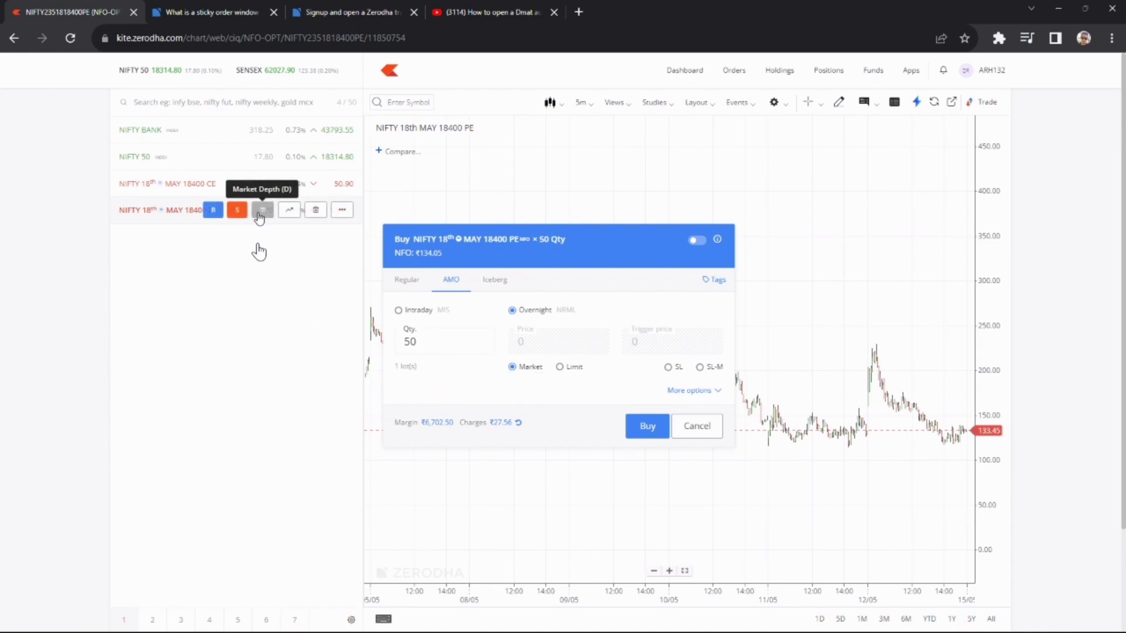
click(261, 212)
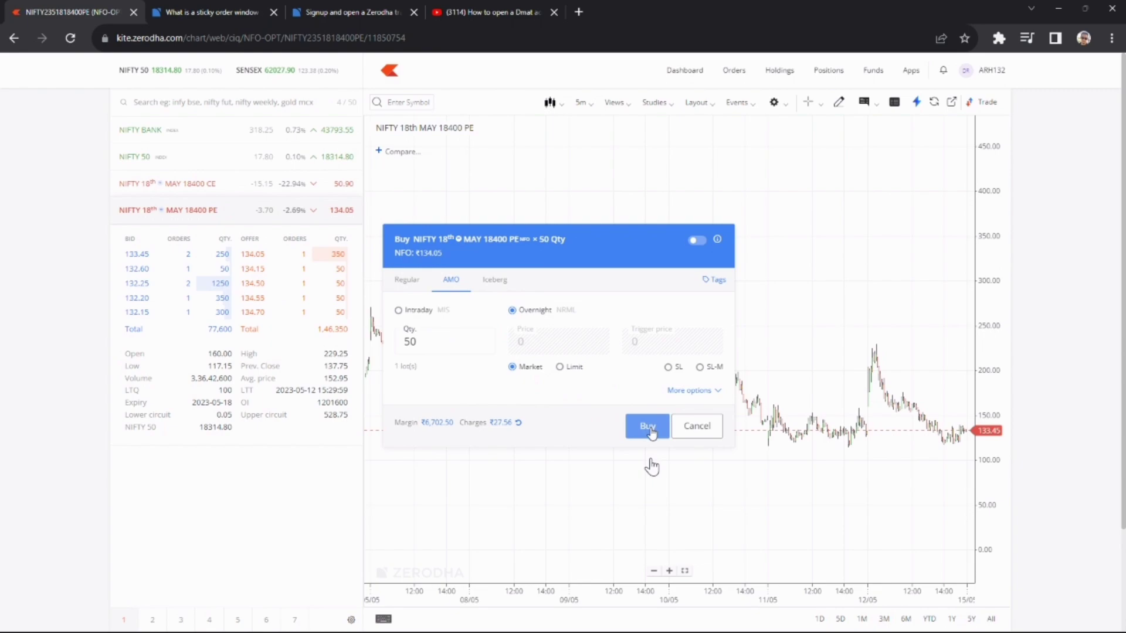
click(697, 241)
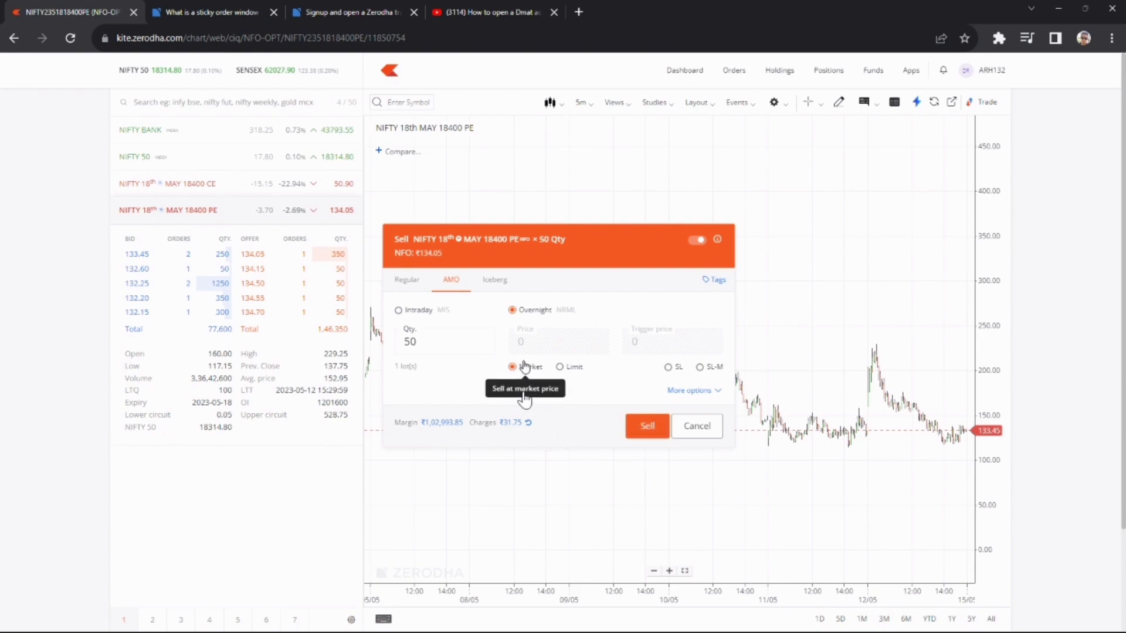
drag(159, 293, 146, 295)
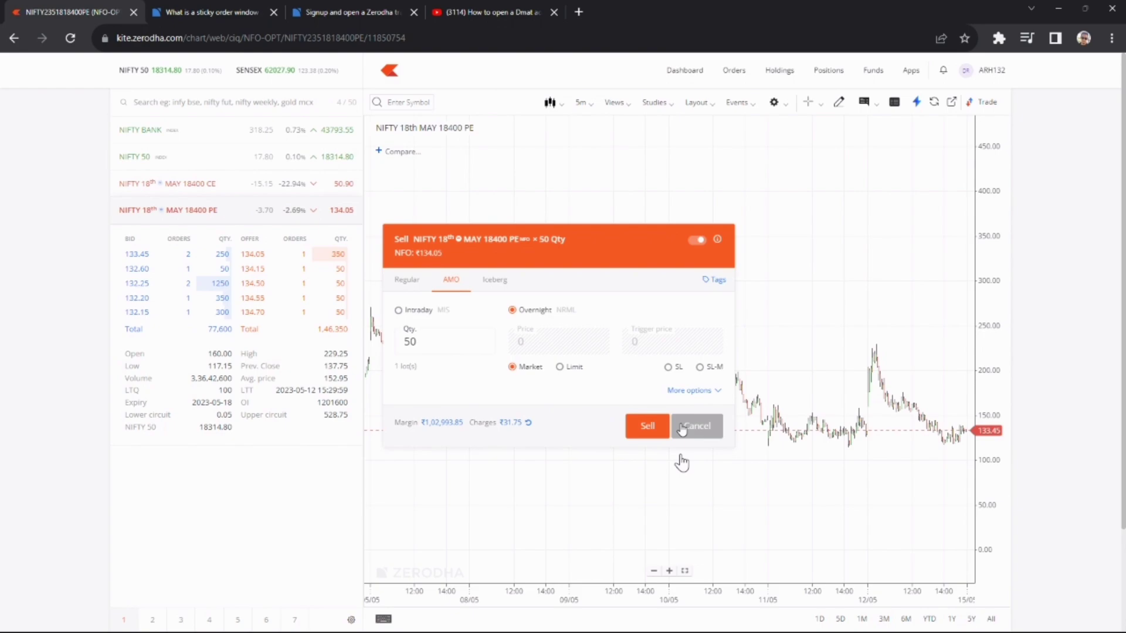
- Make the sell order a Limit order with a price of 132.2
click(560, 366)
click(564, 349)
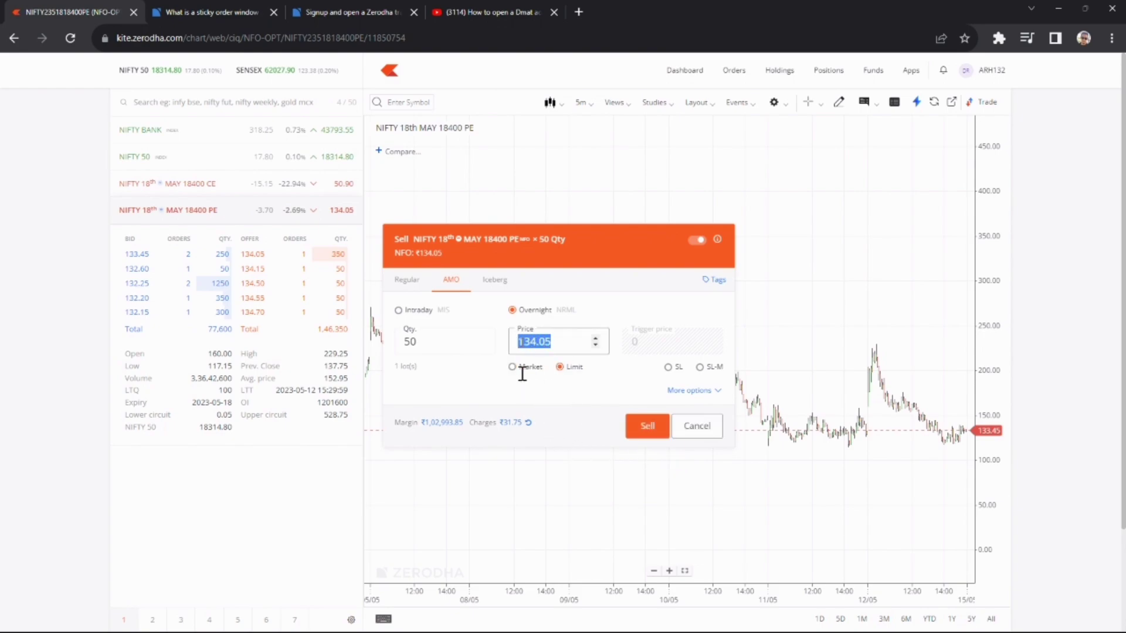
text(132.2)
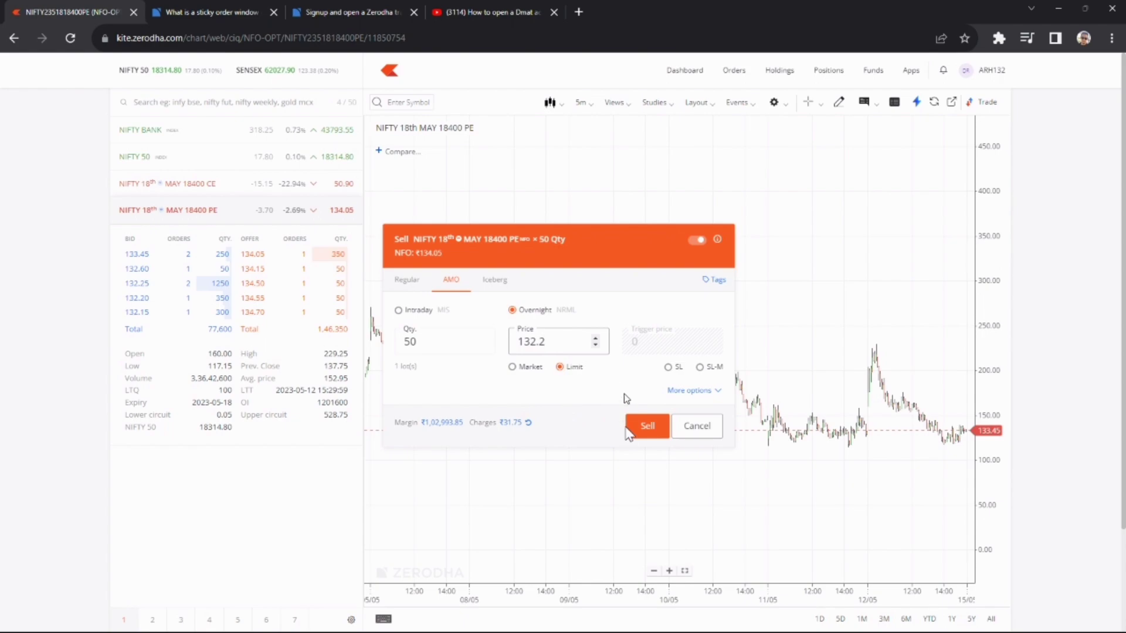
- Change the sell order from AMO to Regular and hide the option's market depth
click(416, 283)
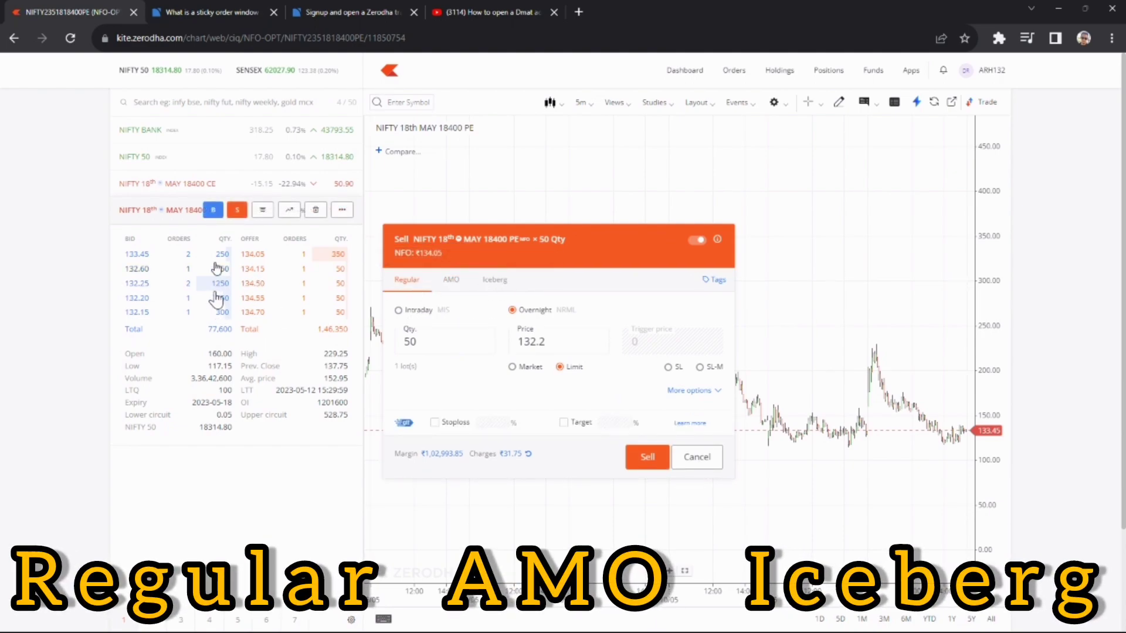
click(263, 211)
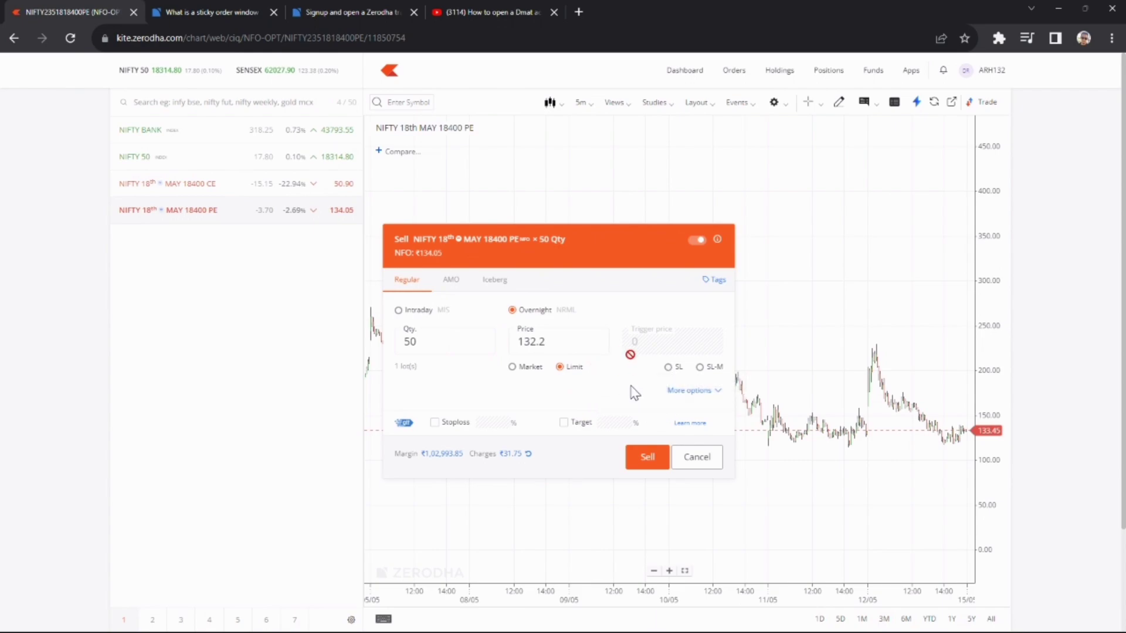
- Try the SL stop-loss type on the sell order, examine its trigger price and switch the type to SL-M
click(669, 368)
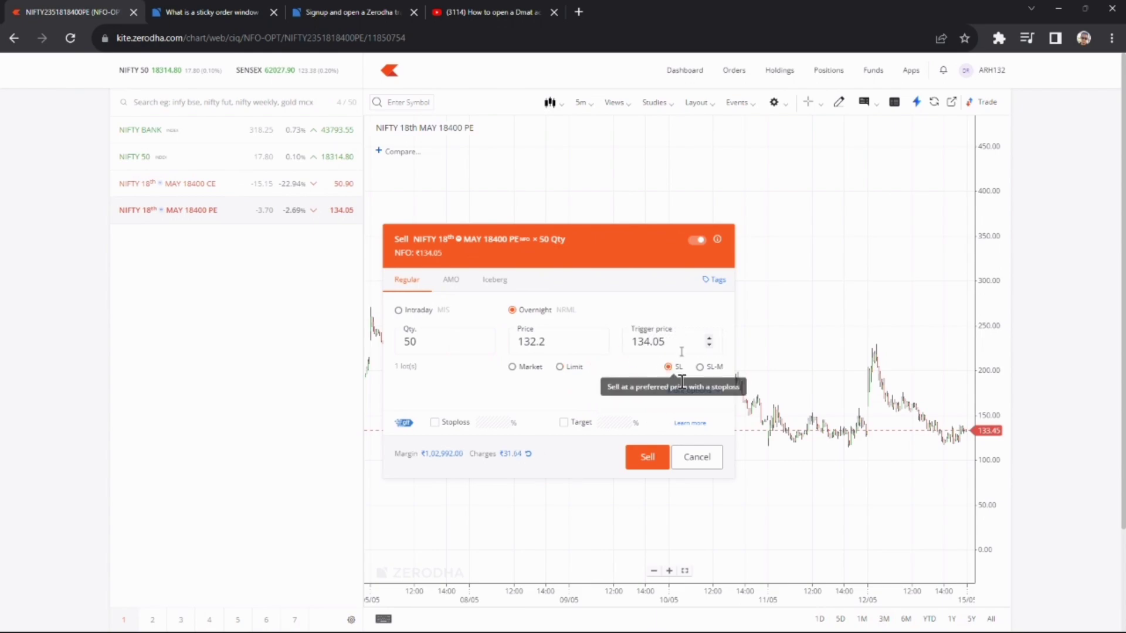
drag(666, 343, 633, 374)
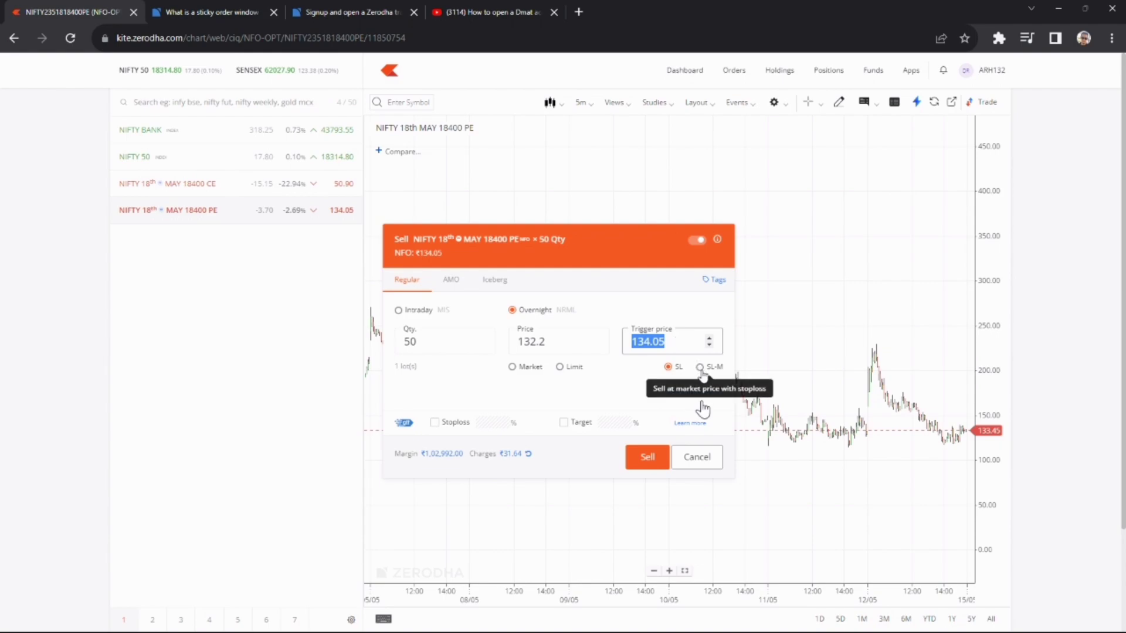
click(700, 368)
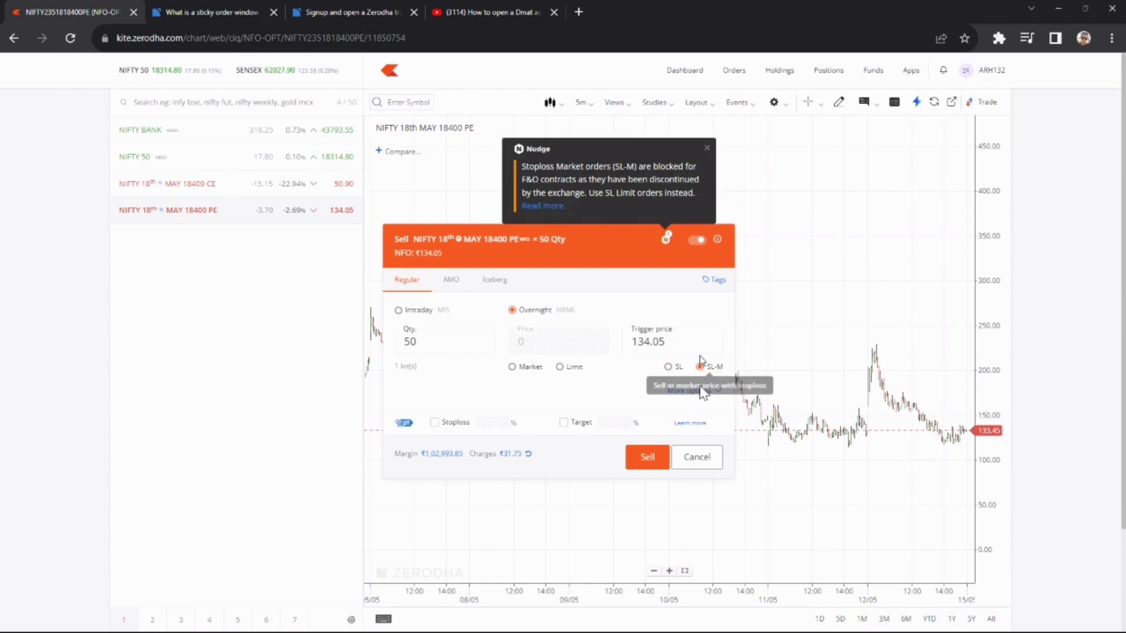
- Switch the sell order back to SL with a trigger price of 133 and make it an AMO order
drag(681, 345, 623, 345)
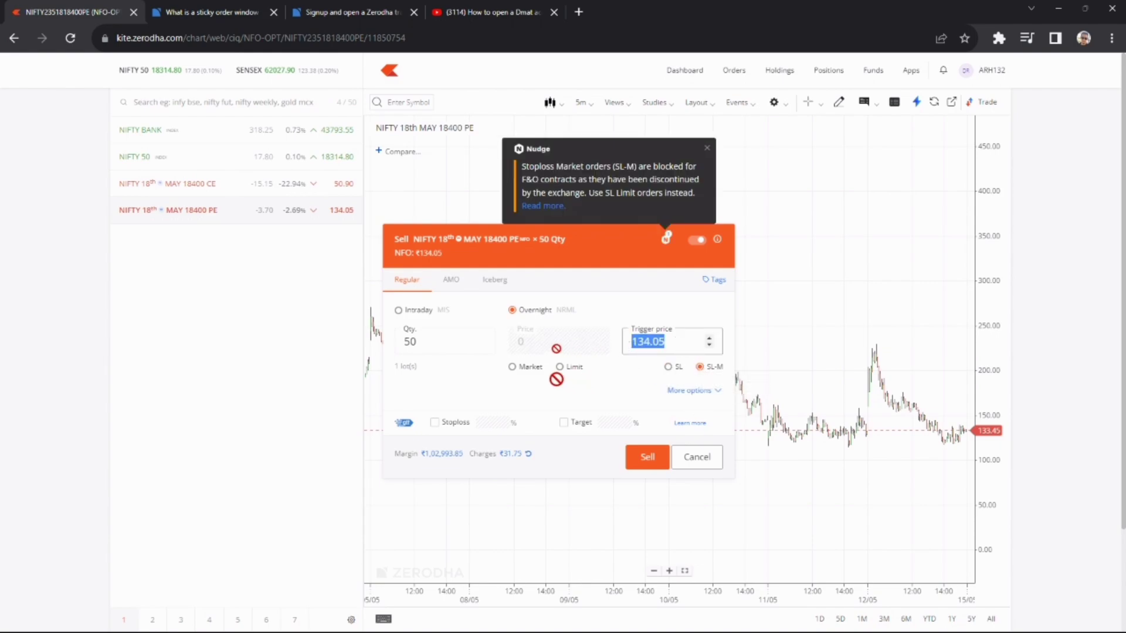
click(667, 367)
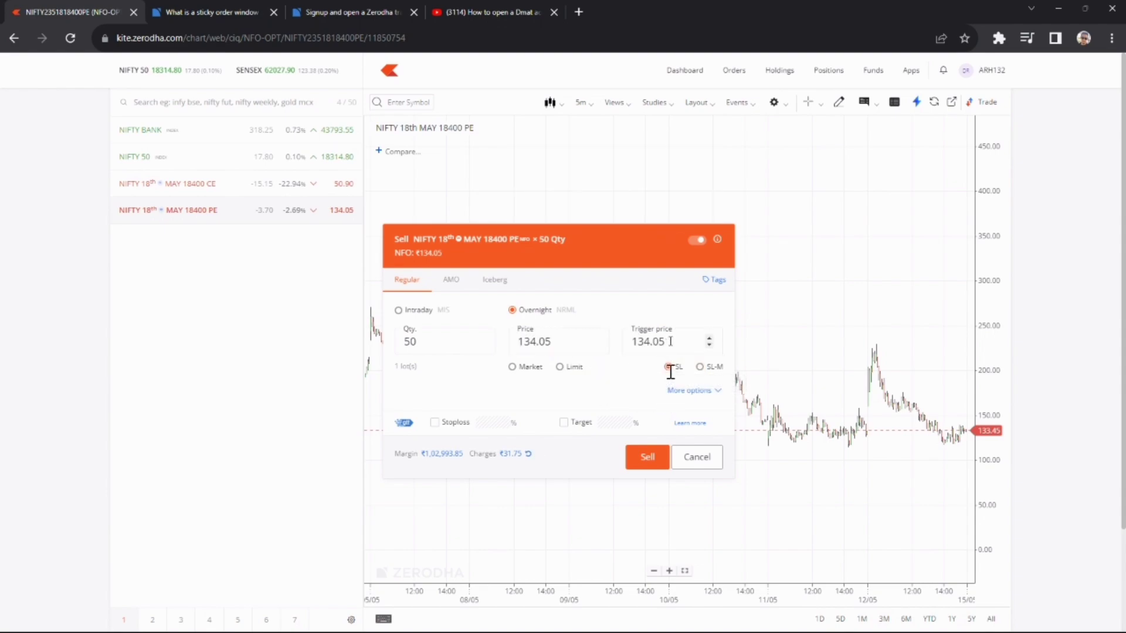
drag(667, 341, 644, 344)
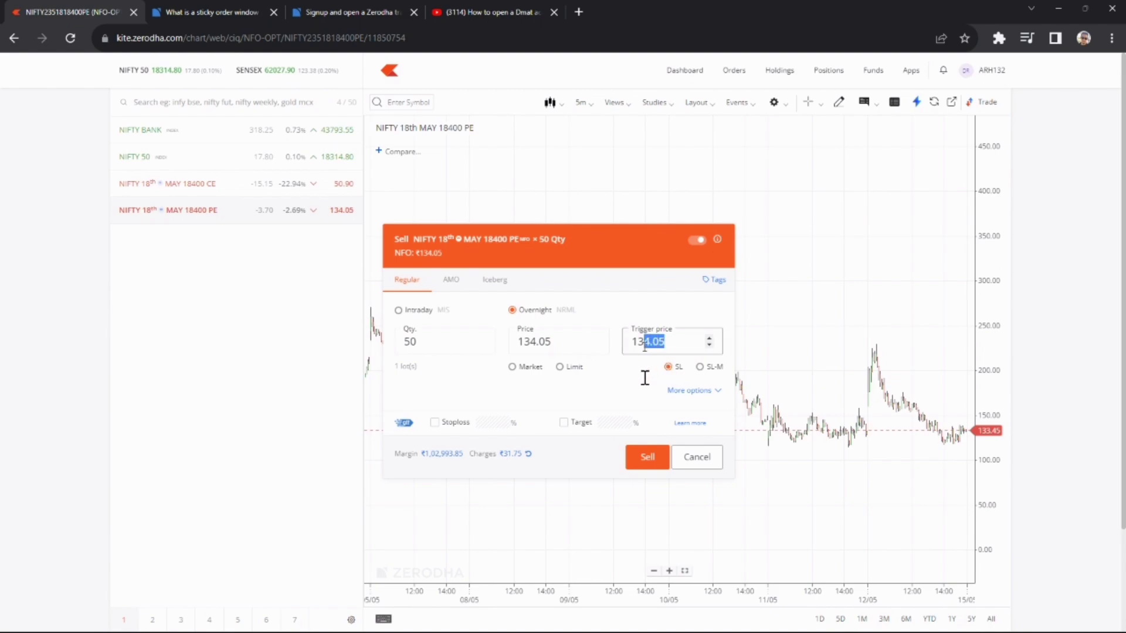
text(5)
drag(657, 345, 645, 343)
text(33)
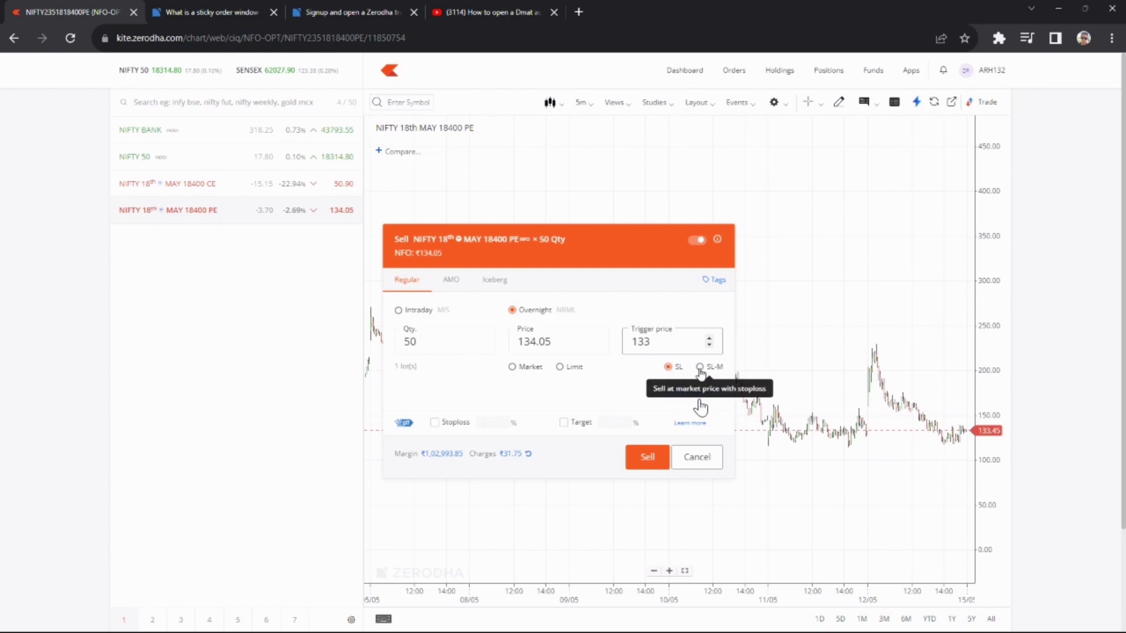
click(459, 286)
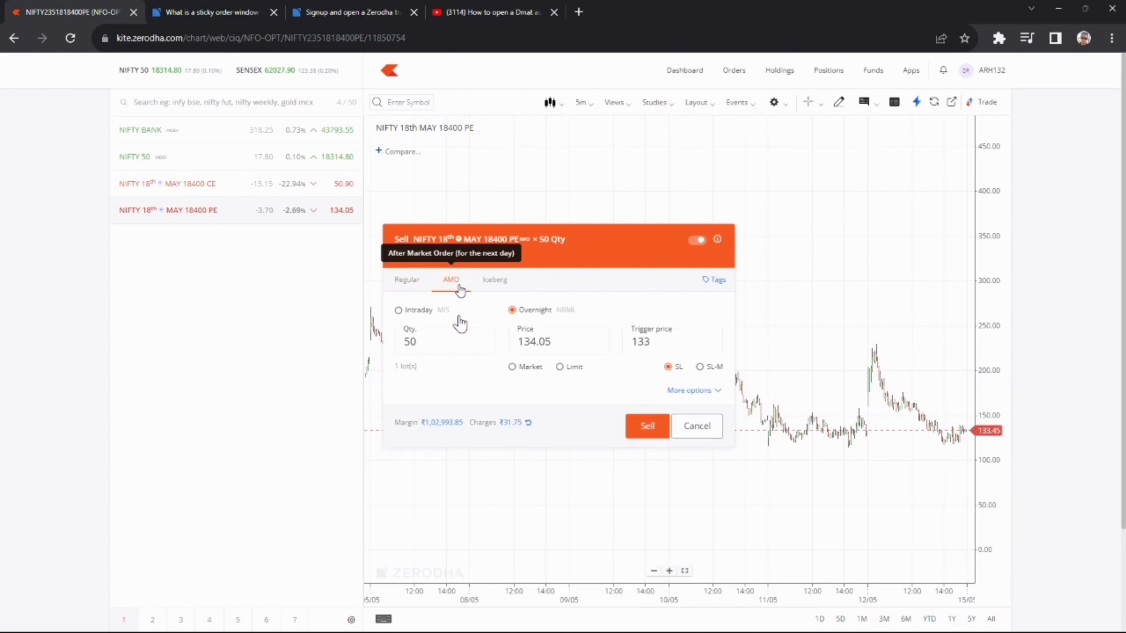
- Search for "tata", add TATACOFFEE to the watchlist and open a buy order for it
click(187, 103)
text(tata)
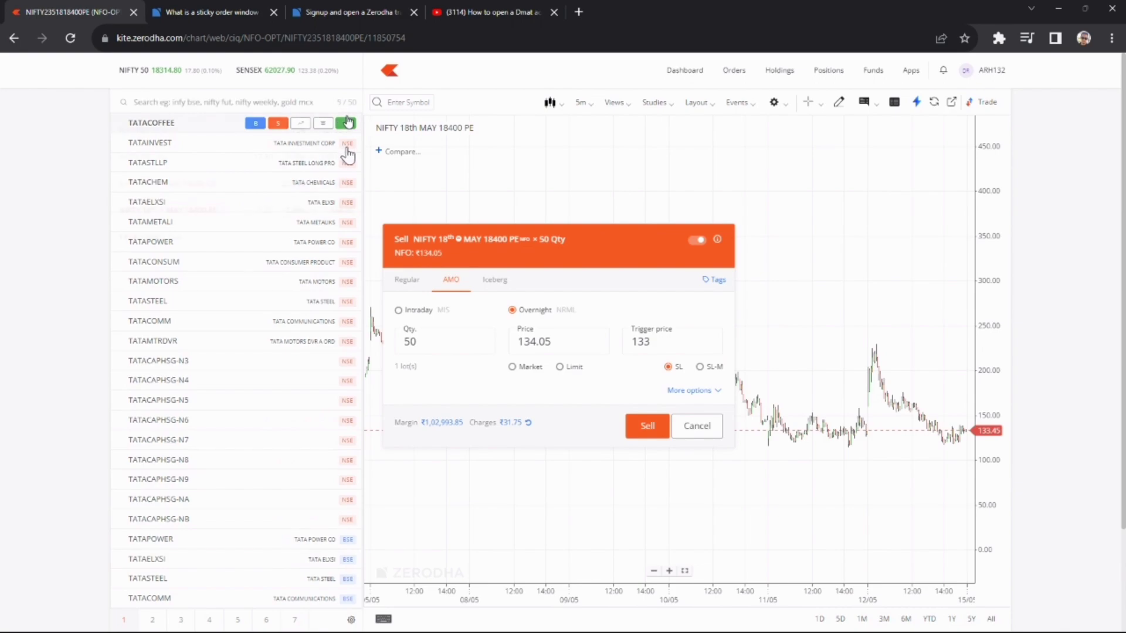
click(343, 122)
click(213, 237)
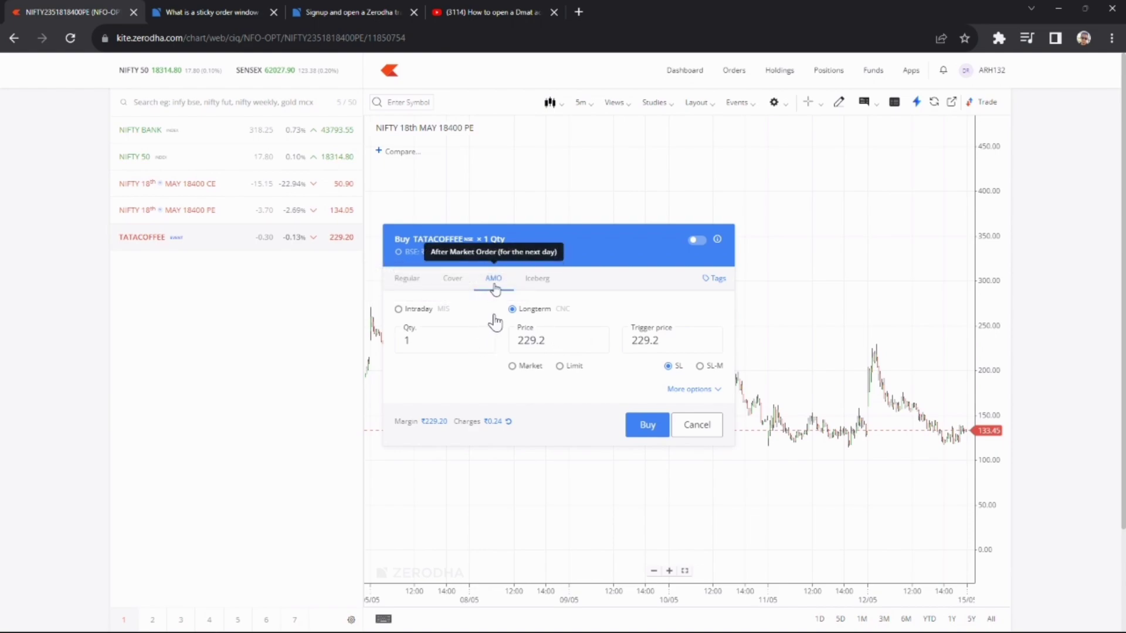
- Set the TATACOFFEE order's price to 233 and switch the order from Buy to Sell
click(554, 339)
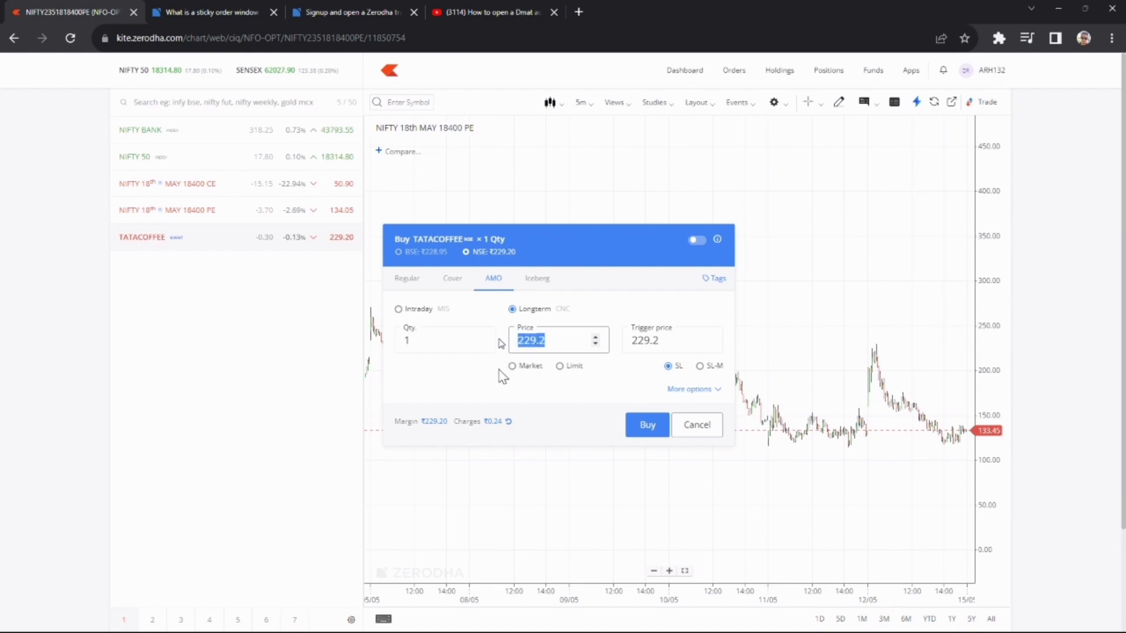
text(233)
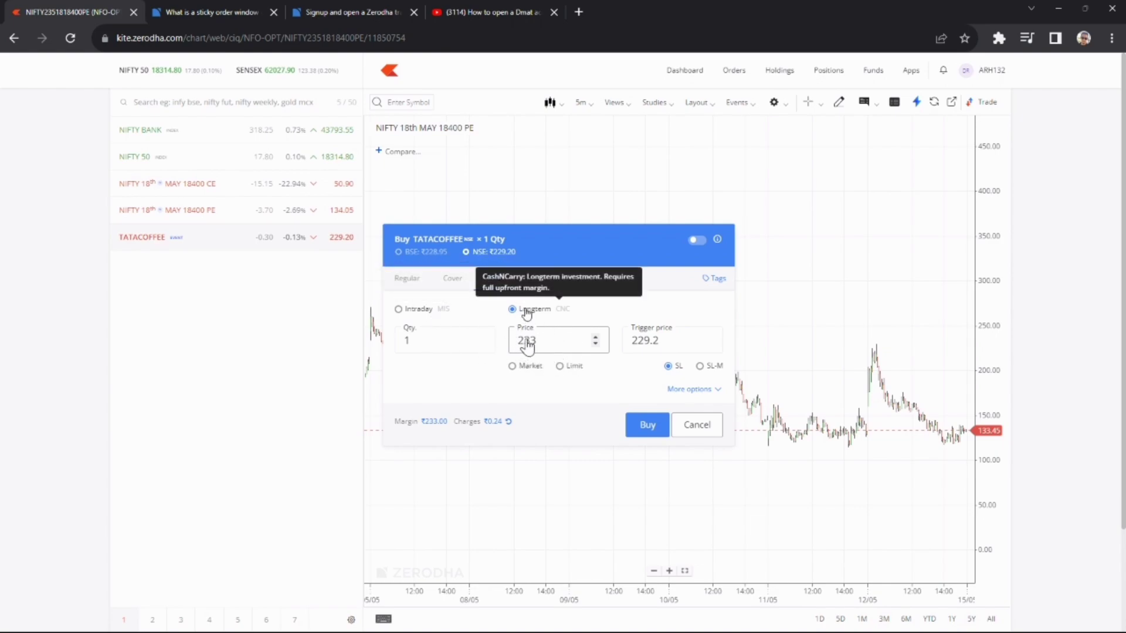
text(s)
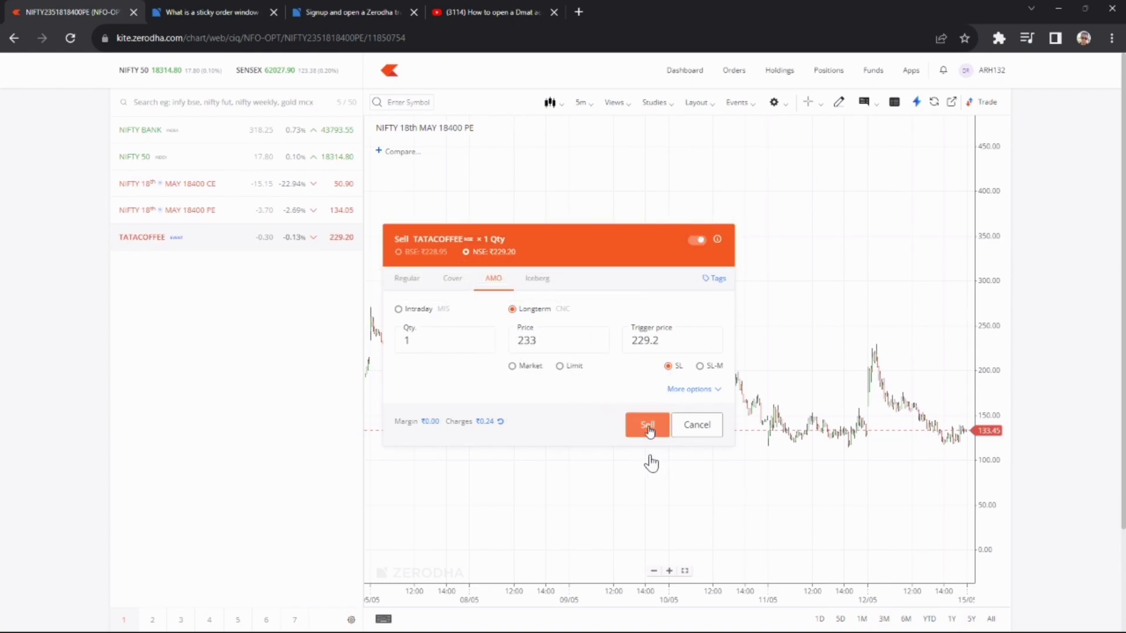
- Return the TATACOFFEE order to Buy and try the Limit type before choosing Market
click(697, 240)
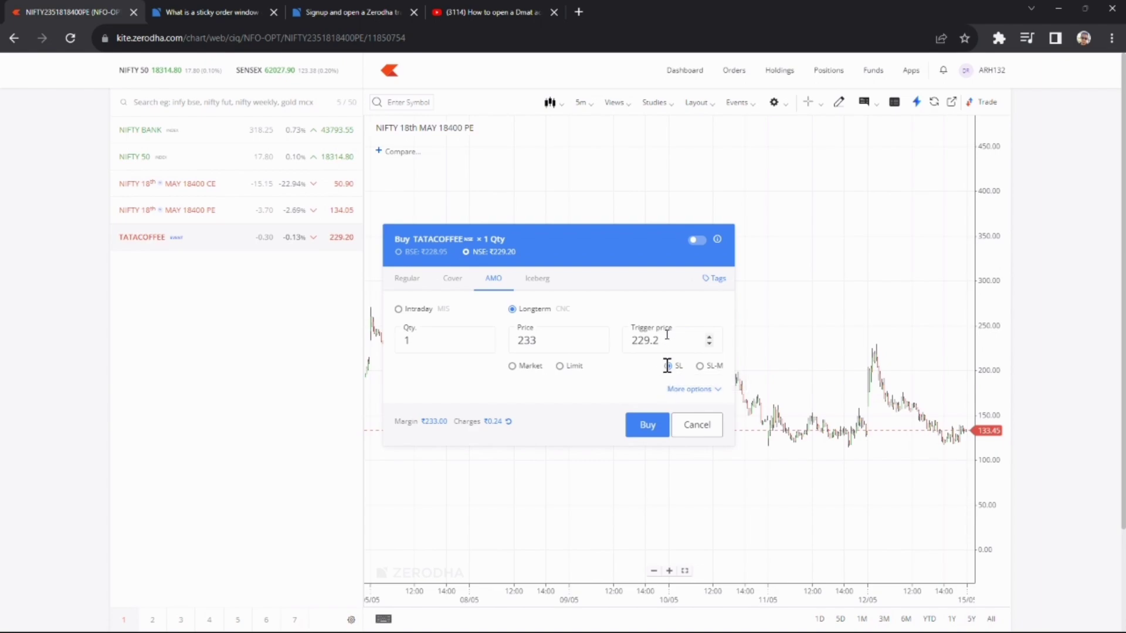
click(559, 366)
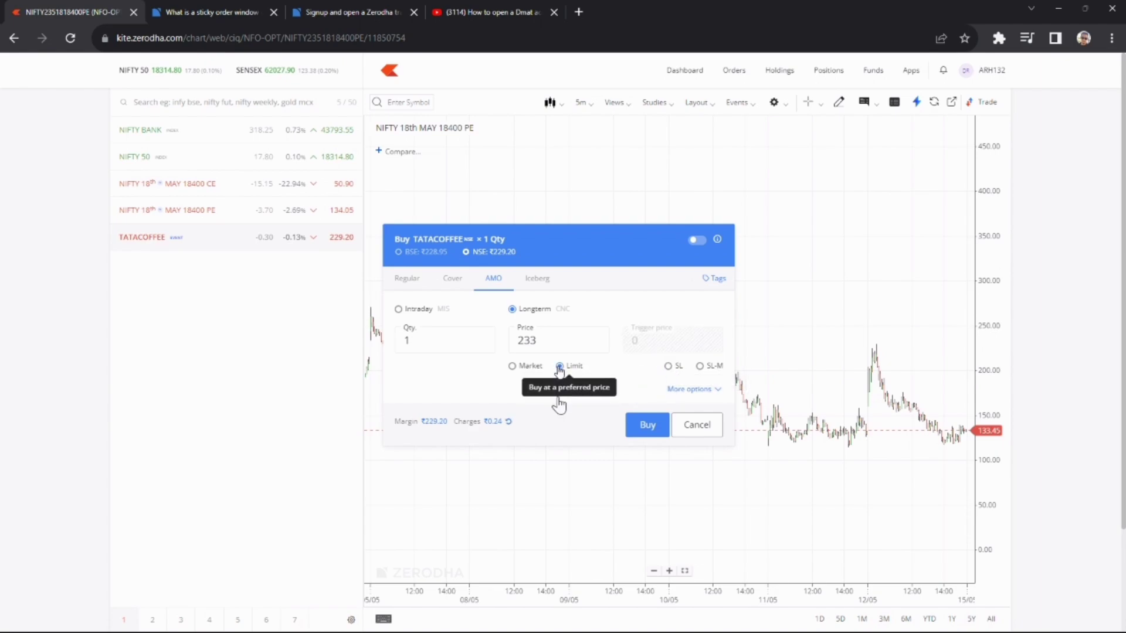
click(512, 366)
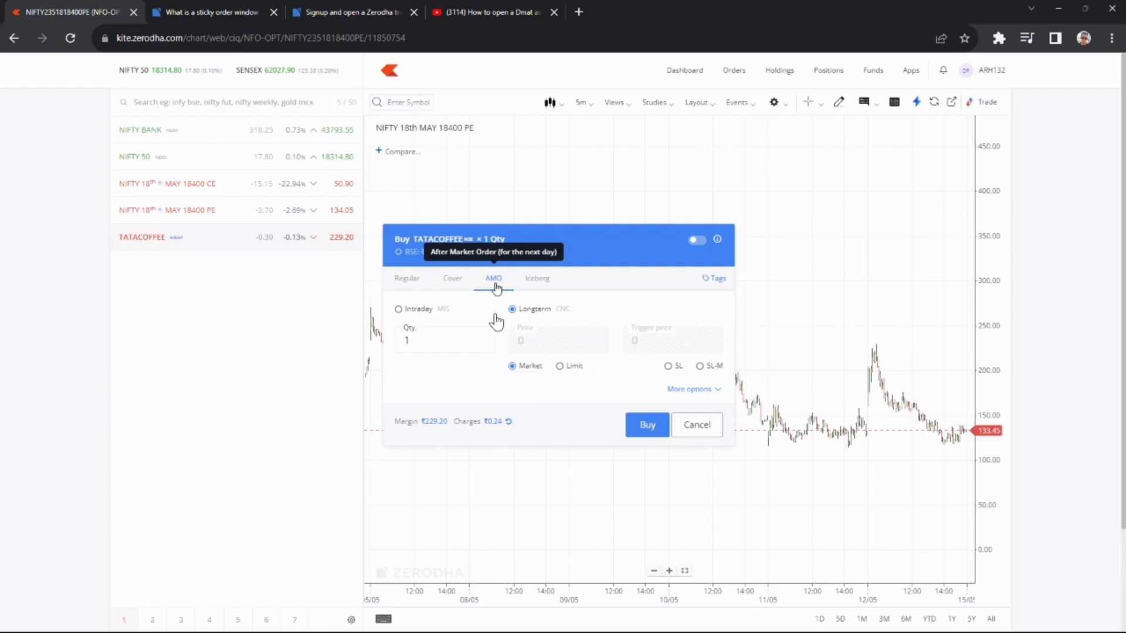
- Open a buy order for NIFTY 18th MAY 18400 PE and raise its quantity to 100, checking the lot count
click(213, 209)
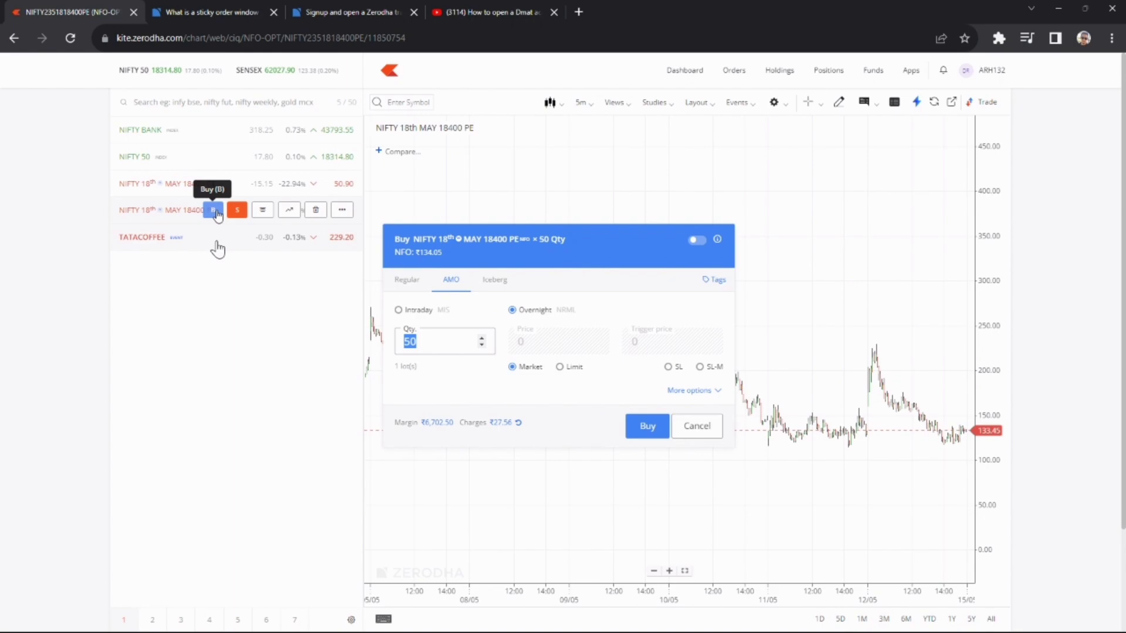
drag(424, 370, 397, 376)
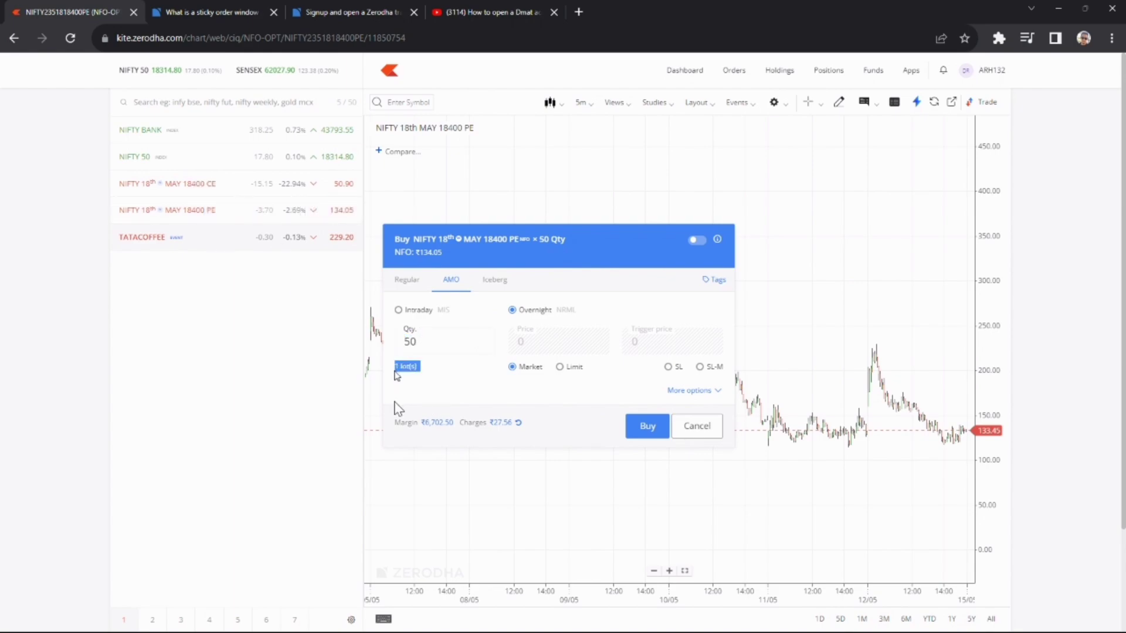
click(482, 339)
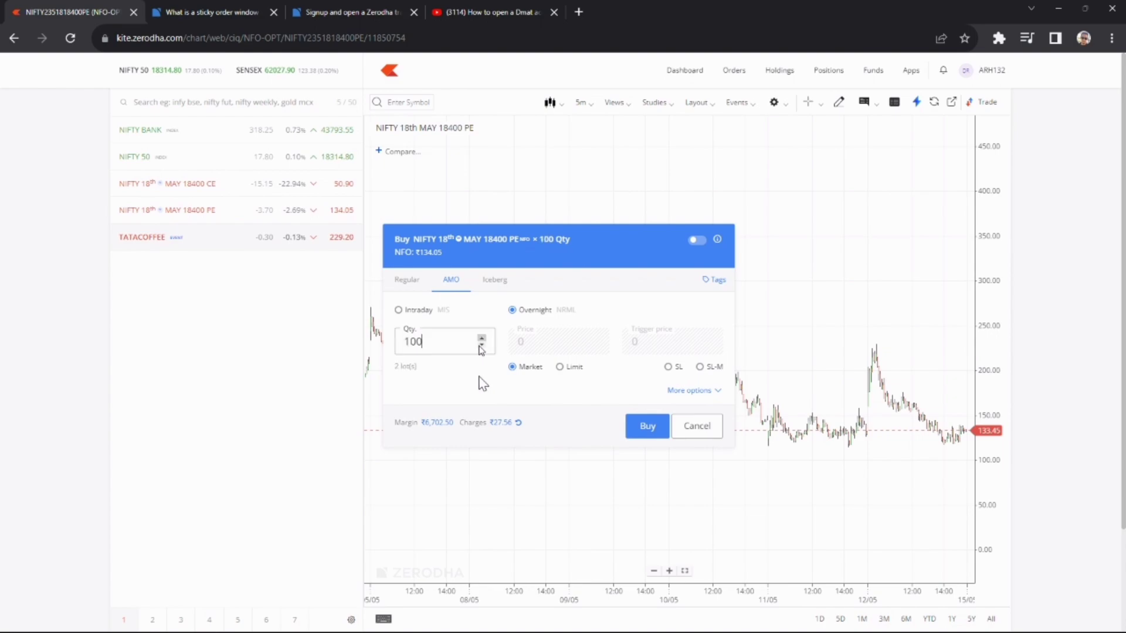
drag(482, 384, 399, 378)
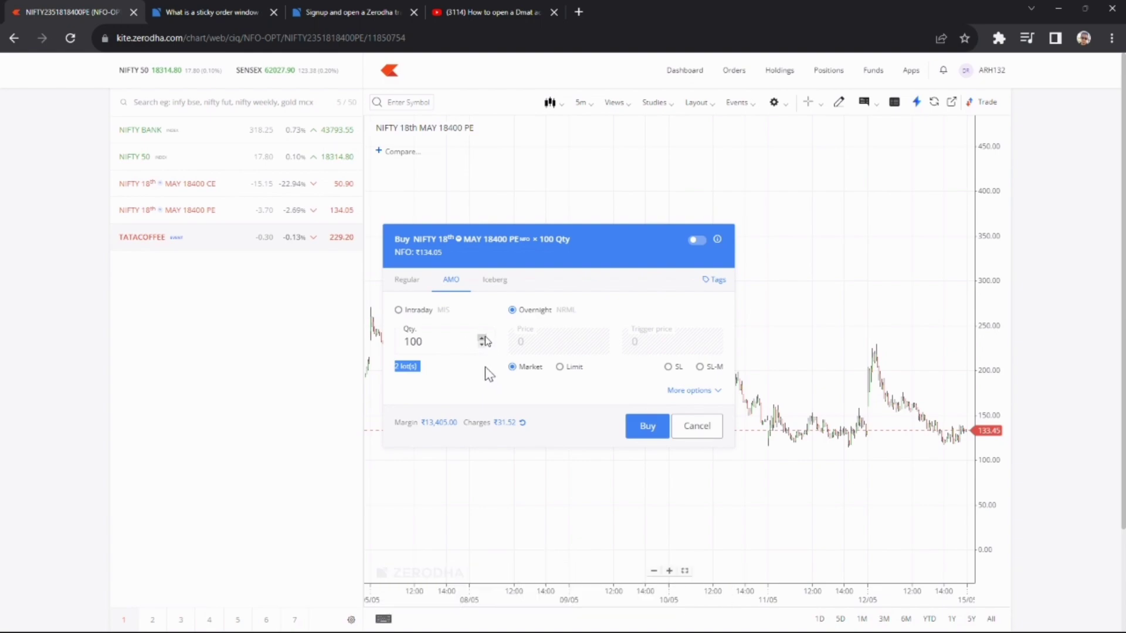
click(432, 372)
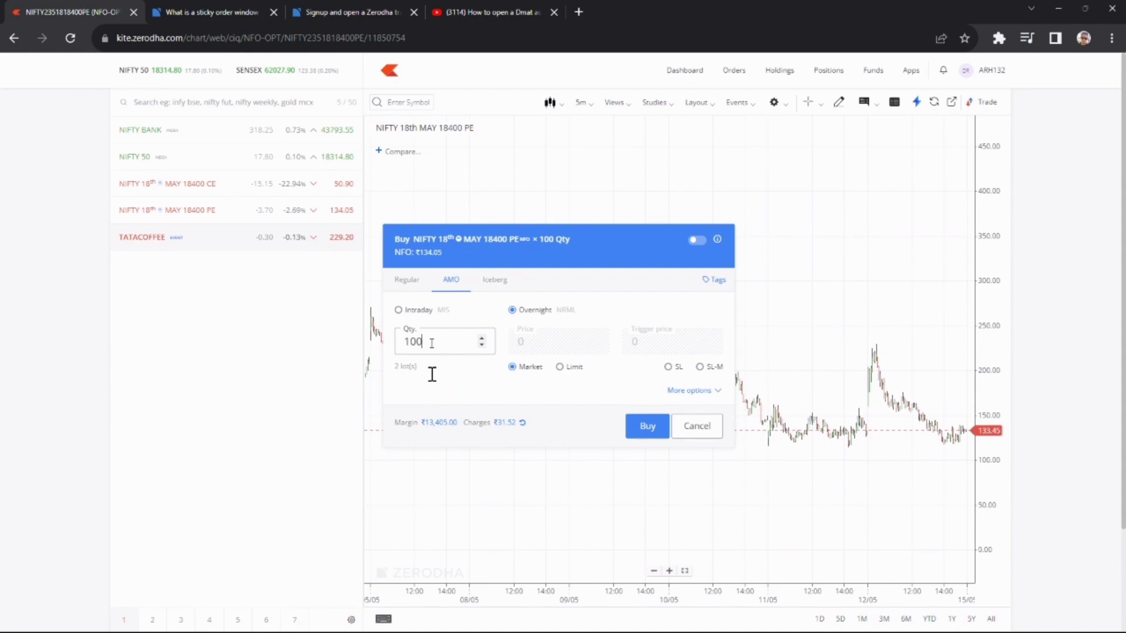
- Raise the option buy order's quantity in lot steps to 1800 and check the number of lots
click(482, 339)
click(481, 339)
click(481, 339)
click(481, 339)
click(481, 339)
click(481, 339)
click(481, 339)
click(481, 339)
click(481, 339)
click(481, 339)
click(481, 339)
click(481, 338)
click(481, 339)
click(481, 338)
click(481, 339)
click(482, 339)
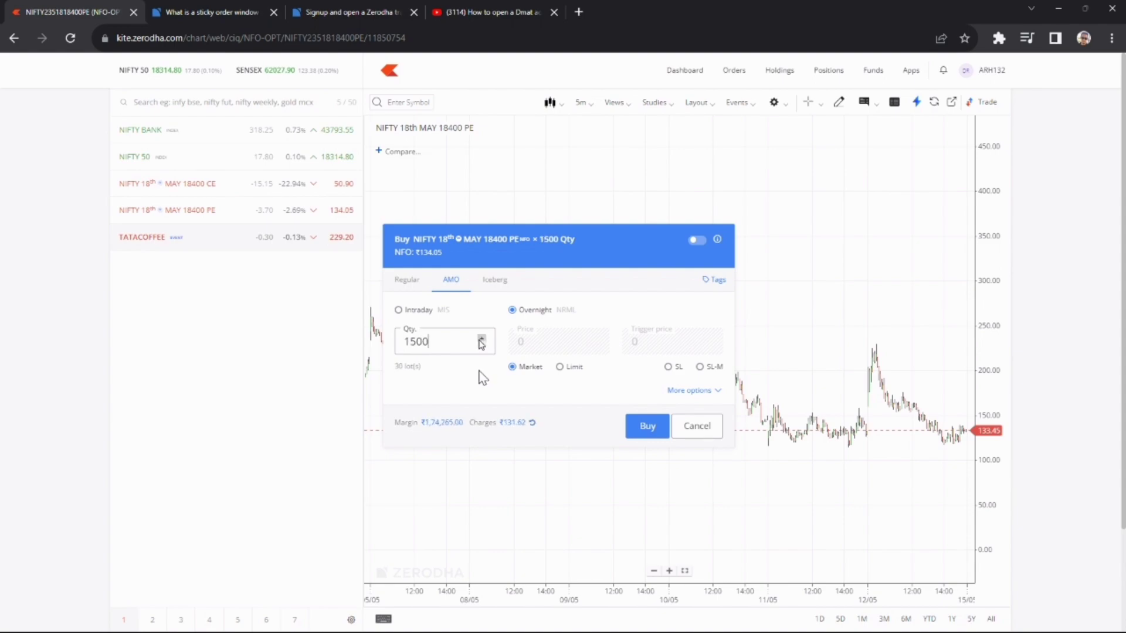
click(481, 339)
click(481, 339)
click(481, 339)
click(481, 339)
click(481, 339)
click(481, 339)
click(482, 339)
click(481, 347)
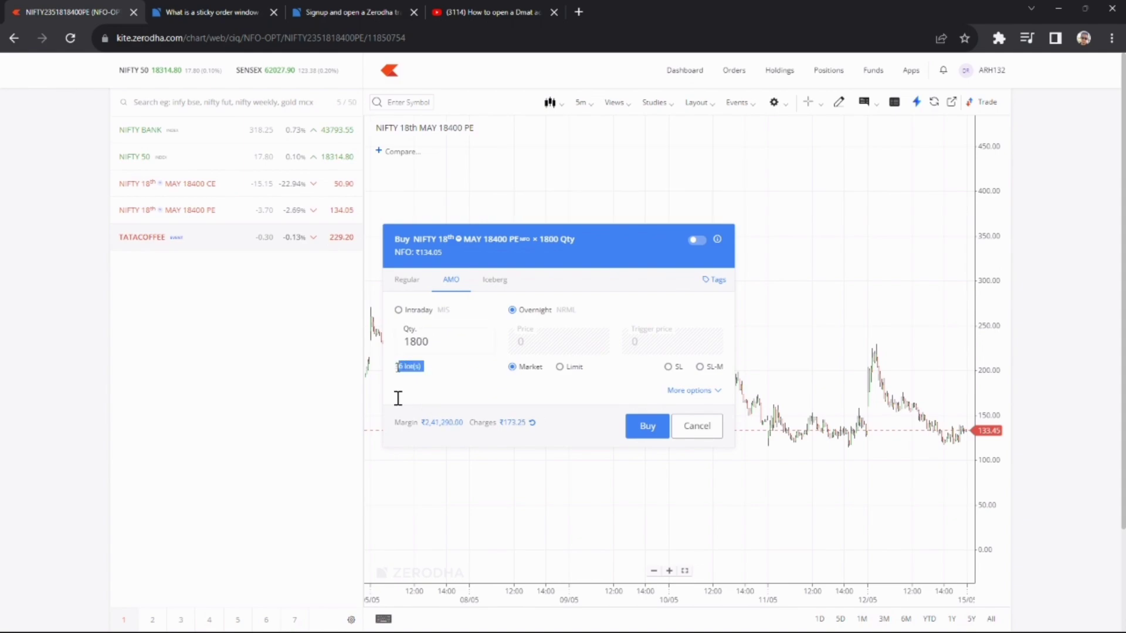
drag(427, 367, 394, 368)
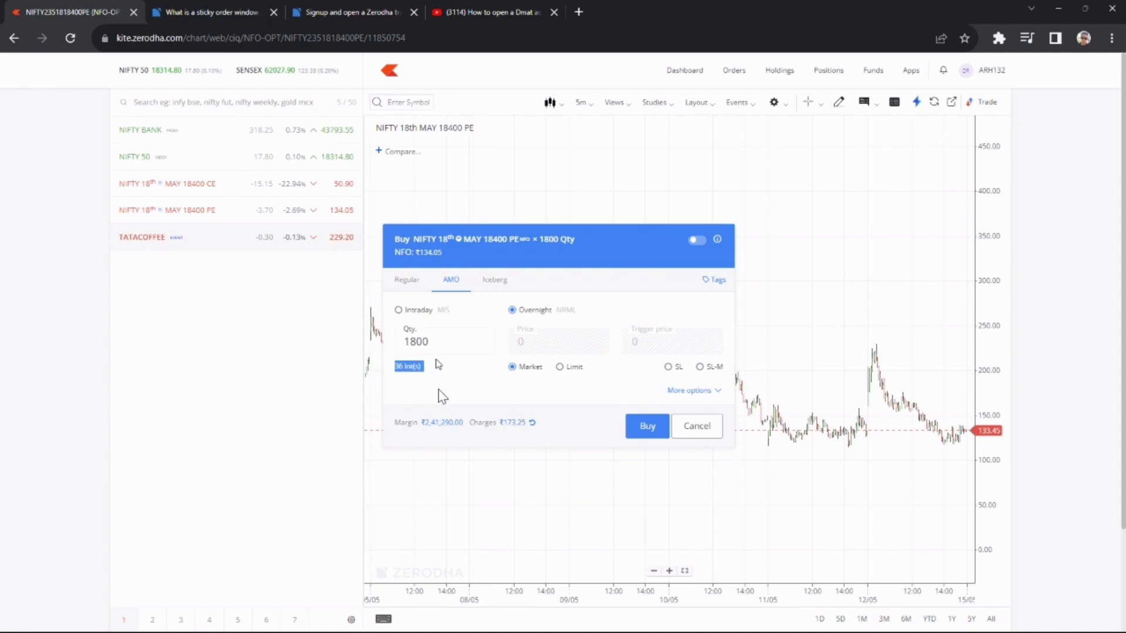
- Increase the order quantity to 1850 and read the nudge about the NIFTY freeze quantity
click(482, 339)
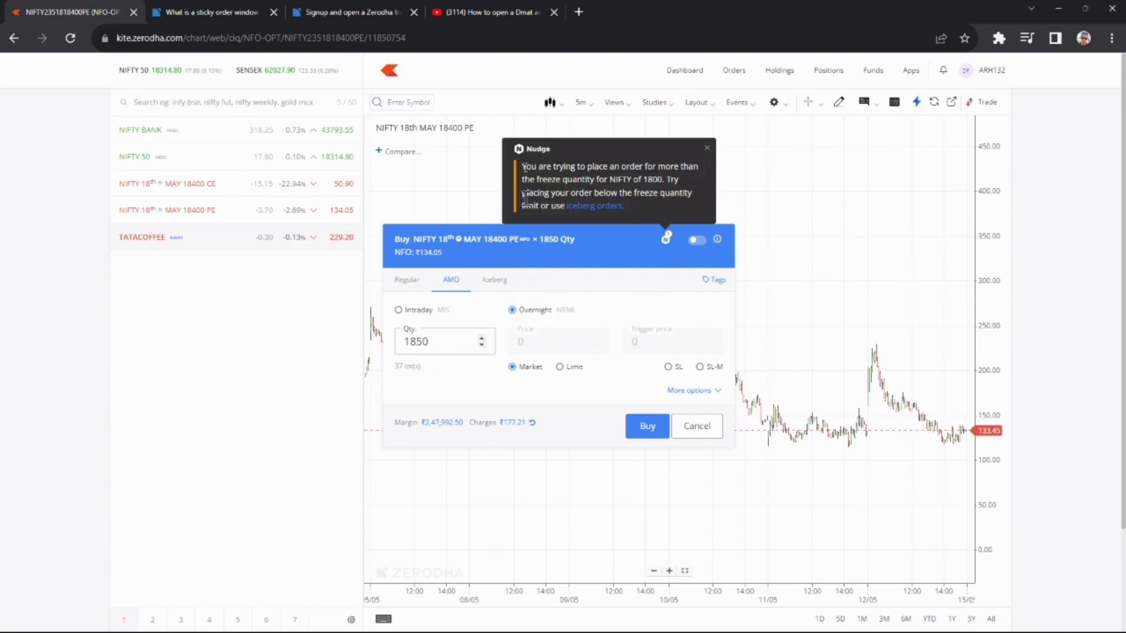
drag(524, 198, 692, 179)
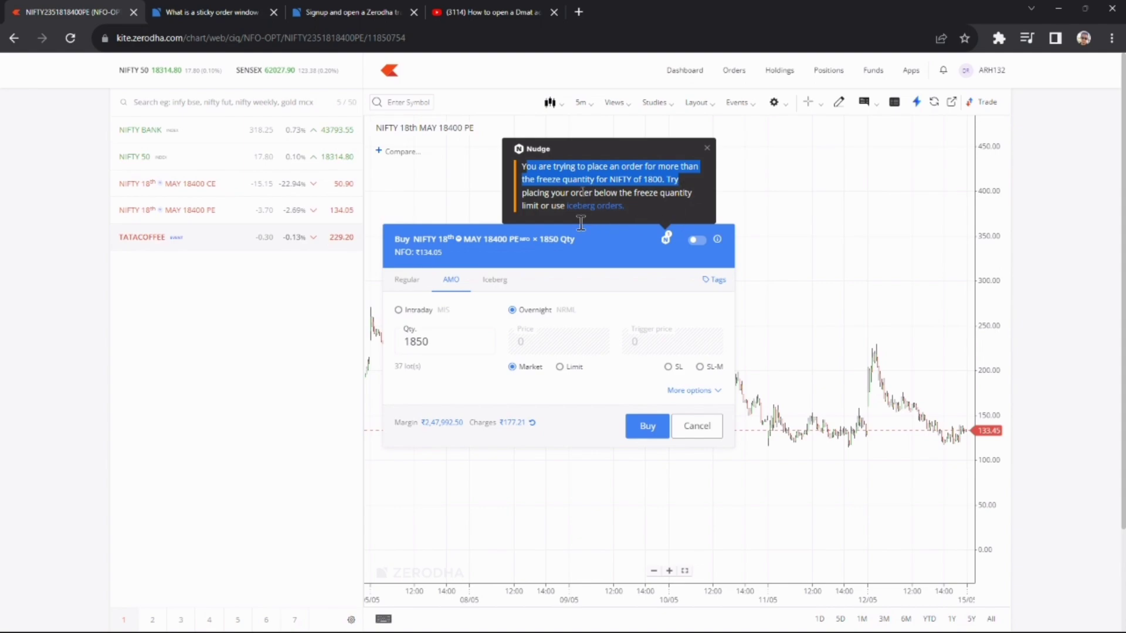
drag(522, 193, 618, 193)
drag(676, 218, 689, 218)
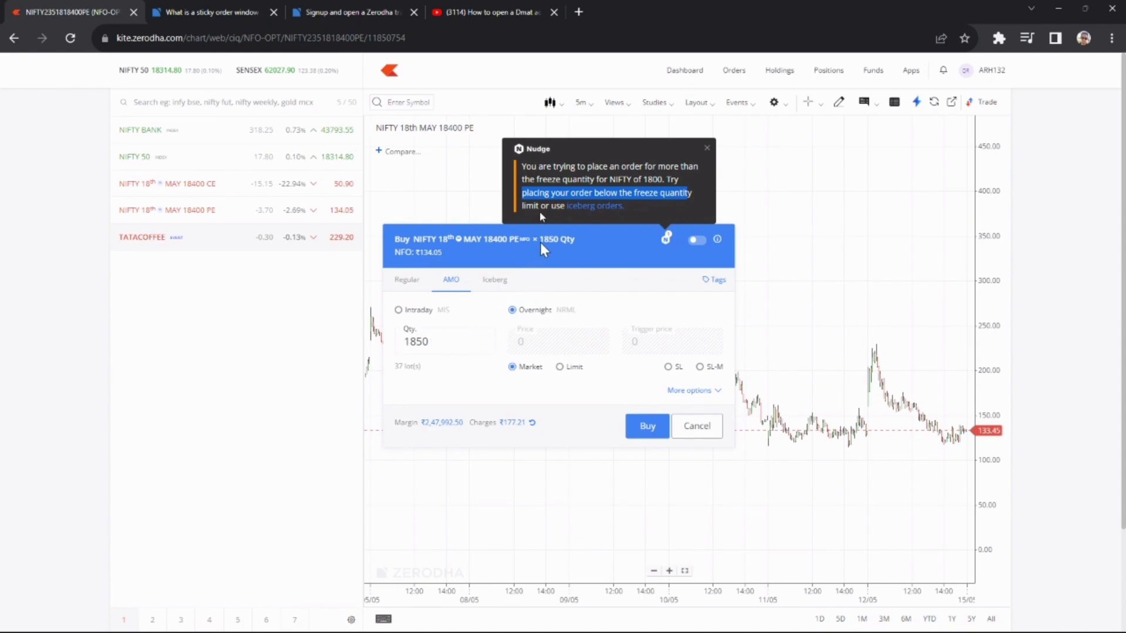
drag(550, 206, 621, 236)
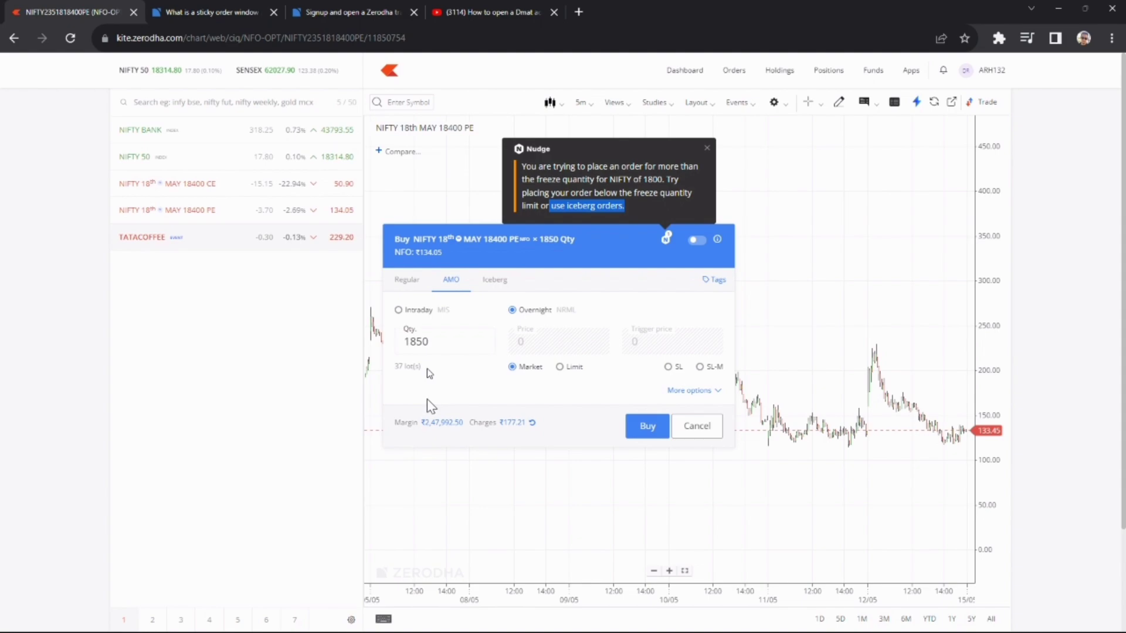
- Change the buy order from AMO to Iceberg and examine its number of legs and quantity per leg
click(495, 280)
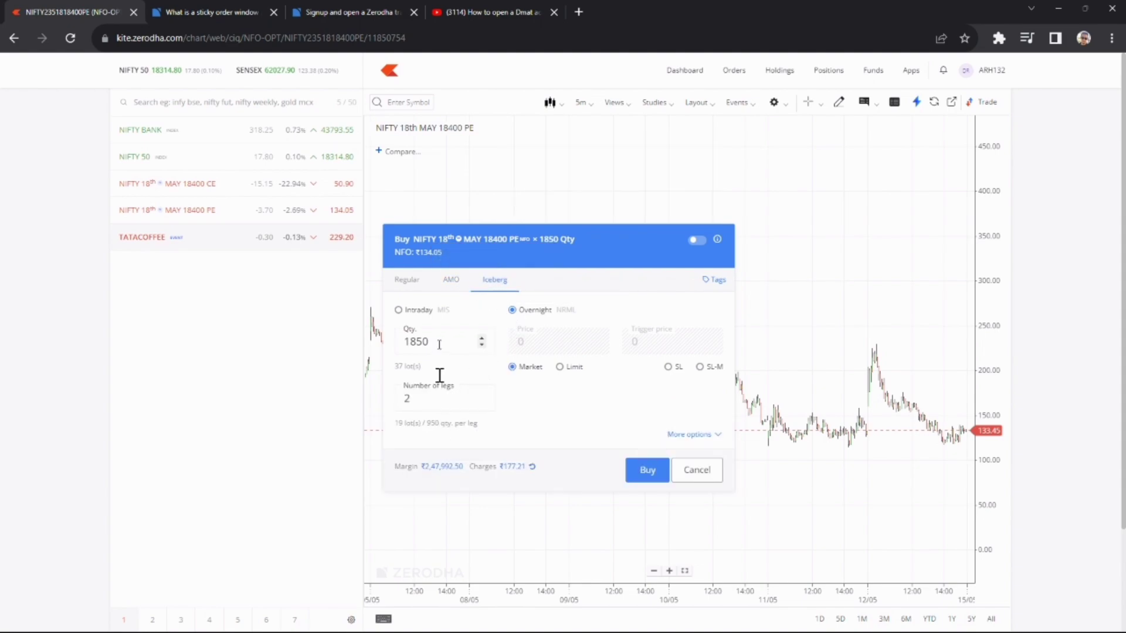
drag(441, 343, 393, 366)
double_click(419, 398)
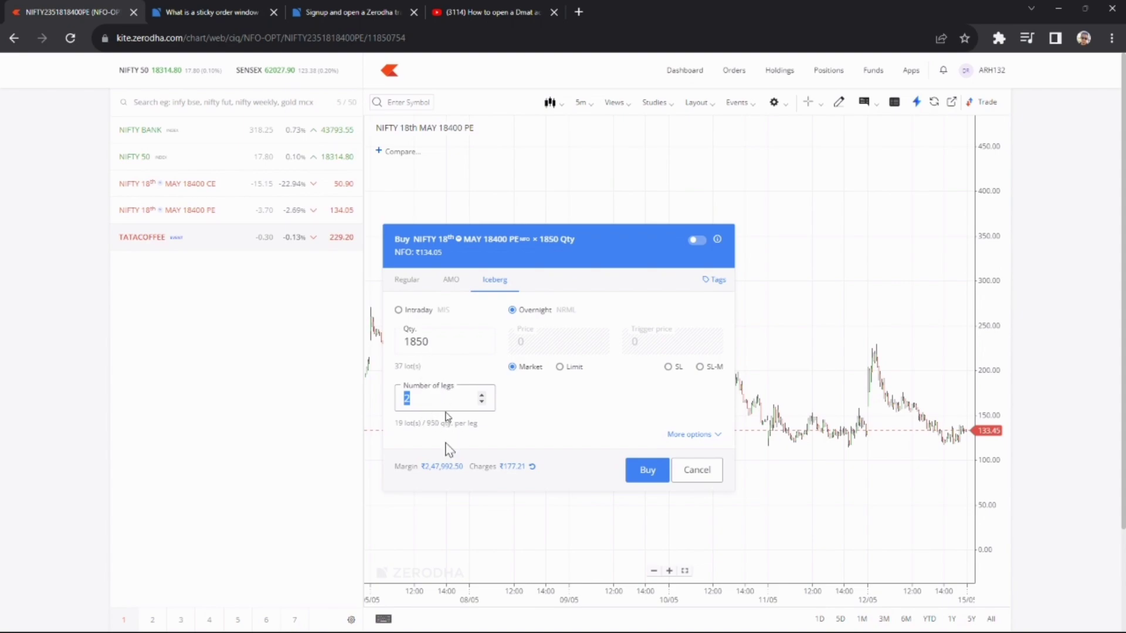
click(477, 427)
drag(476, 427, 430, 426)
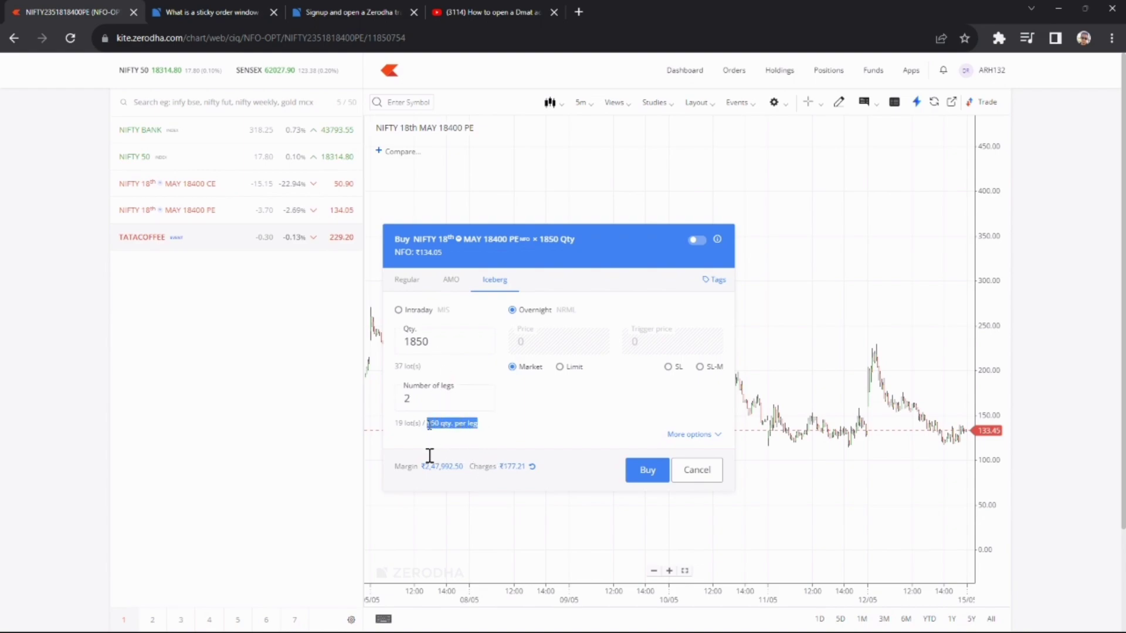
click(499, 430)
- Set the Iceberg order's quantity to 3600 and try to place the buy order at market price
double_click(439, 344)
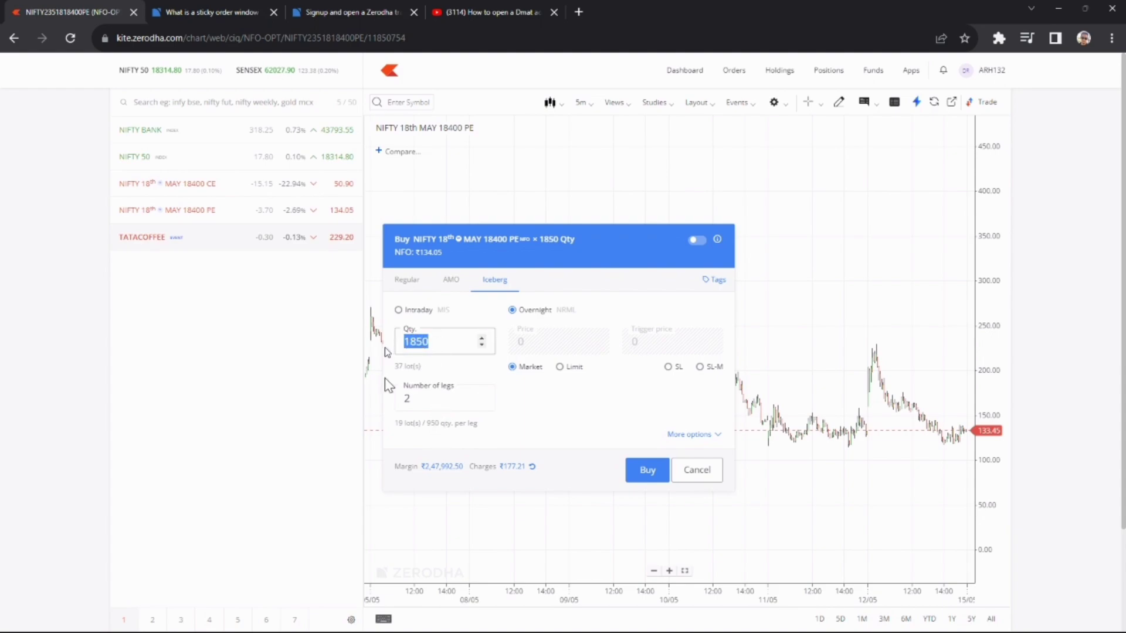
text(3600)
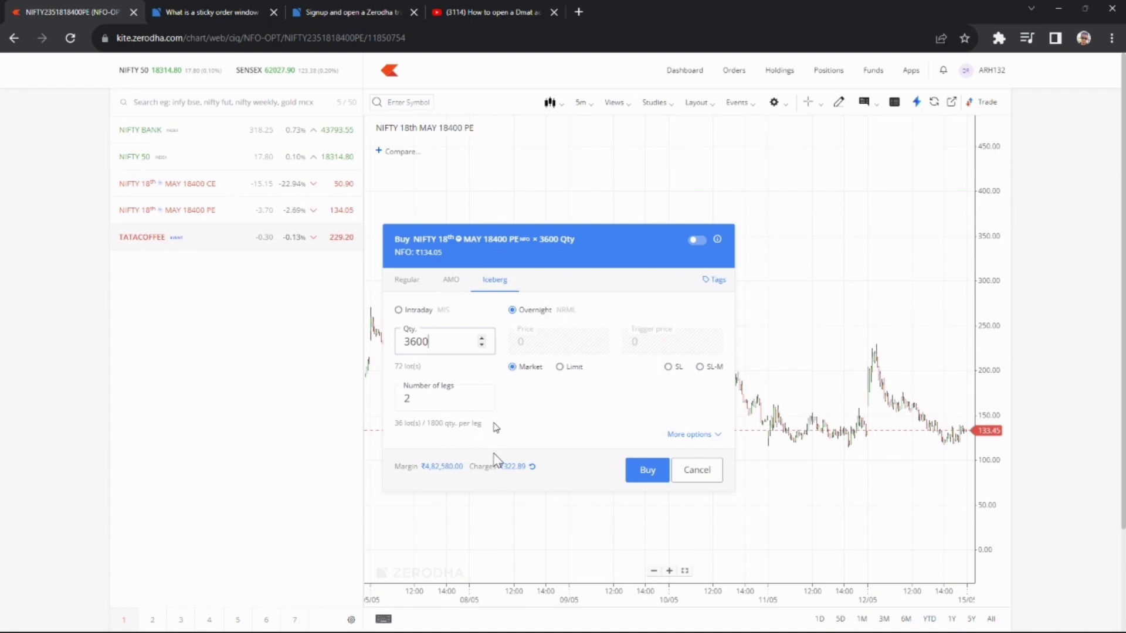
drag(483, 423, 425, 424)
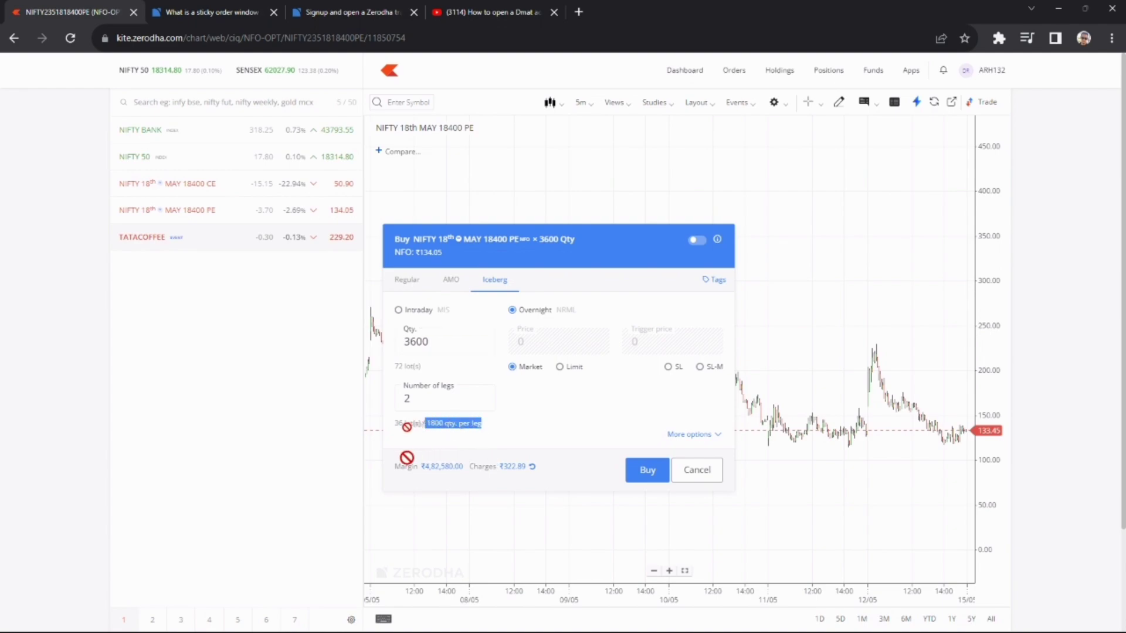
click(547, 466)
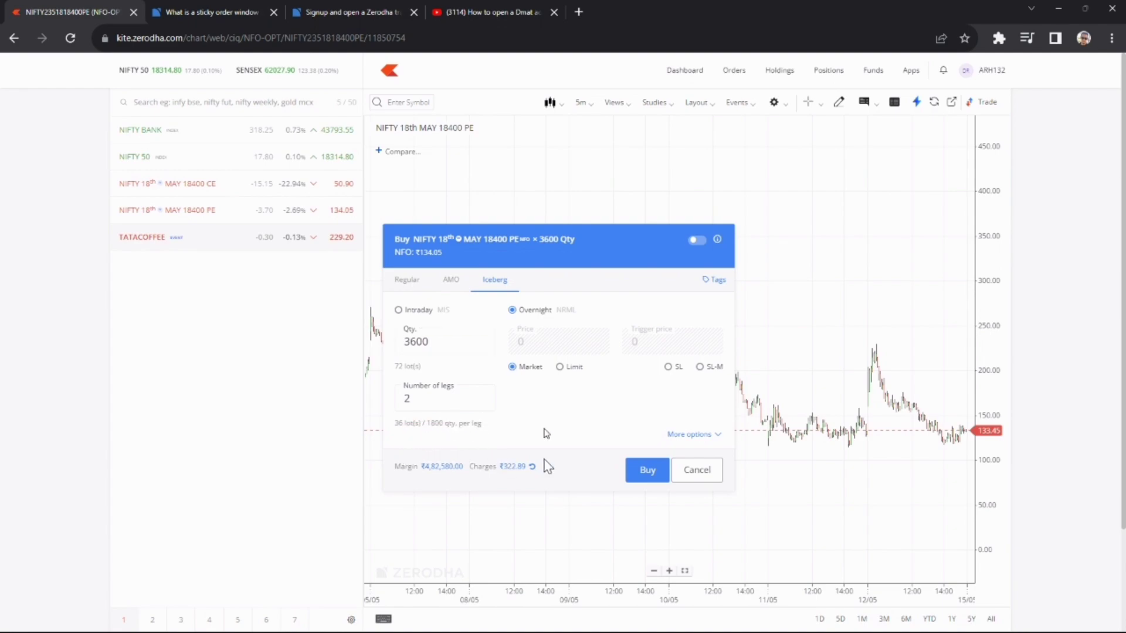
click(628, 472)
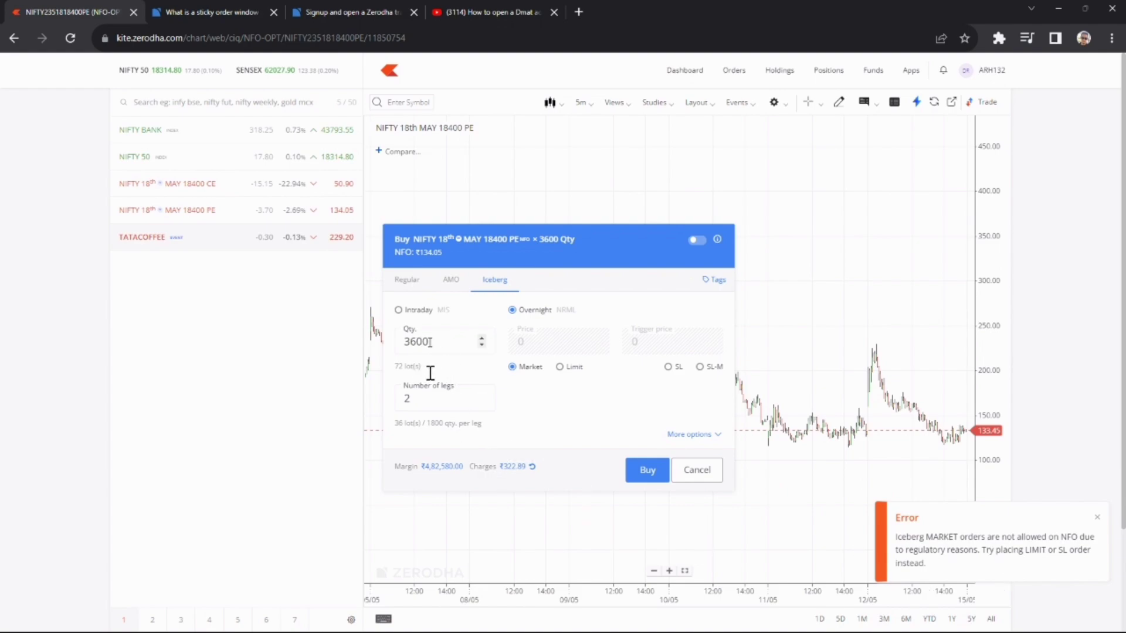
- Set the Iceberg order's quantity to 3650 and check the quantity per leg
drag(433, 341, 418, 375)
text(50)
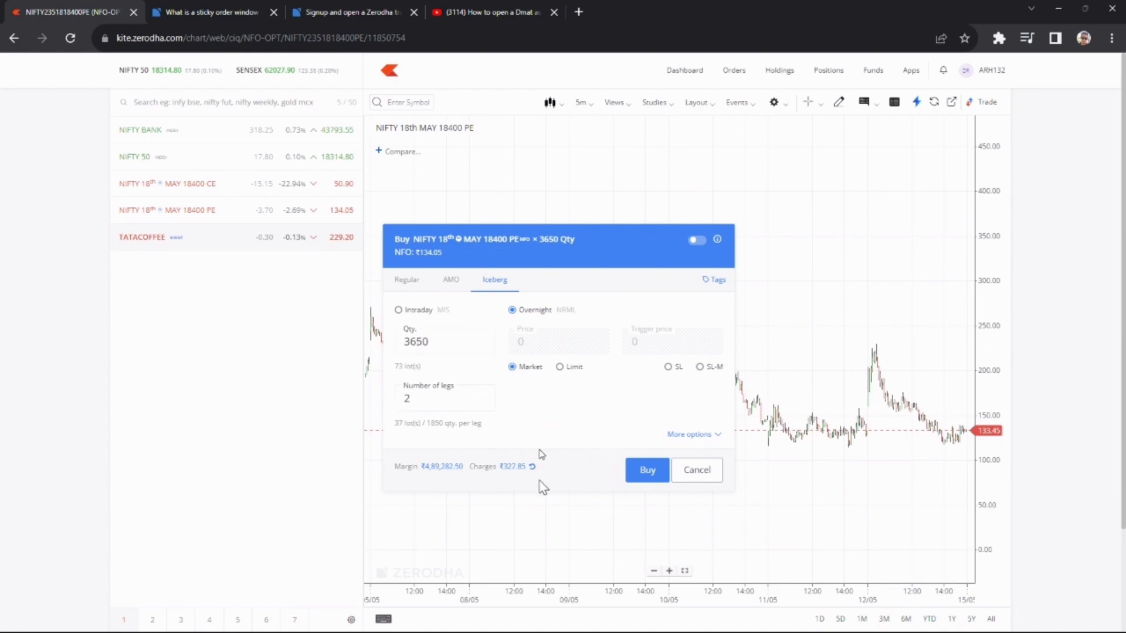
drag(484, 423, 432, 424)
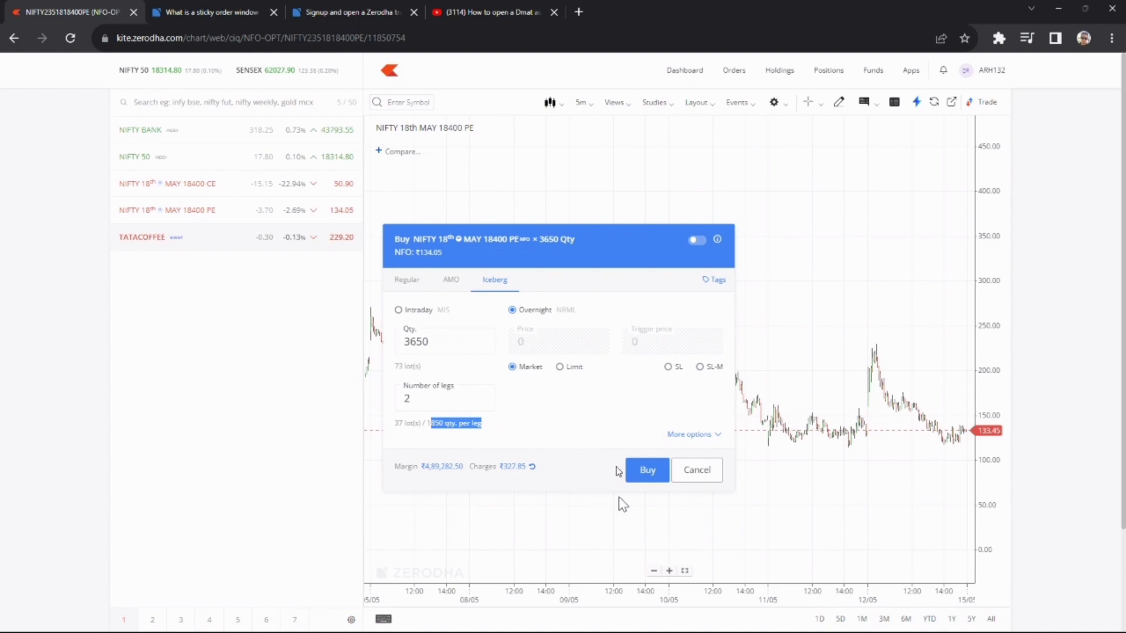
- Try to place the 3650-quantity Iceberg buy order at market price, recheck its quantity per leg, and cancel the order
click(634, 471)
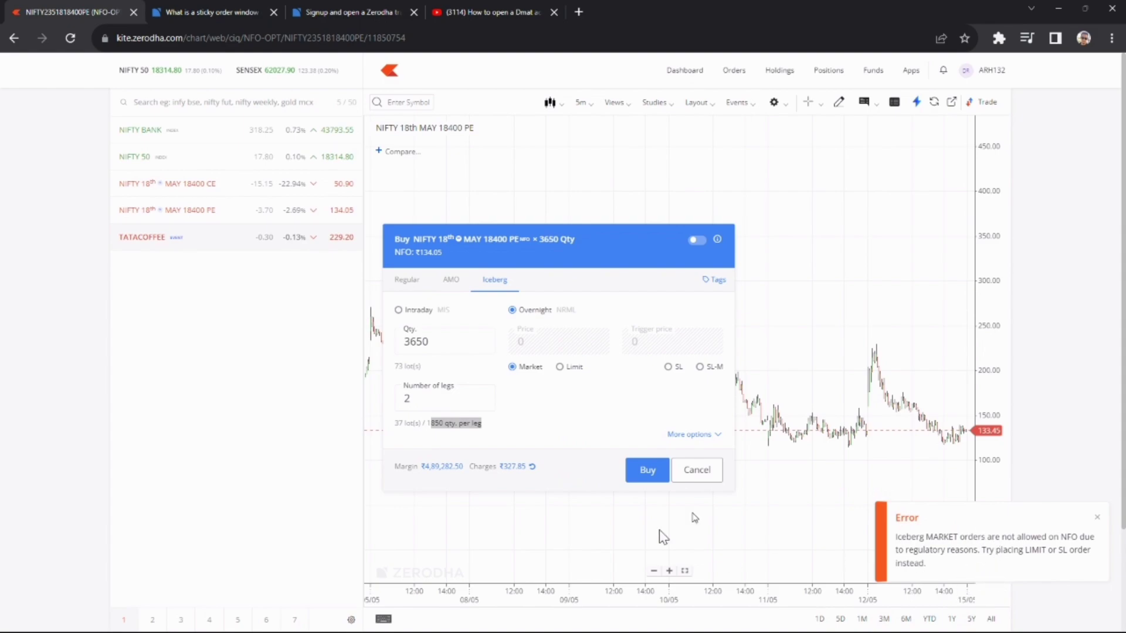
click(511, 457)
drag(456, 454, 429, 454)
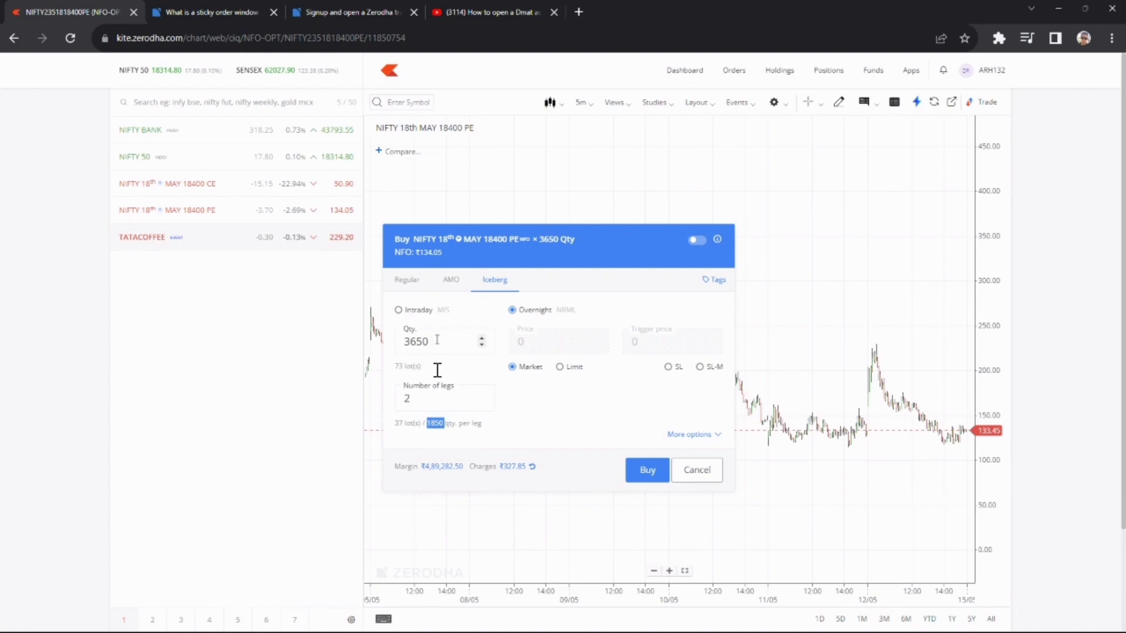
click(428, 396)
drag(482, 424, 426, 424)
click(687, 473)
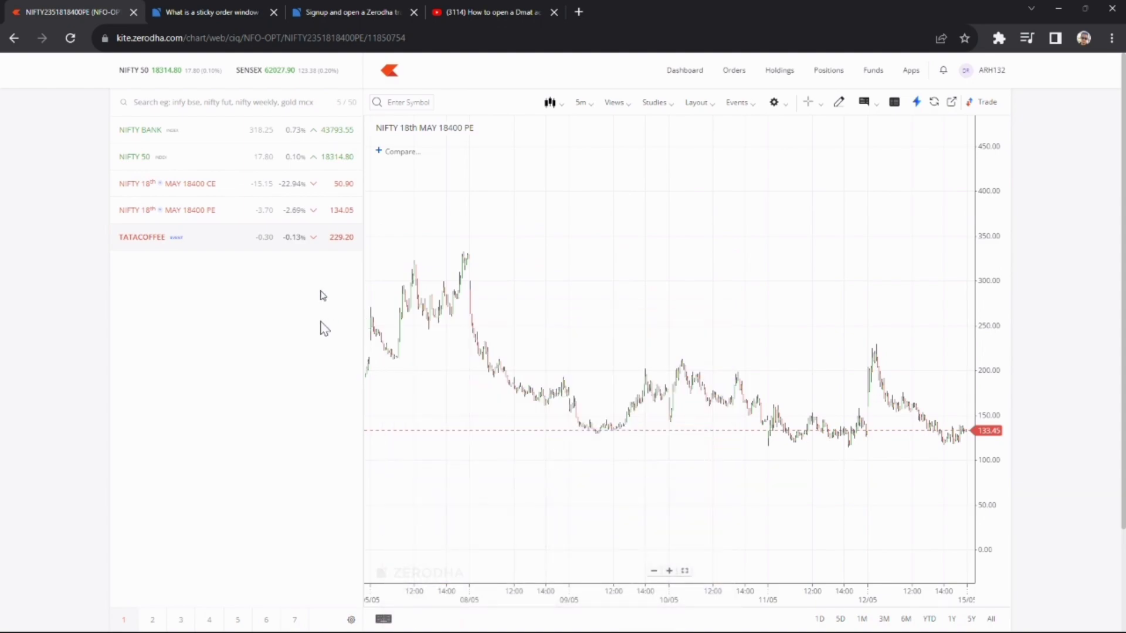
- Start an Iceberg buy order for TATACOFFEE with a quantity of 200000
click(216, 238)
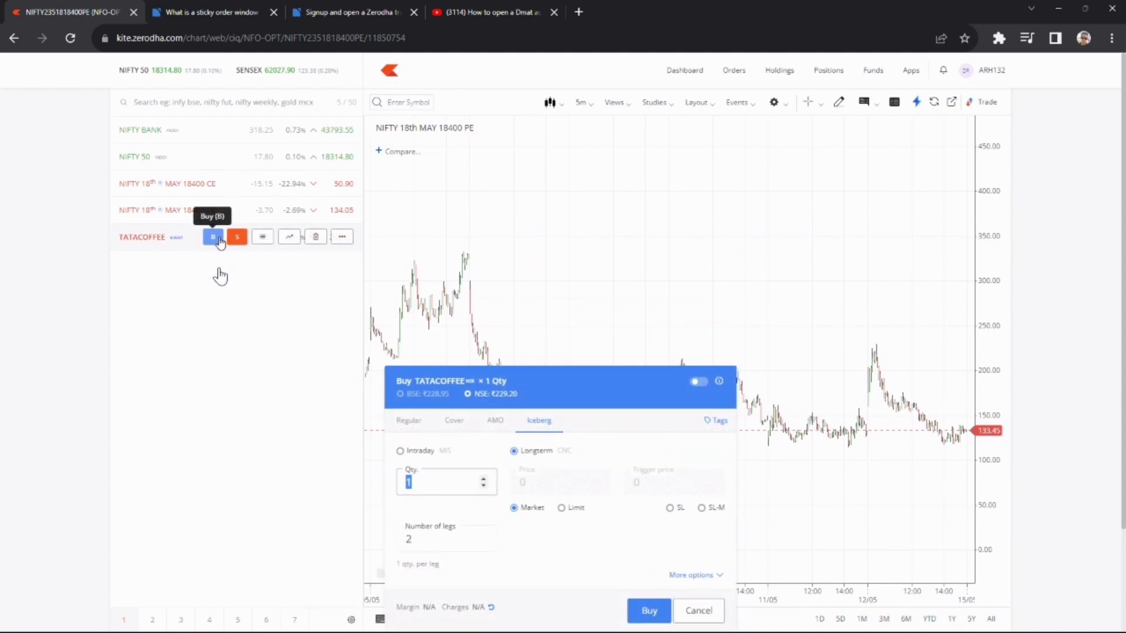
double_click(465, 483)
drag(464, 483, 392, 482)
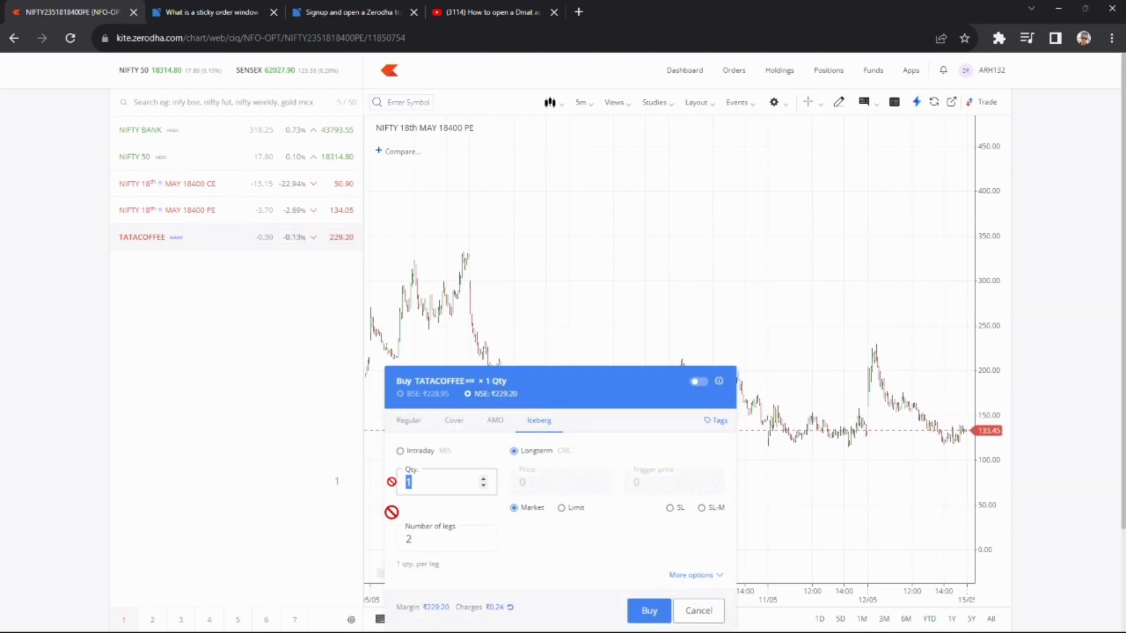
text(200000)
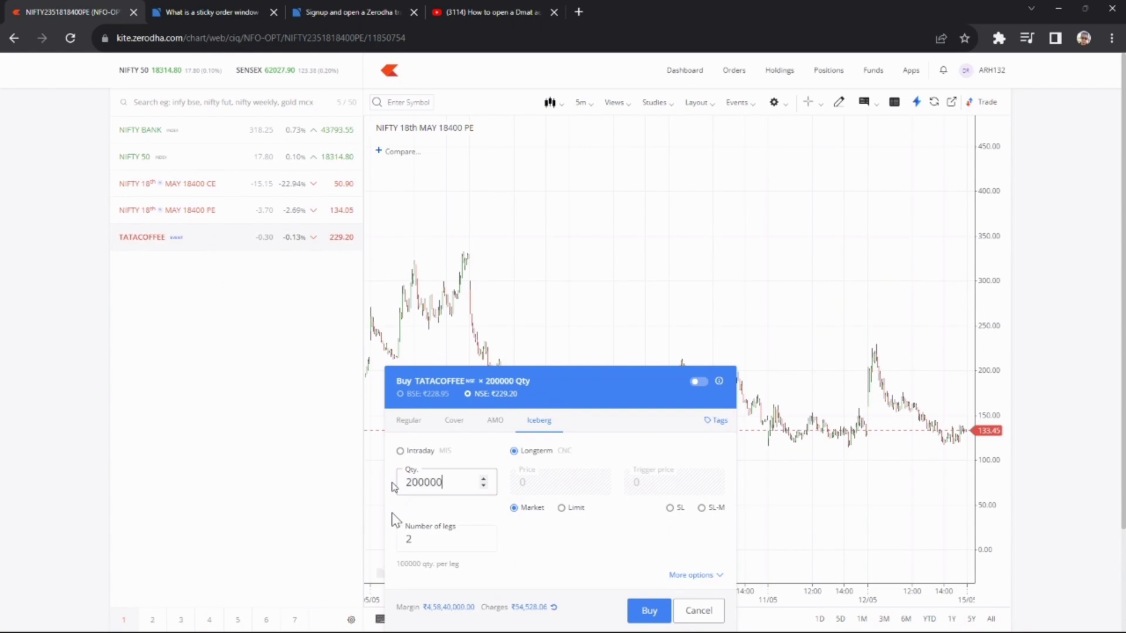
- Change the TATACOFFEE buy order to Regular, increase its quantity to 2000000, and cancel the order
click(411, 421)
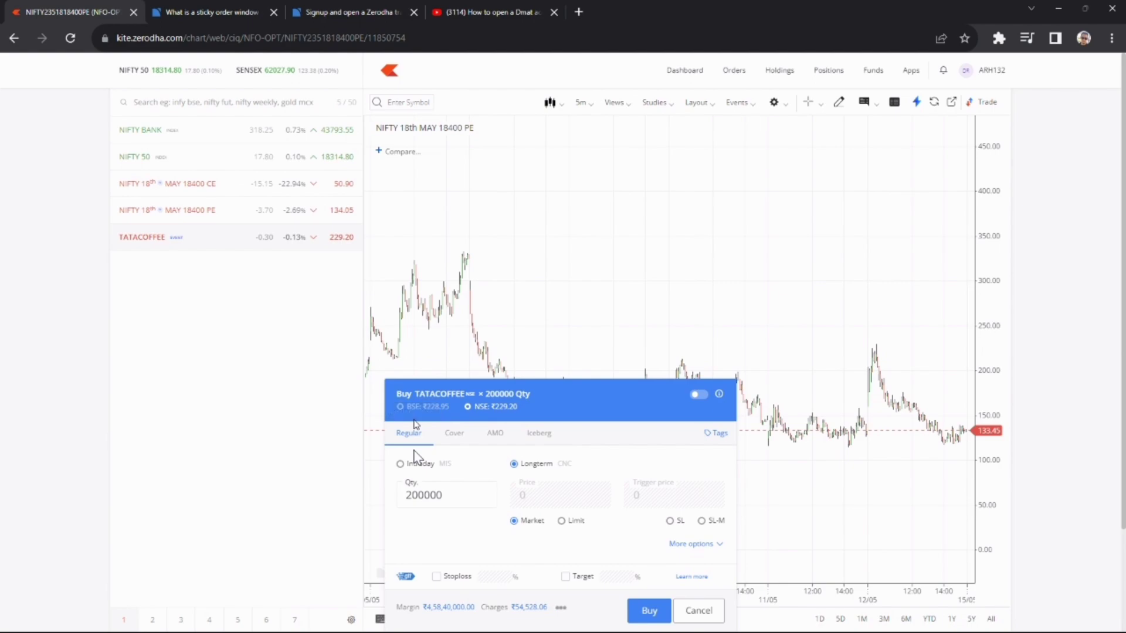
click(465, 496)
text(0)
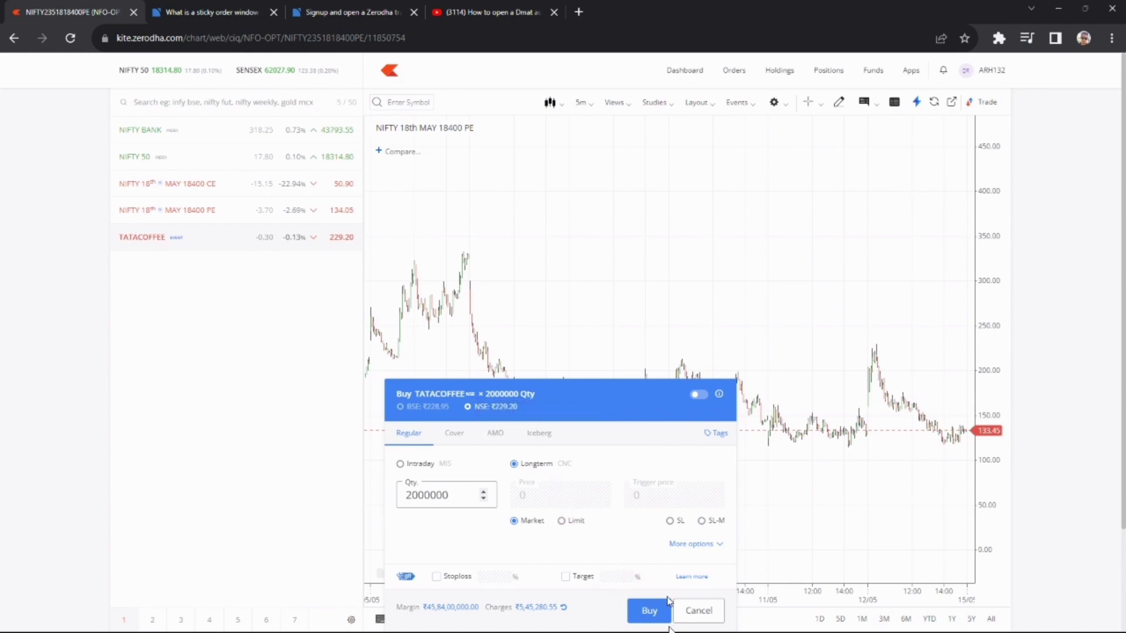
click(698, 610)
- Search the instruments for 45000 and add BANKNIFTY 18th MAY 45000 CE to the watchlist
click(151, 103)
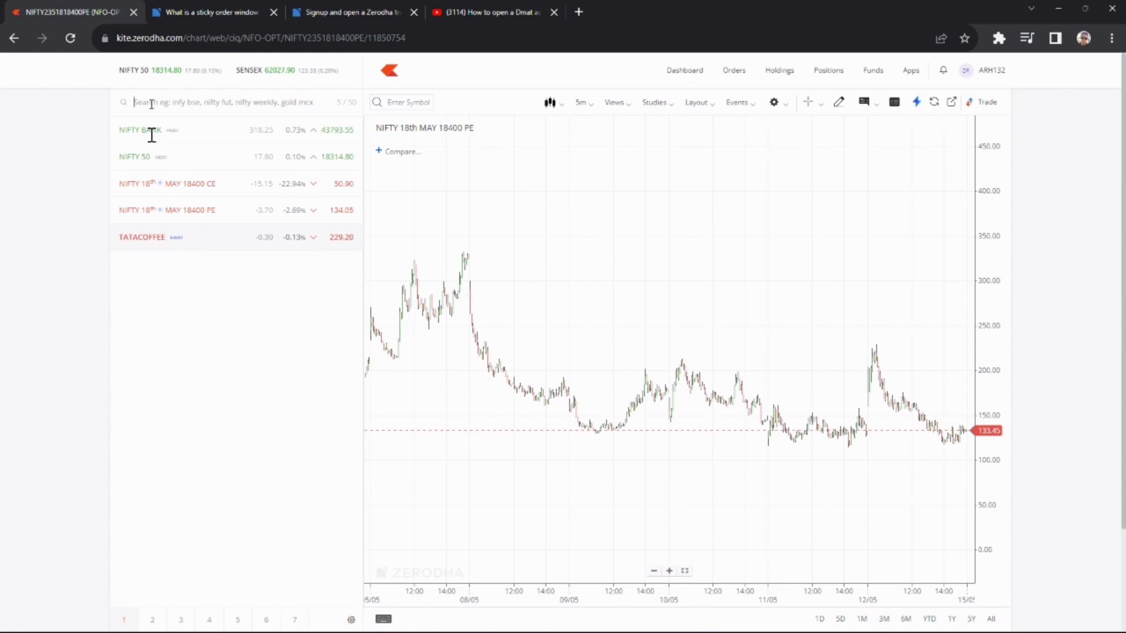
text(45000)
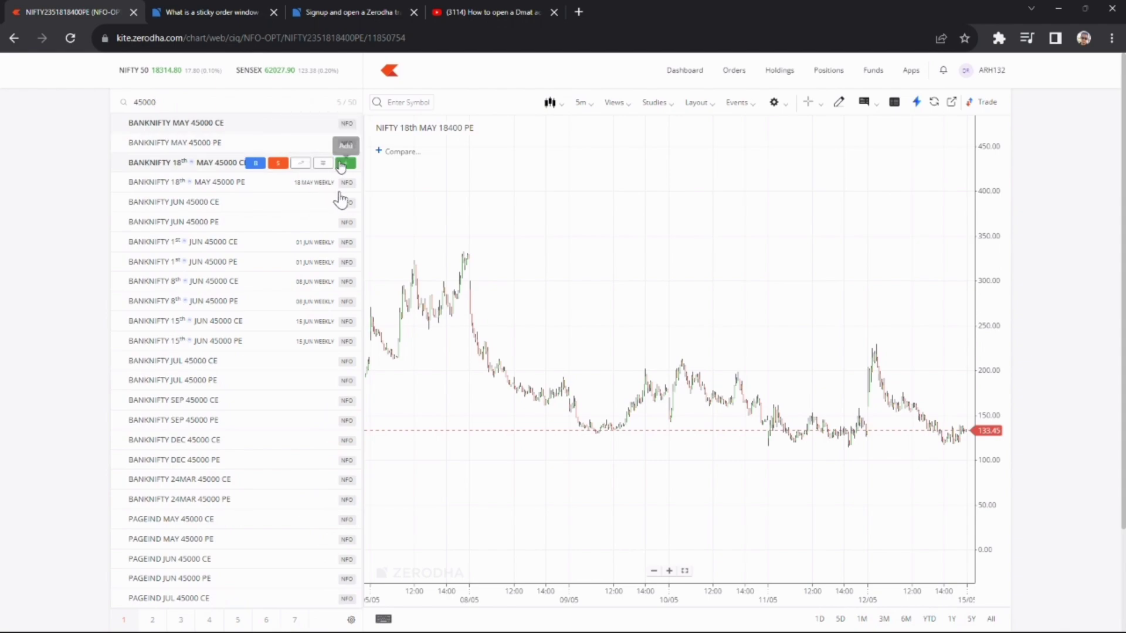
click(342, 164)
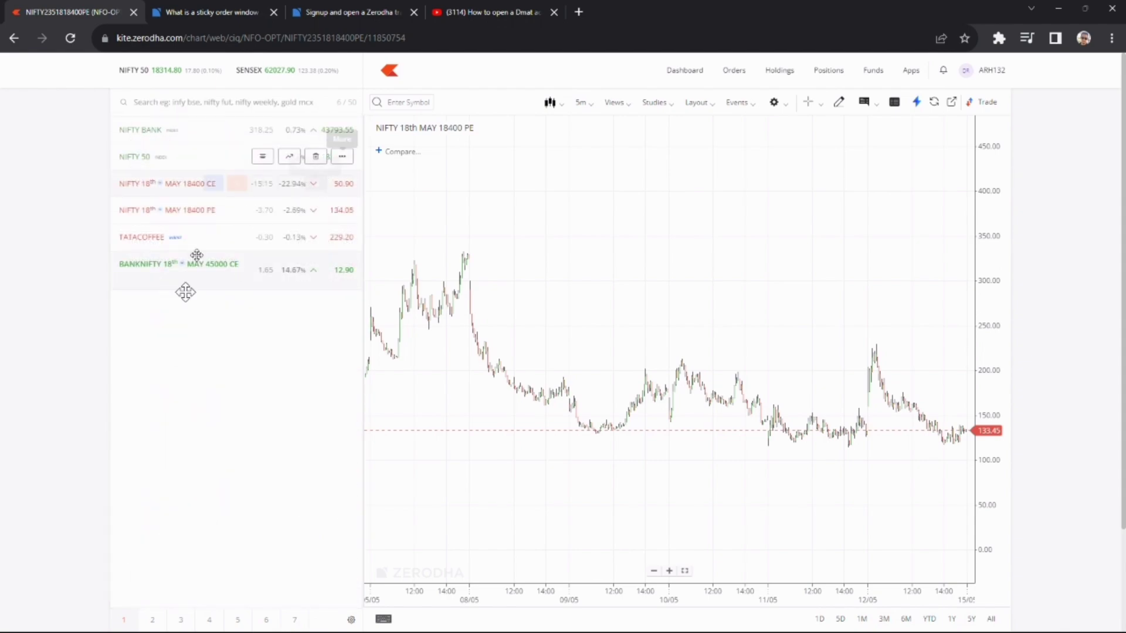
- Open a buy order for BANKNIFTY 18th MAY 45000 CE, read the nudge about NRML orders, and cancel the order
click(211, 267)
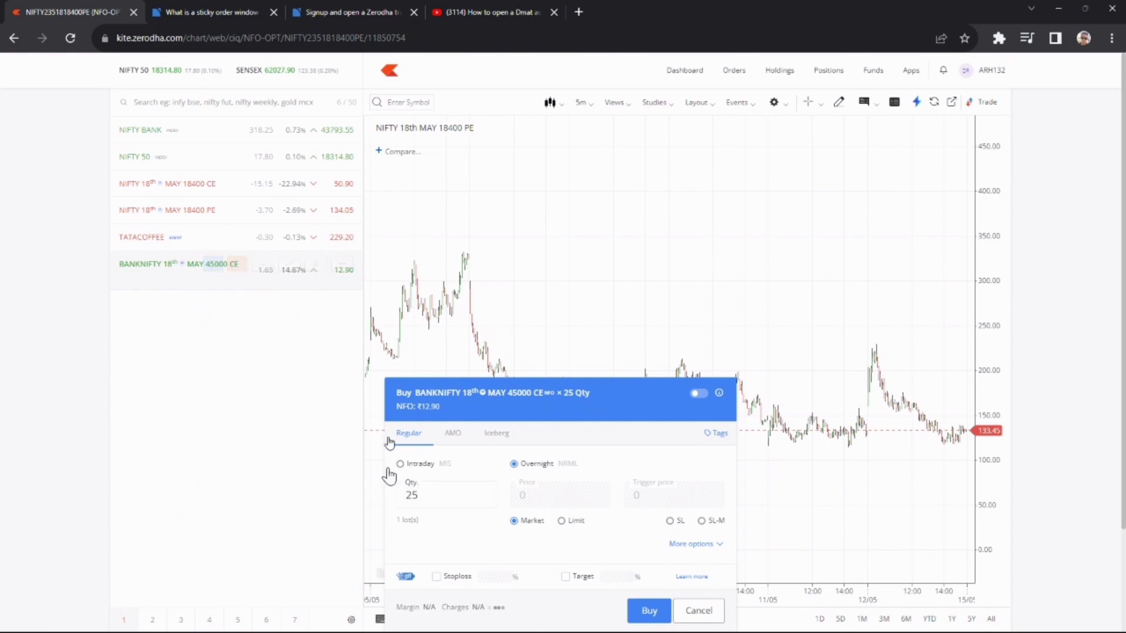
drag(532, 439, 512, 337)
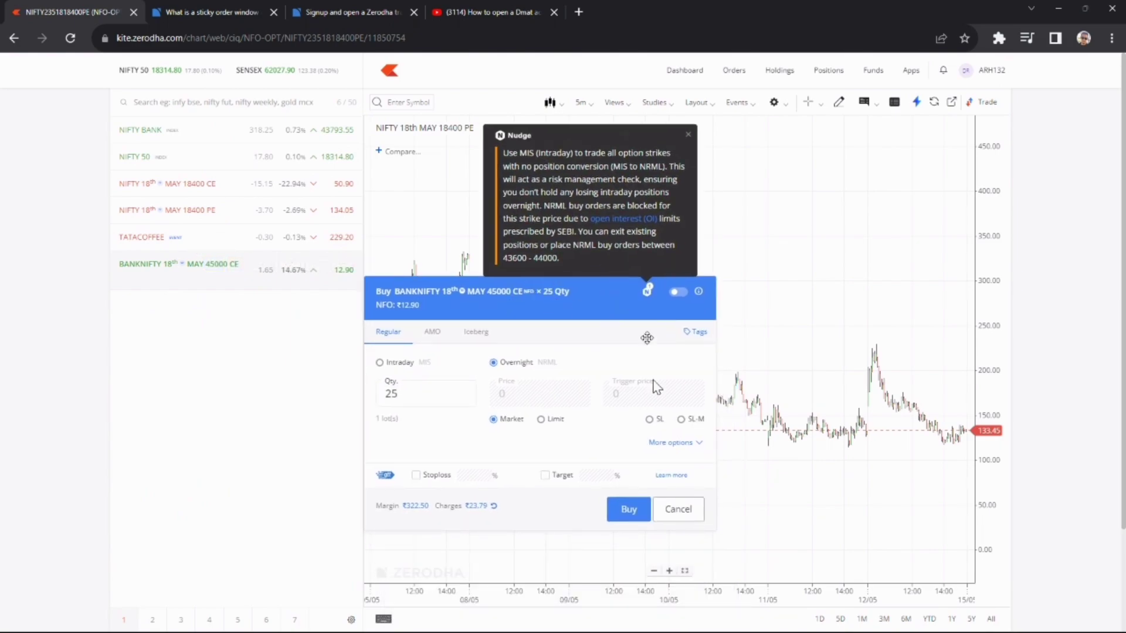
click(680, 512)
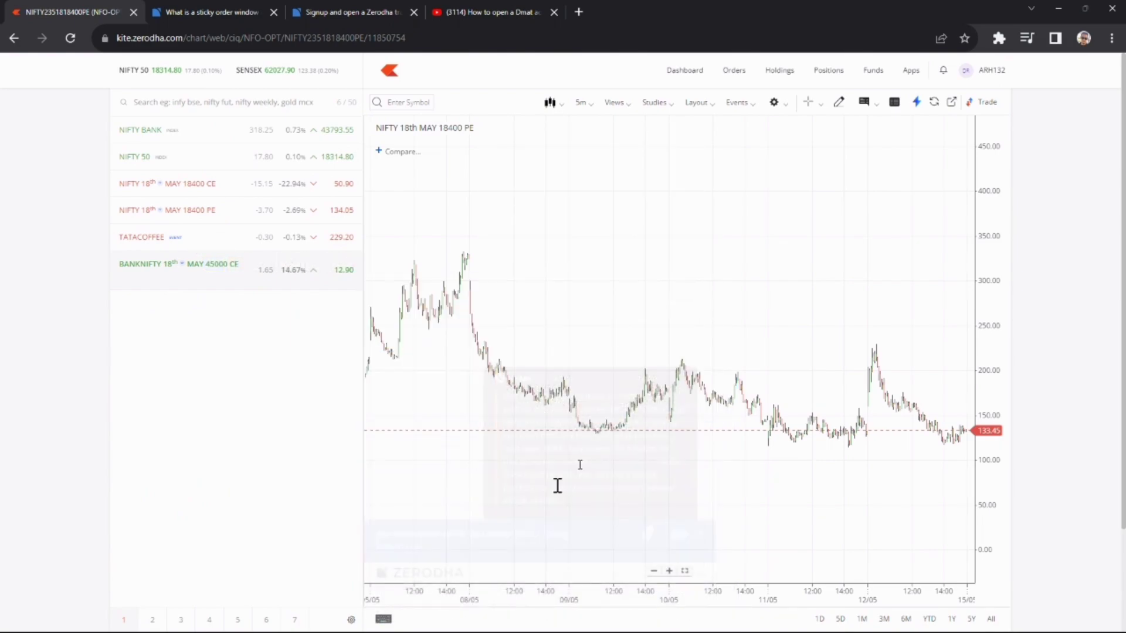
- Search the instruments for 43500 and add BANKNIFTY 18th MAY 43500 CE to the watchlist
click(192, 108)
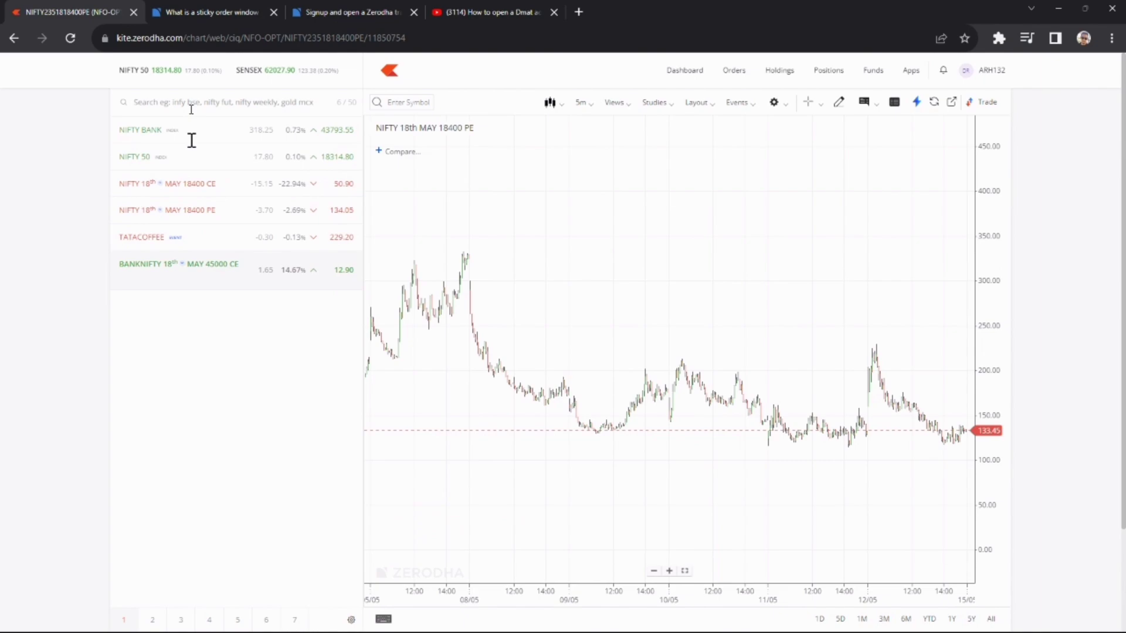
text(43500)
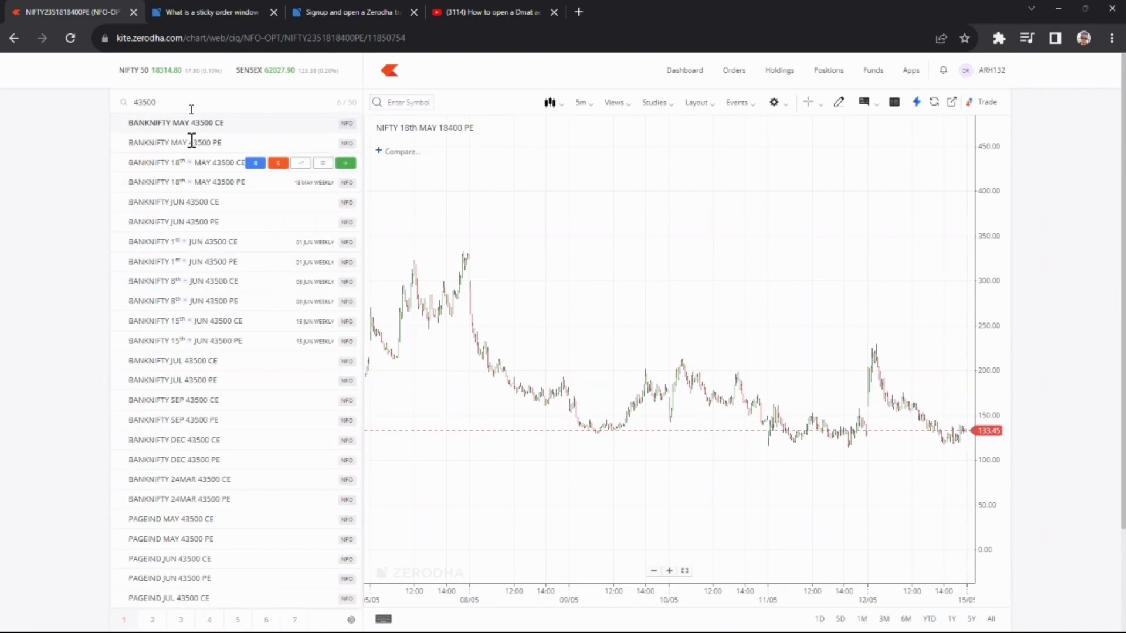
click(346, 163)
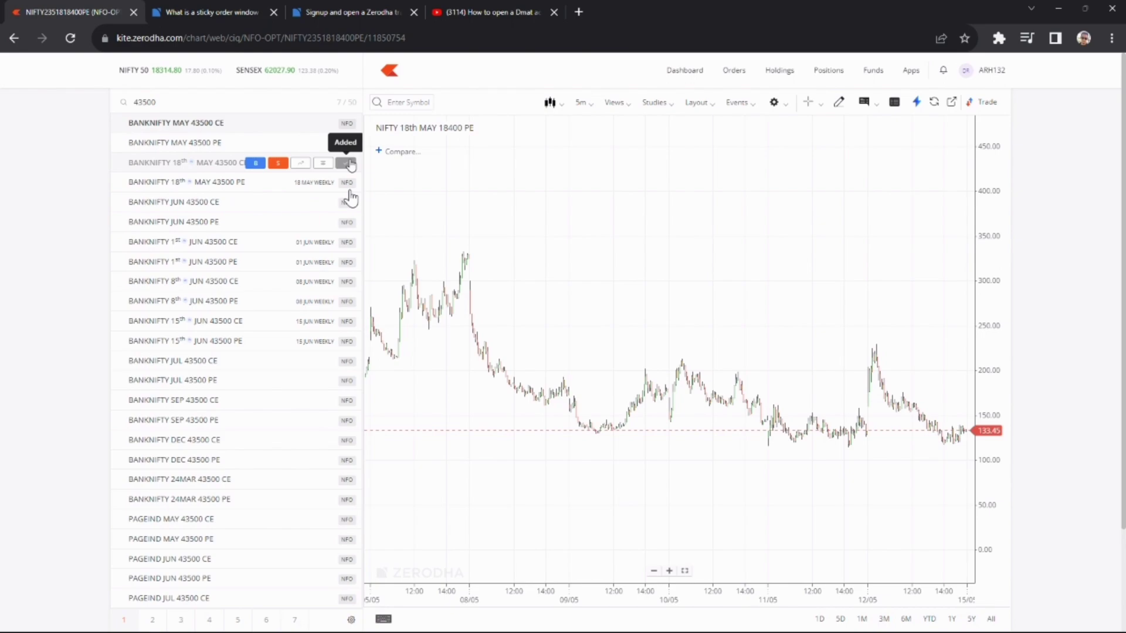
key(Escape)
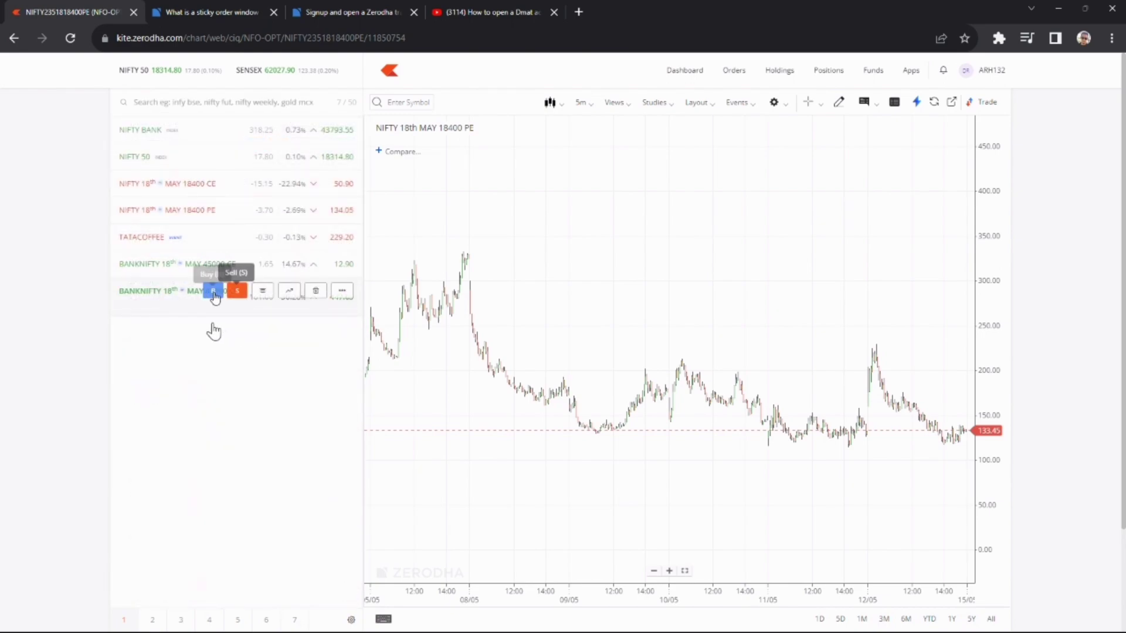
- Start a Regular buy order for BANKNIFTY 18th MAY 43500 CE with a quantity of 900
click(214, 296)
drag(532, 420, 532, 240)
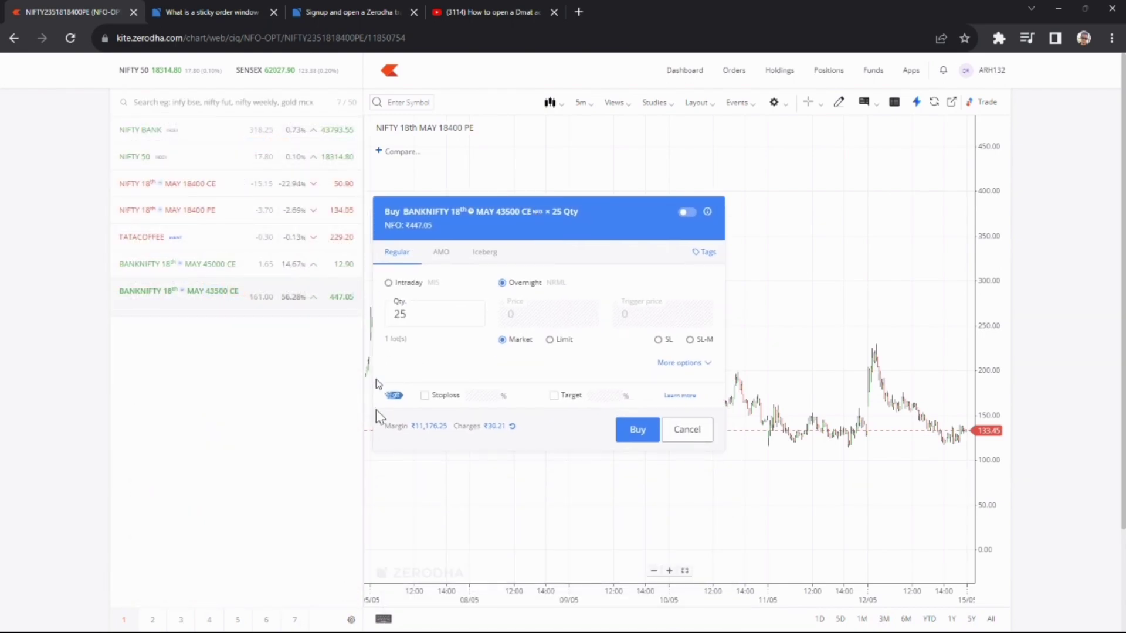
double_click(416, 317)
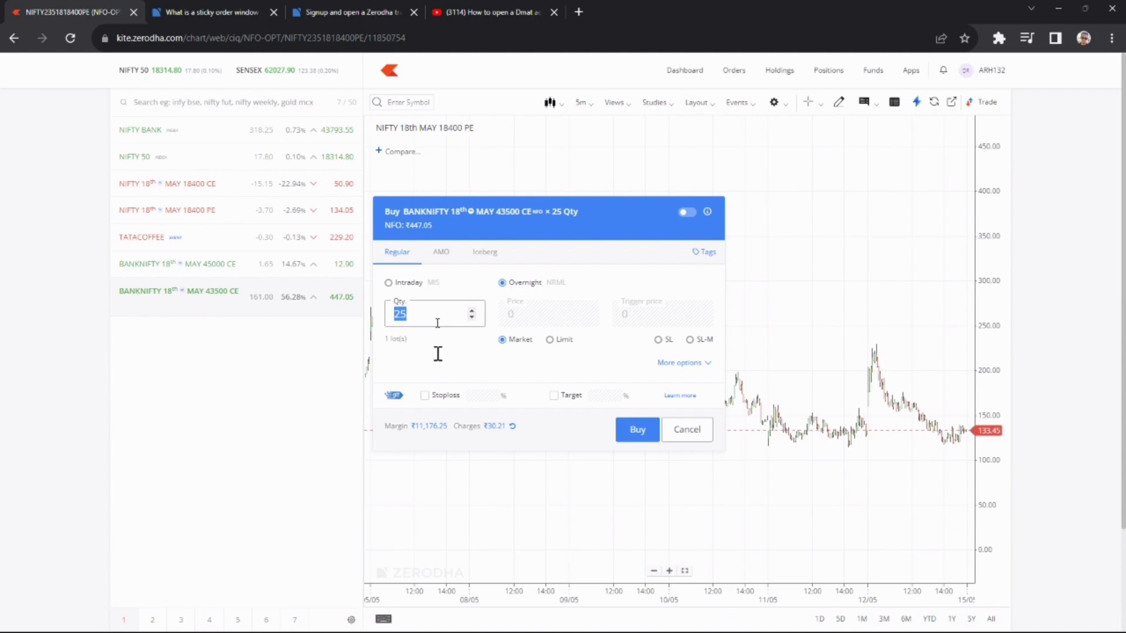
text(900)
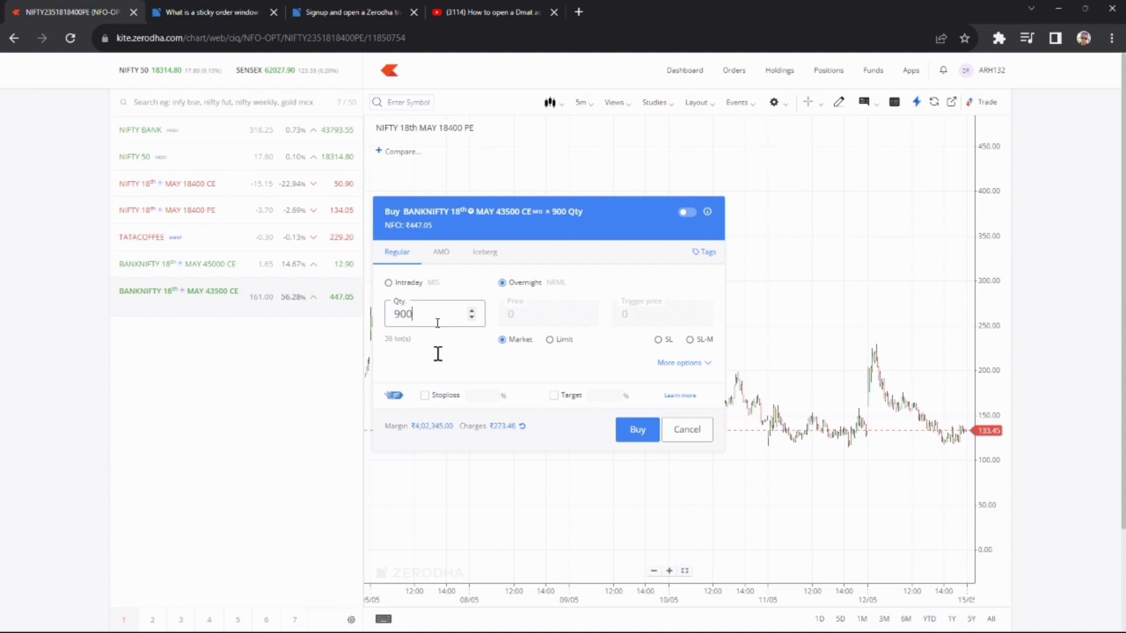
- Increase the BANKNIFTY order quantity to 925, read the nudge about the freeze quantity, and cancel the order
click(472, 310)
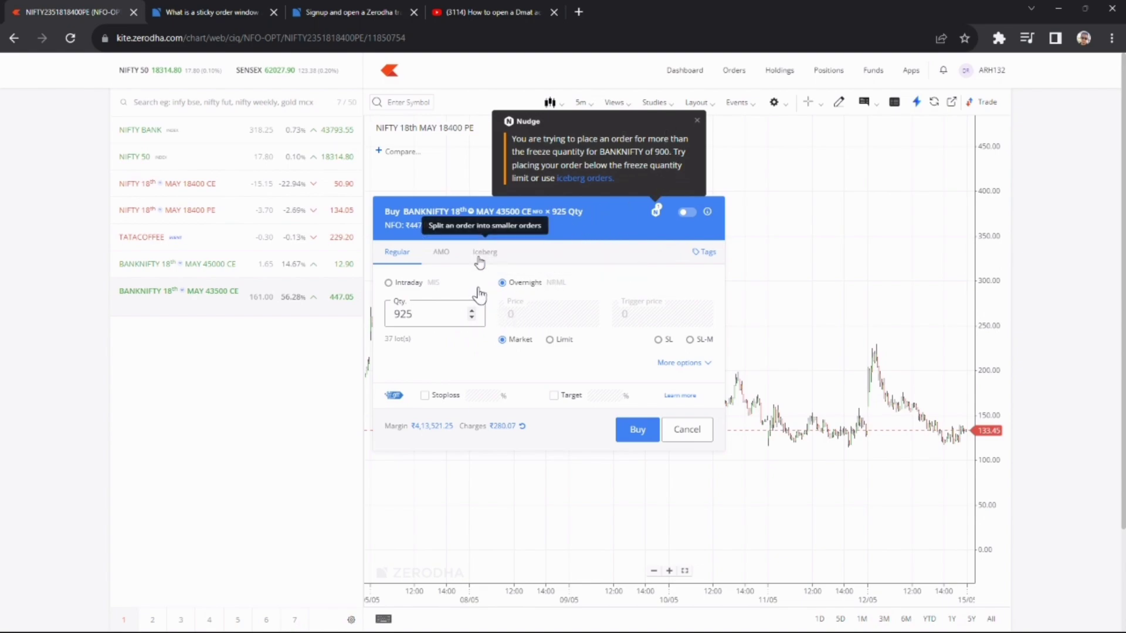
key(BackSpace)
key(BackSpace)
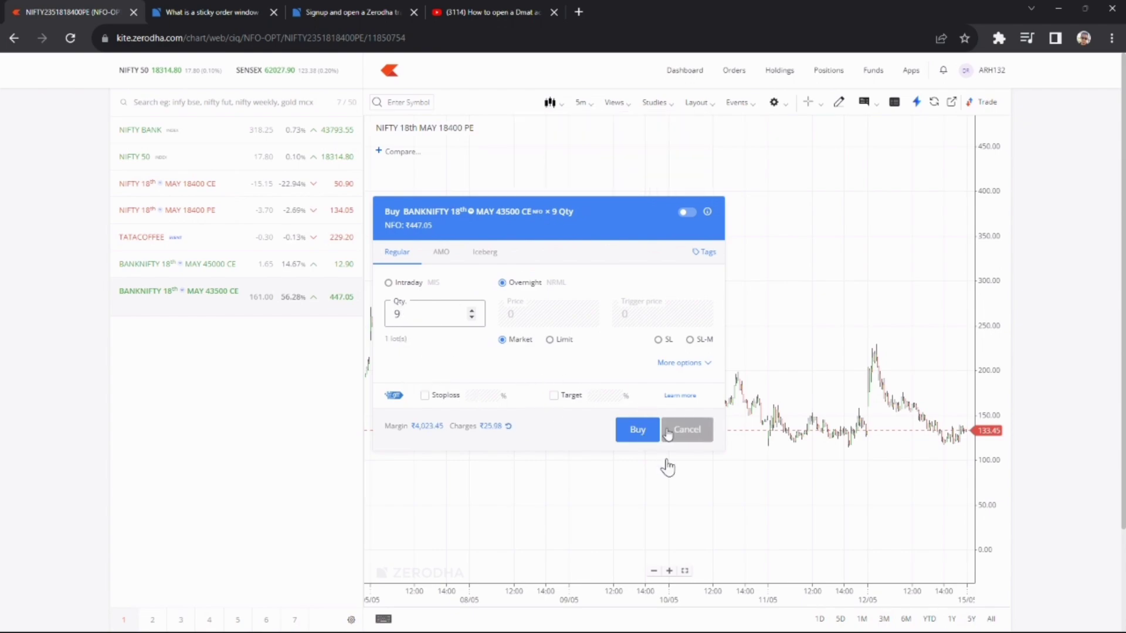
click(683, 431)
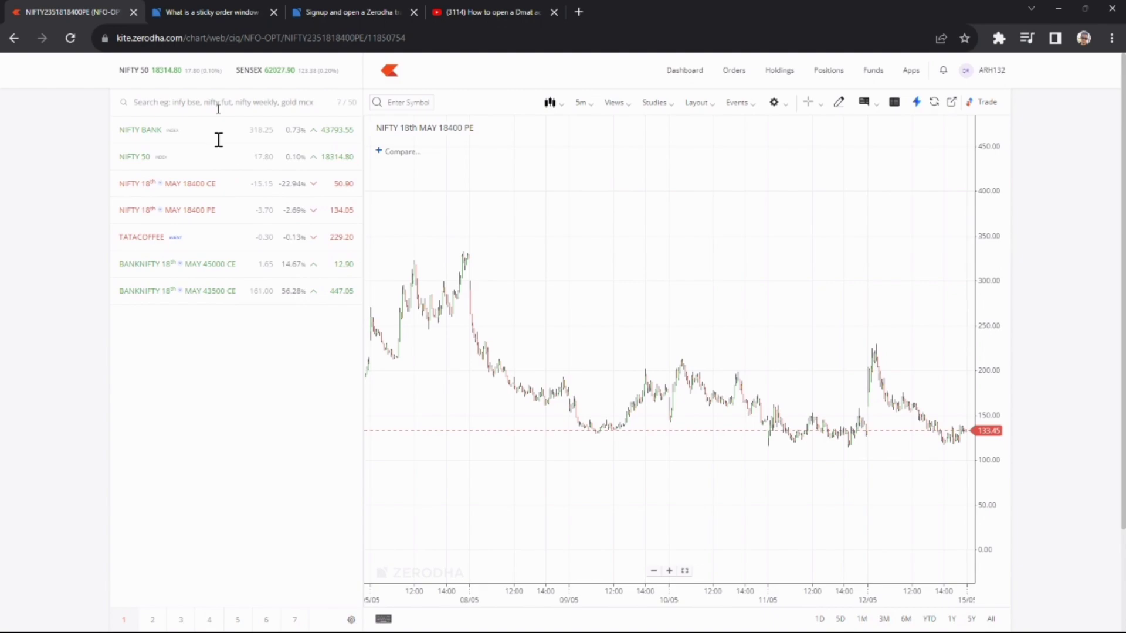
- Search the instruments for "19200 f" and add FINNIFTY 16th MAY 19200 CE to the watchlist
text(19)
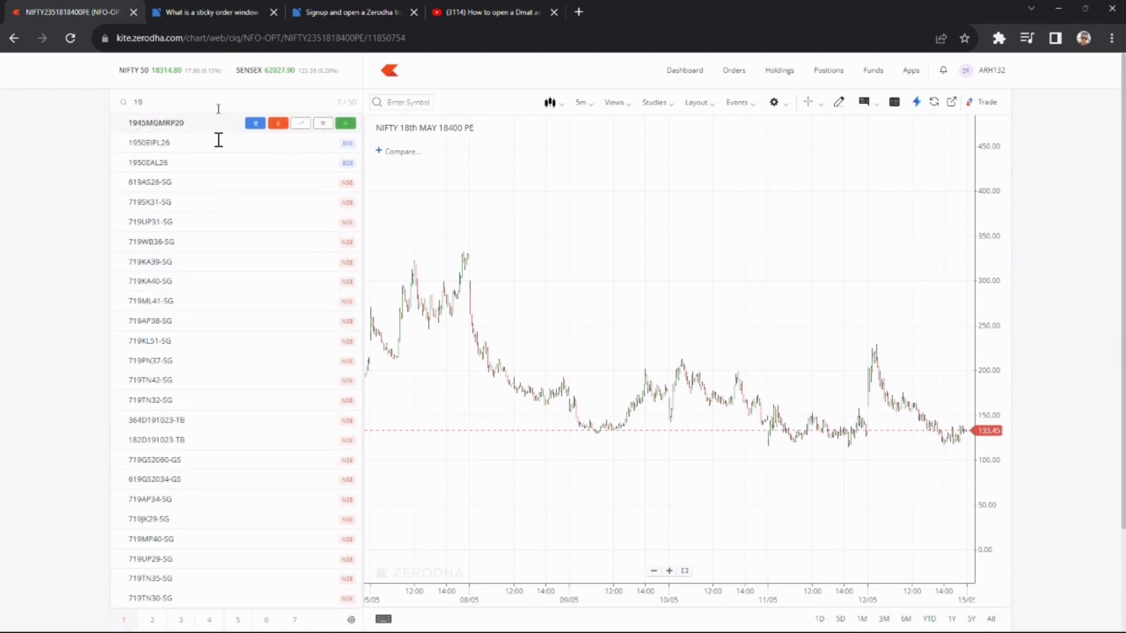
text(200)
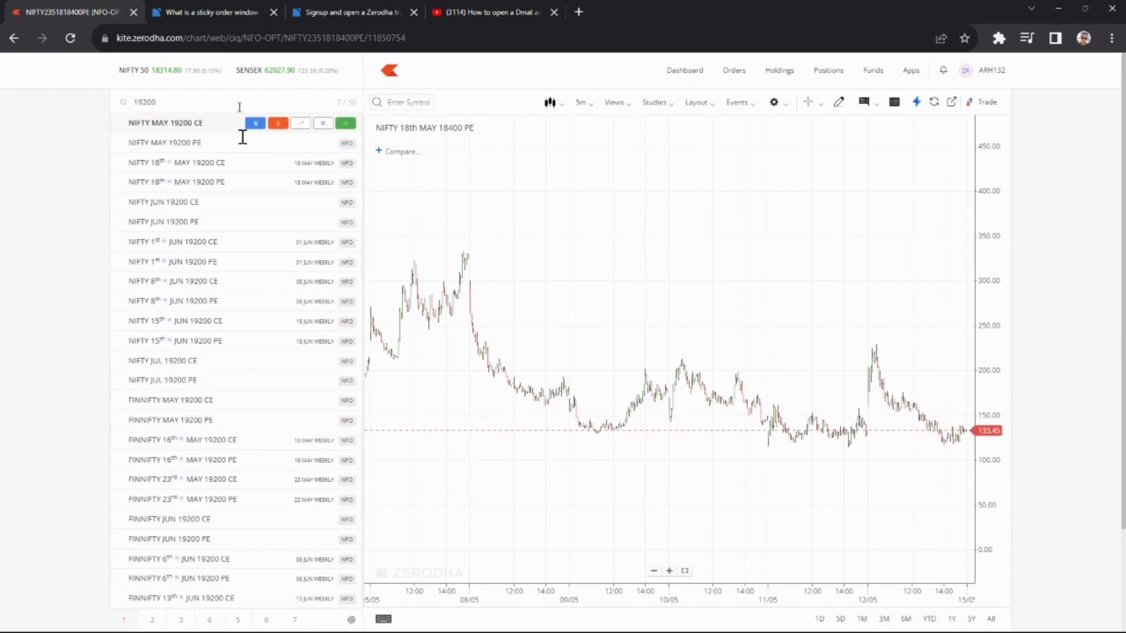
text( f)
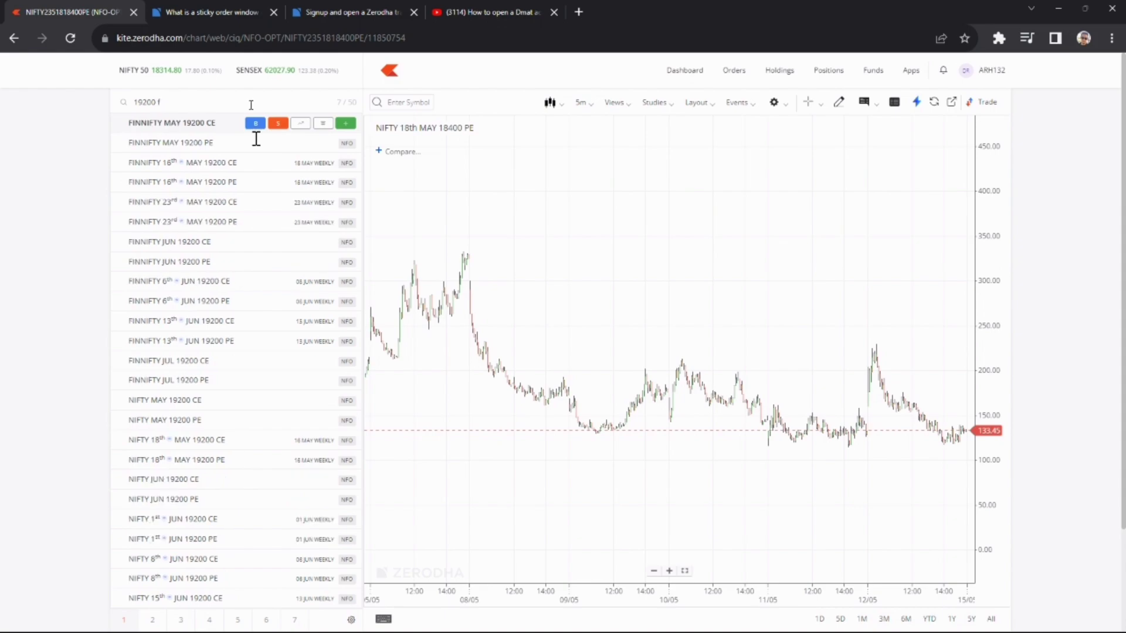
click(347, 163)
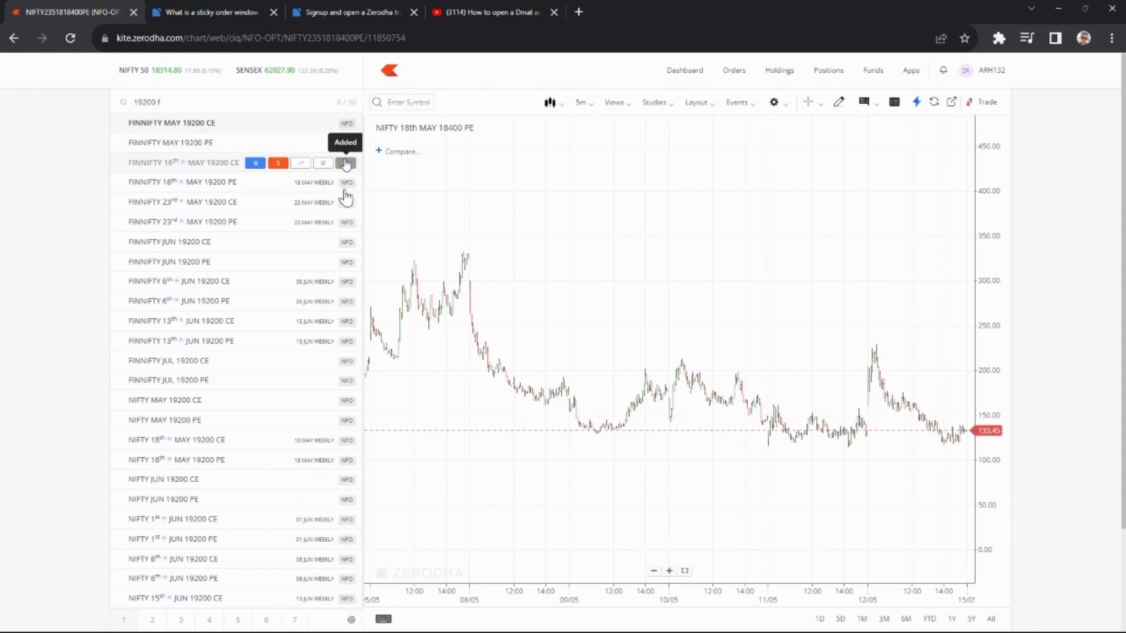
key(Escape)
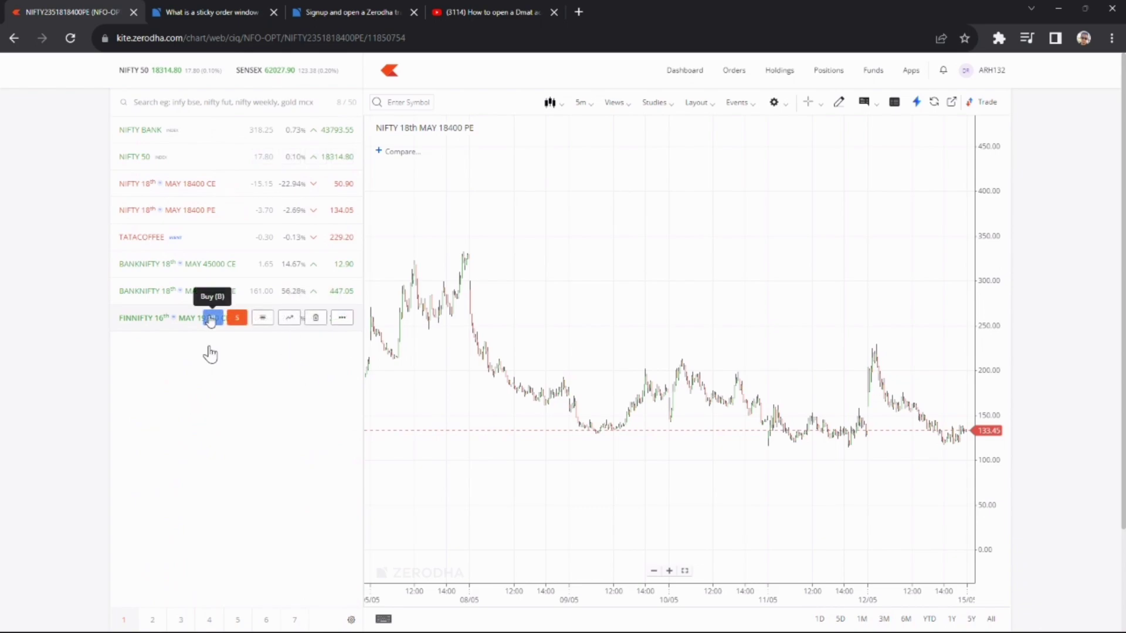
- Start a Regular buy order for FINNIFTY 16th MAY 19200 CE with a quantity of 1800
click(211, 319)
drag(519, 439, 544, 255)
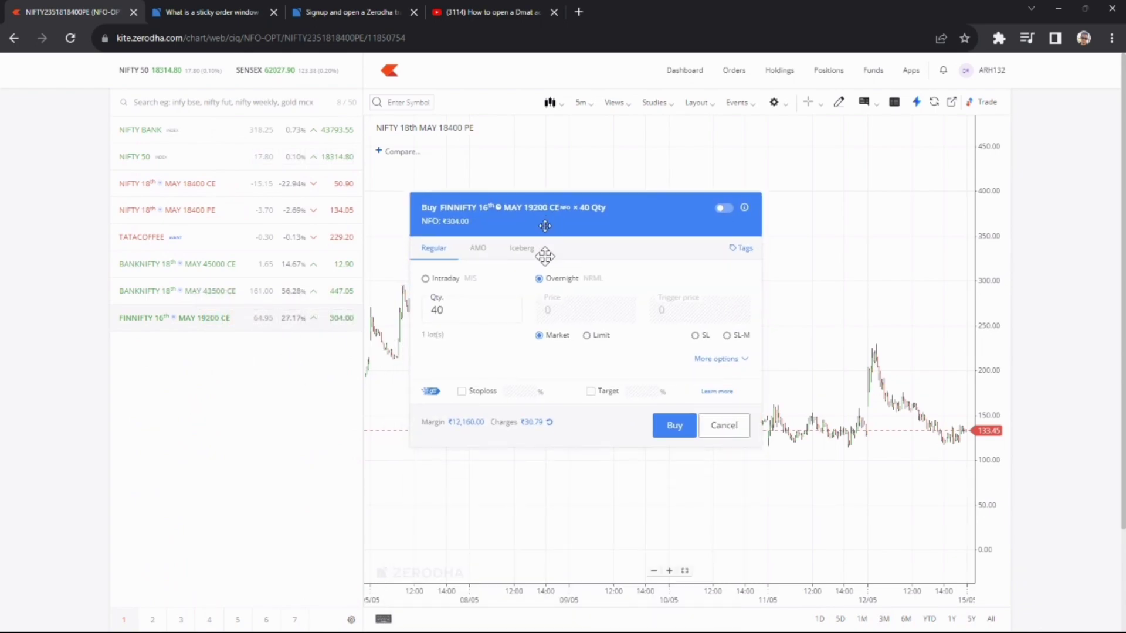
double_click(463, 316)
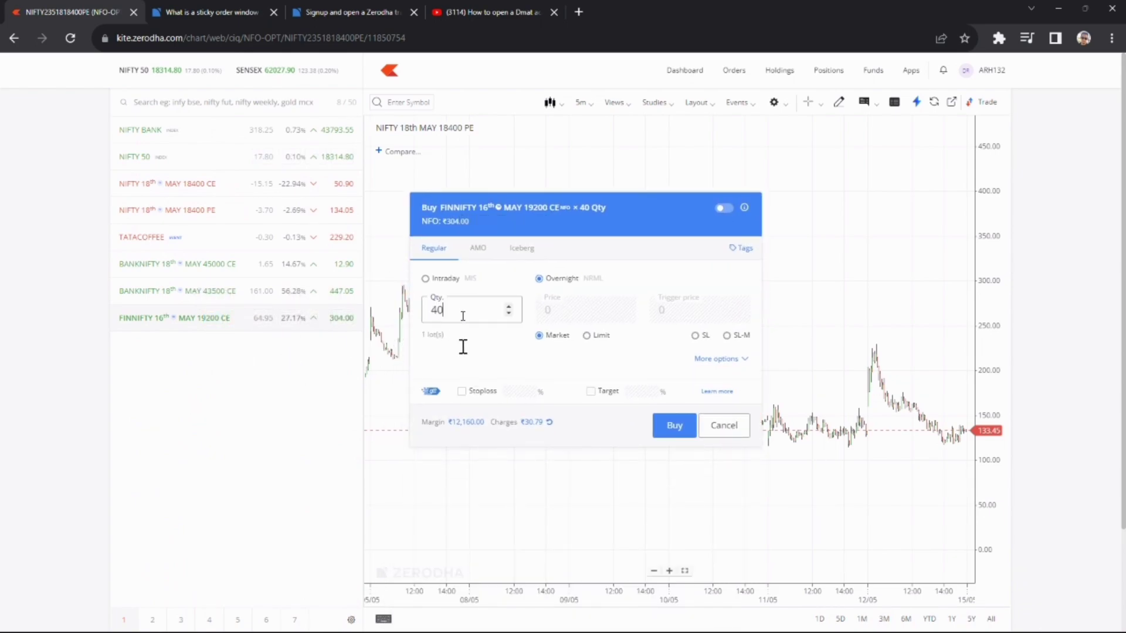
text(4)
key(BackSpace)
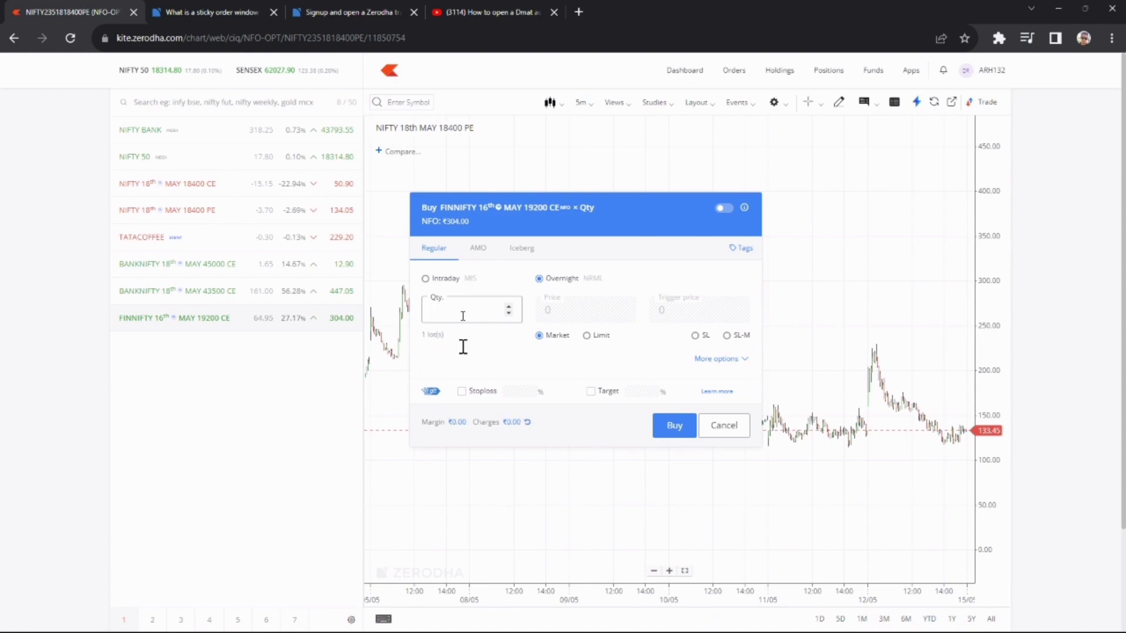
text(1800)
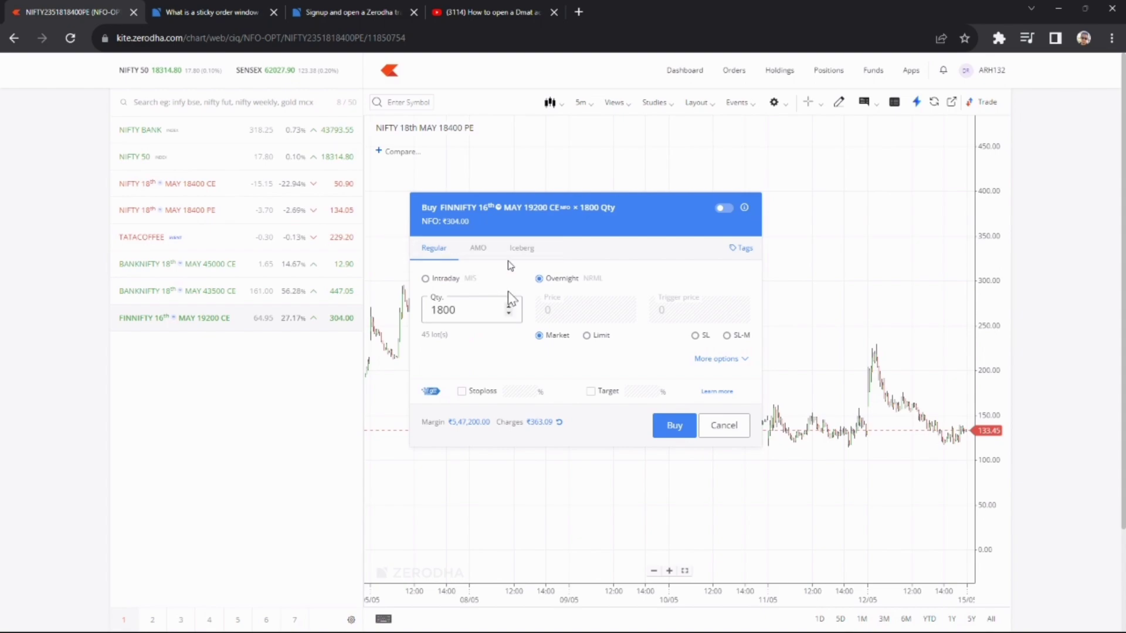
- Set the FINNIFTY order quantity to 2000 and read the nudge about the FINNIFTY freeze quantity
drag(480, 309, 429, 311)
text(2000)
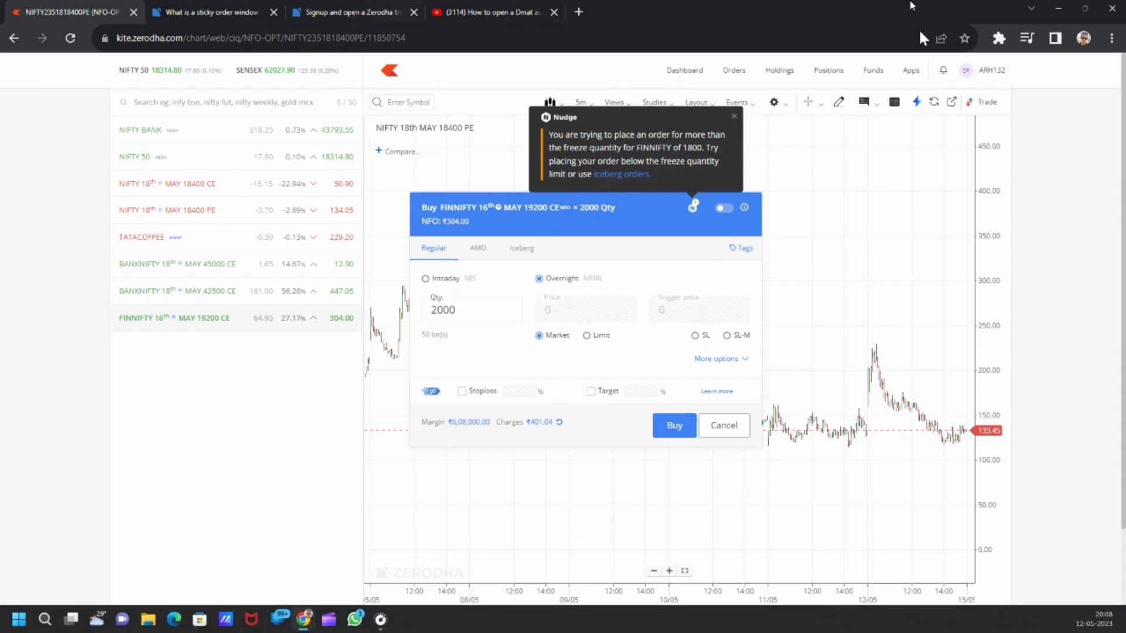
drag(703, 148, 681, 147)
drag(437, 367, 422, 372)
drag(466, 308, 433, 336)
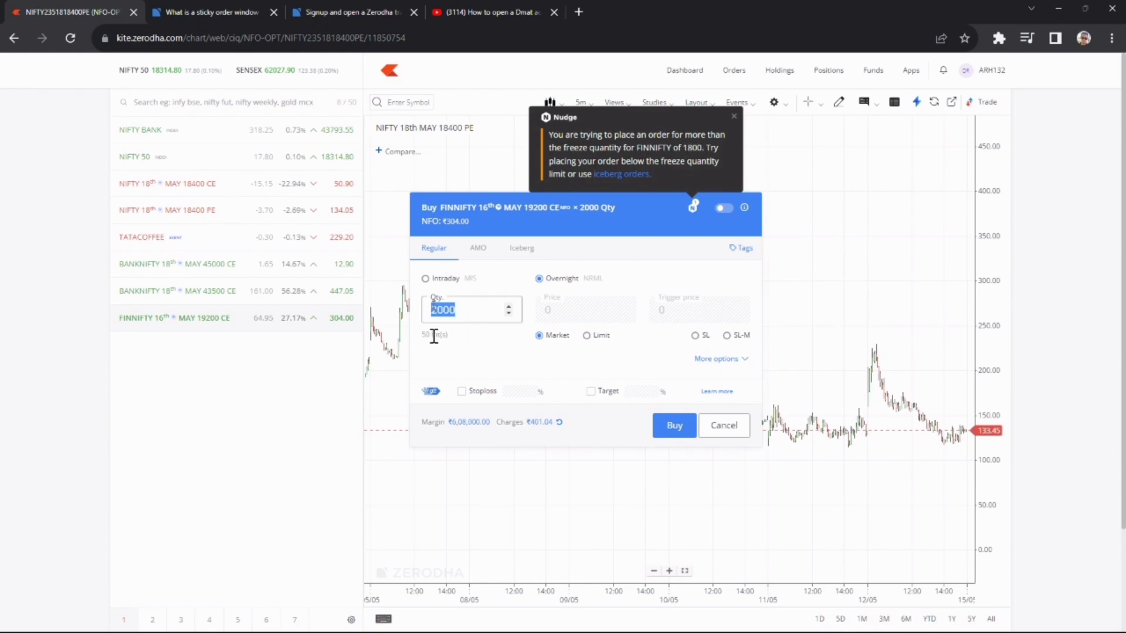
- Set the FINNIFTY order quantity to 1800, raise it to 1840, try the Iceberg order type, and cancel the order
text(1800)
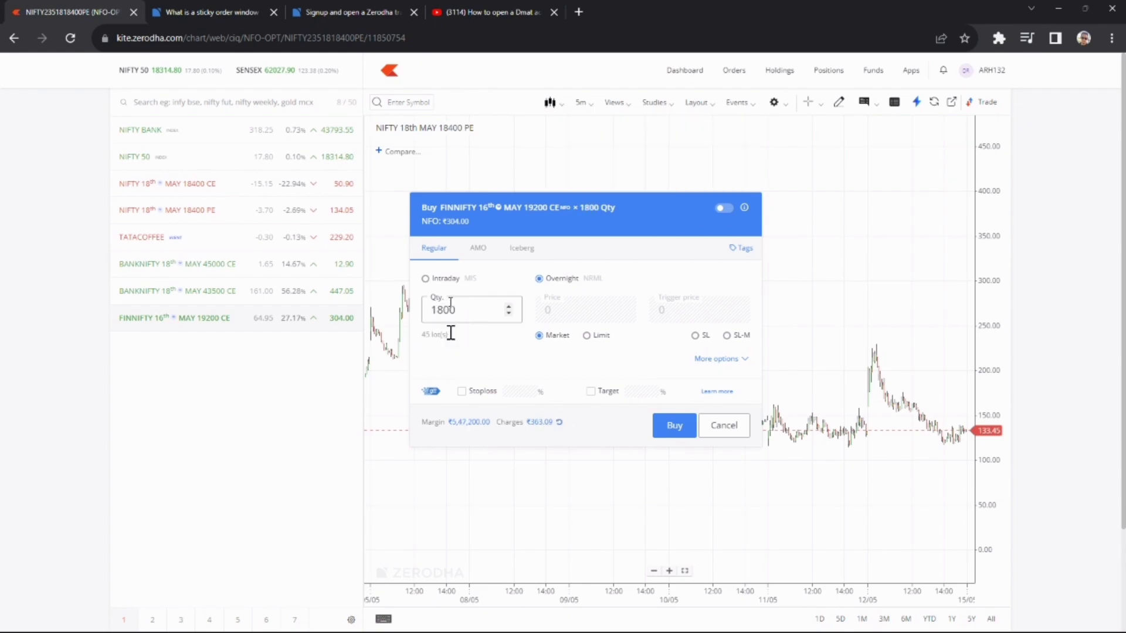
click(508, 305)
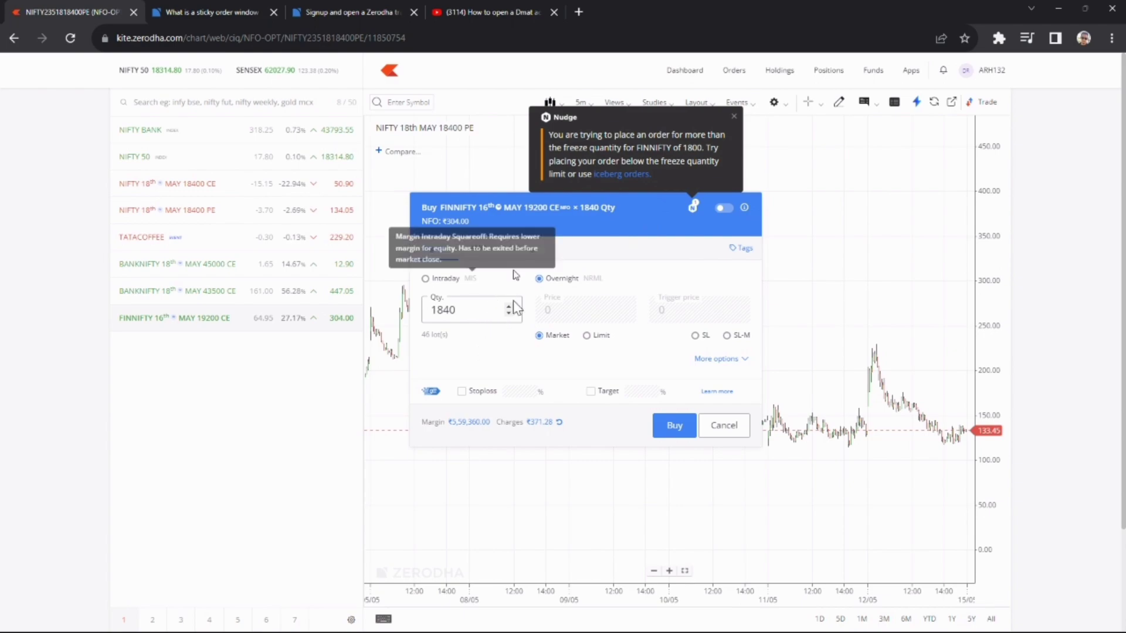
click(521, 249)
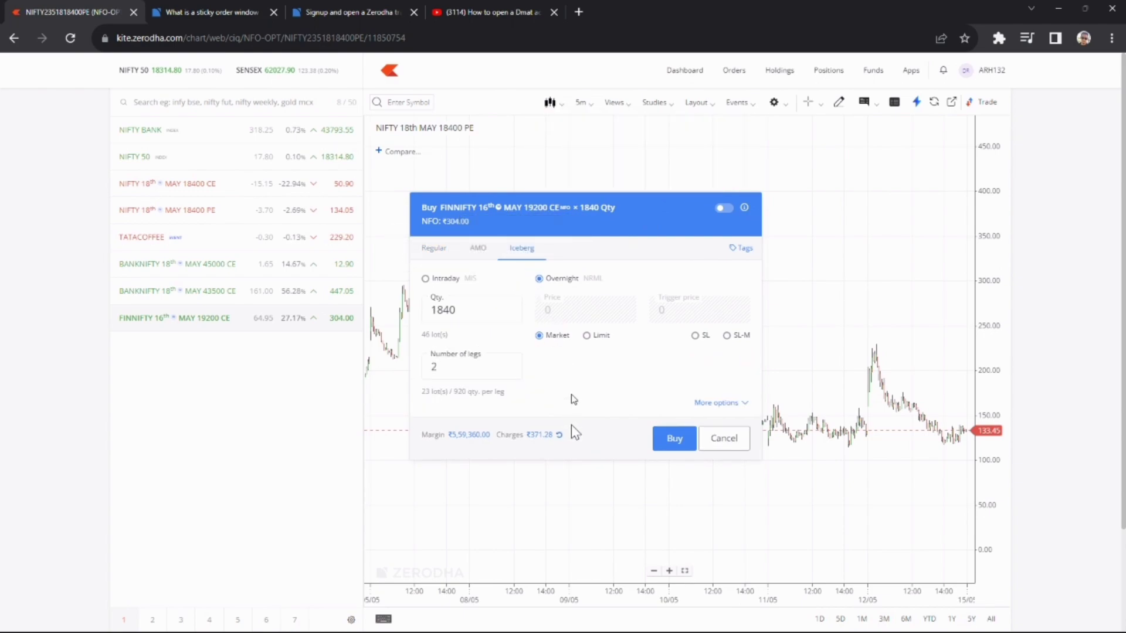
click(714, 439)
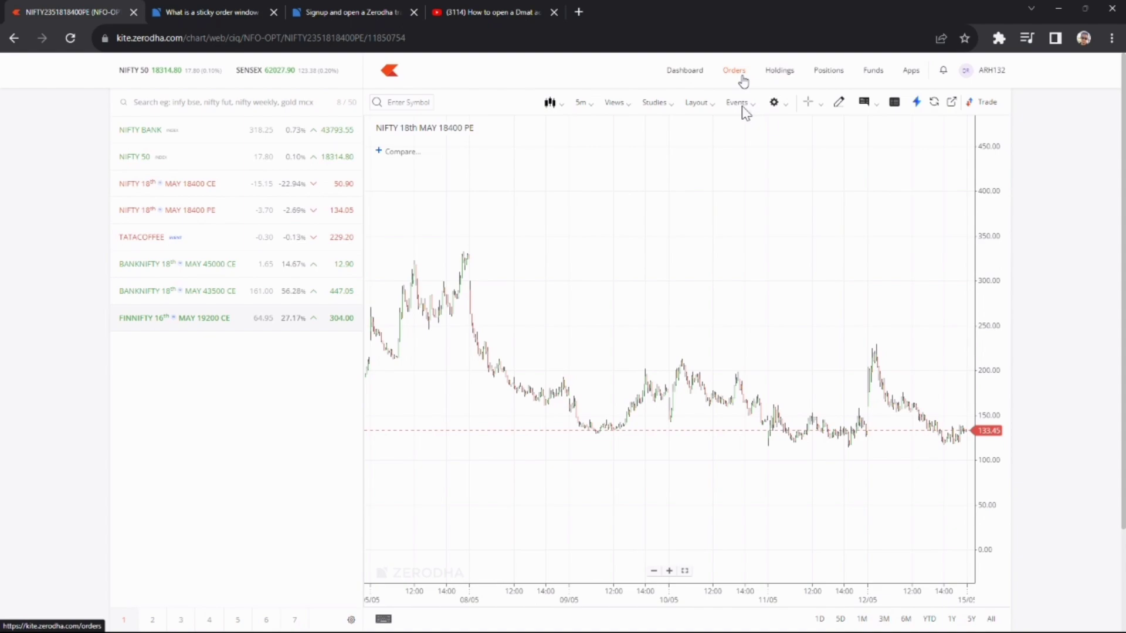
- Go to the price alerts under Orders and start a new alert named "tata coffee above 250"
click(753, 76)
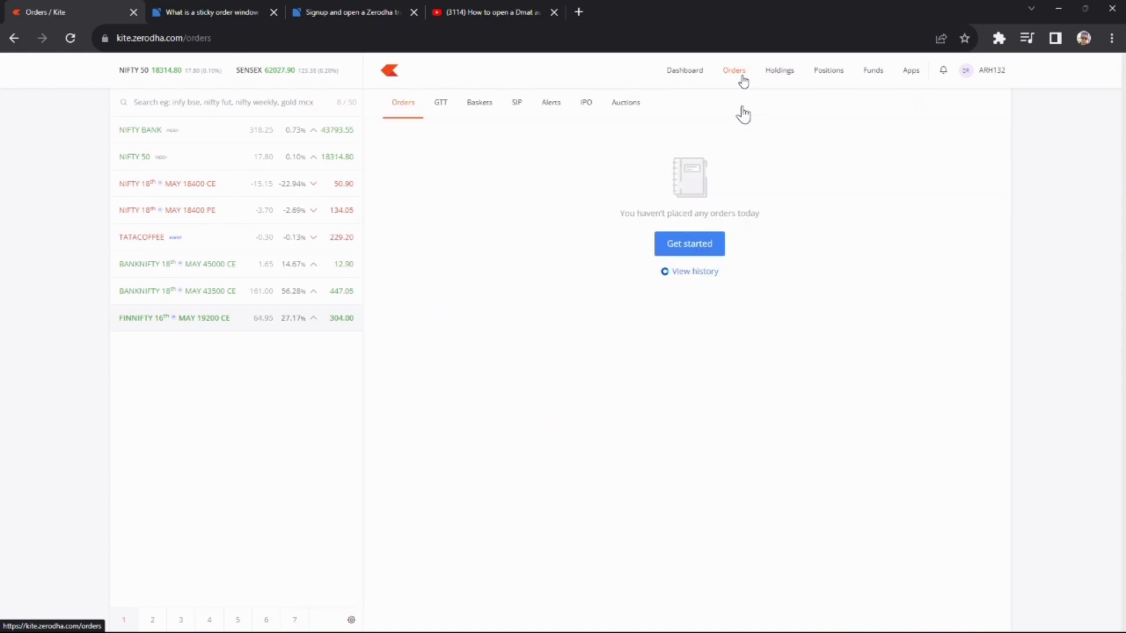
click(543, 108)
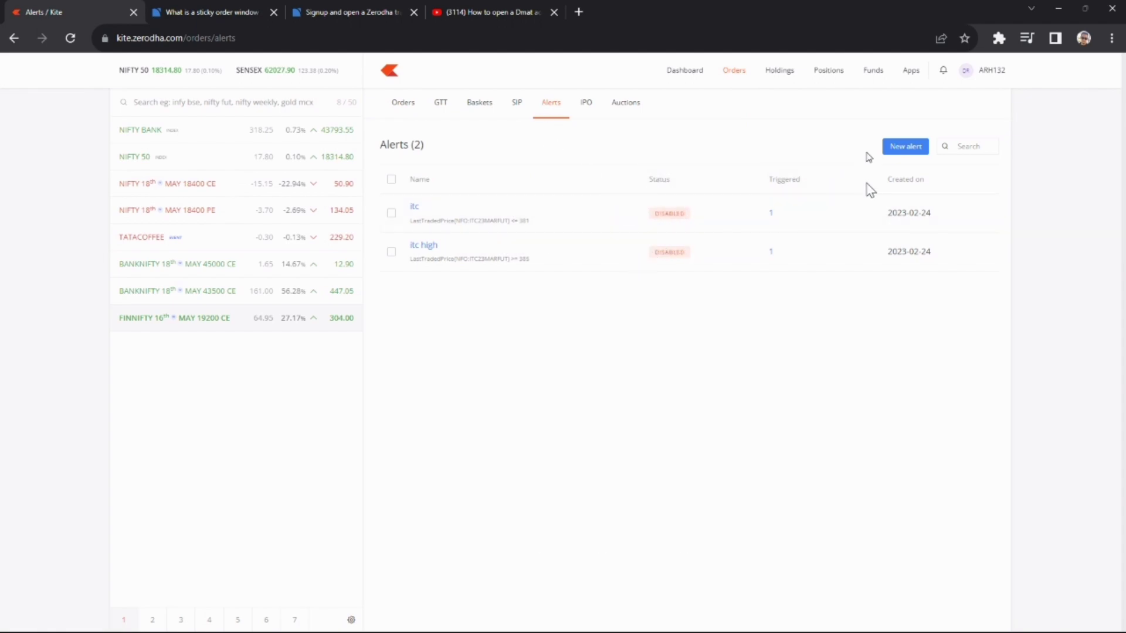
click(892, 150)
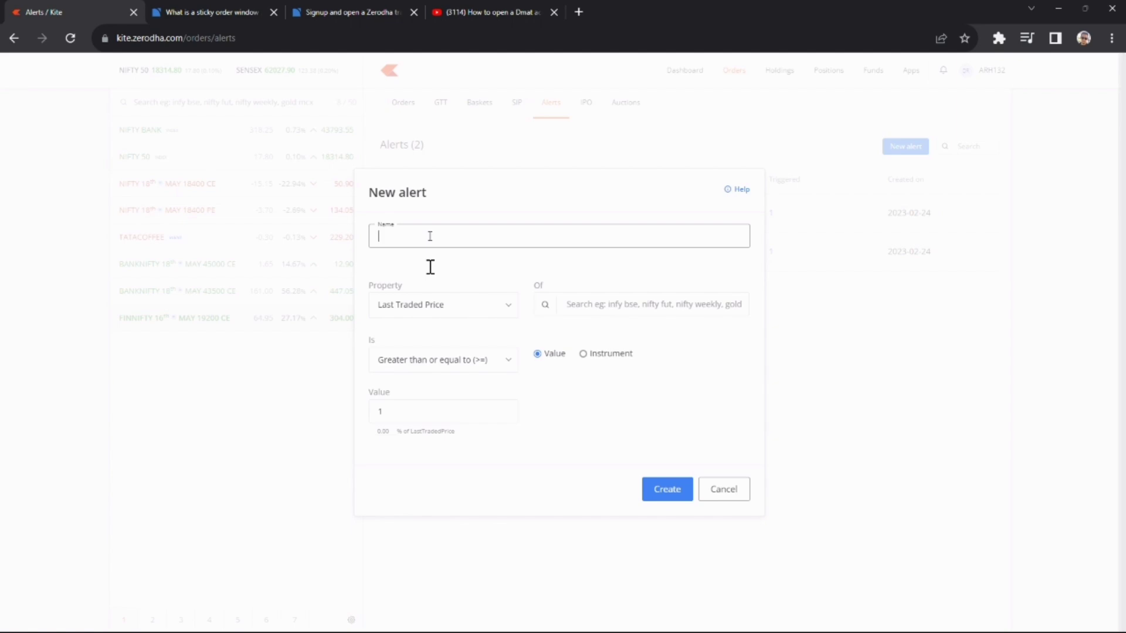
text(tata coffee above 250)
drag(477, 237, 371, 240)
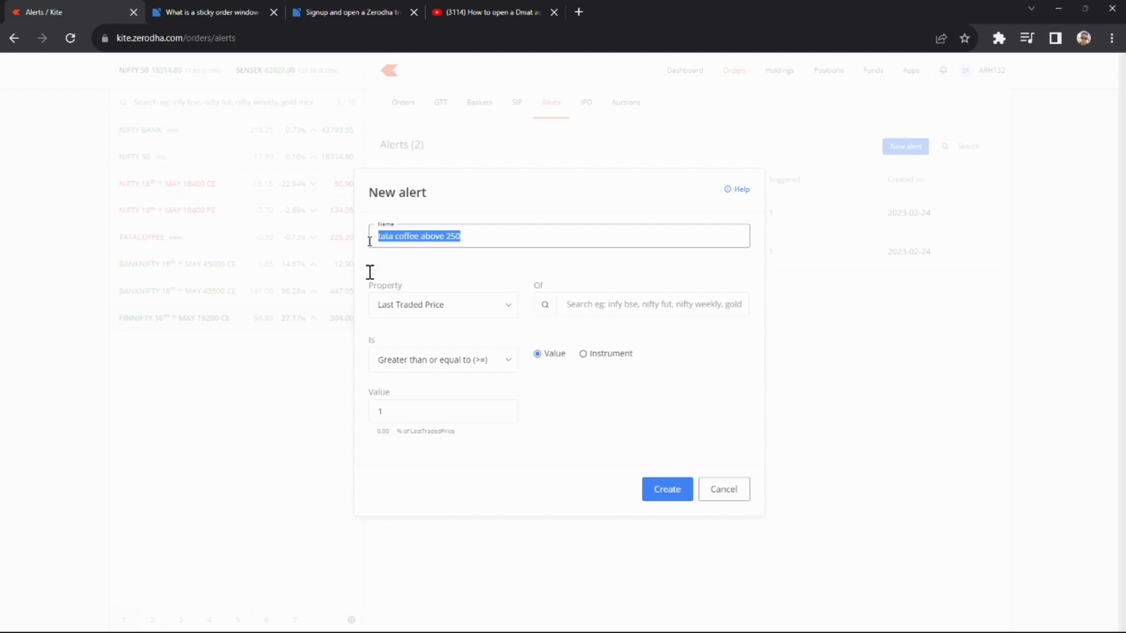
- Set the alert to track the Last Traded Price of TATACOFFEE on NSE
click(502, 308)
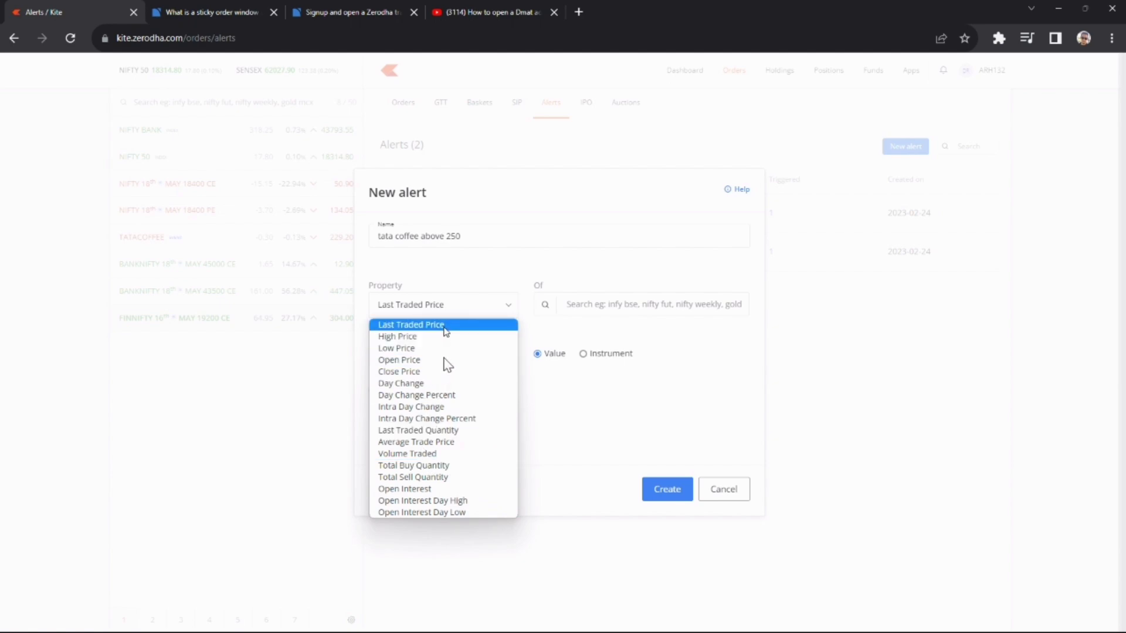
click(444, 326)
click(625, 304)
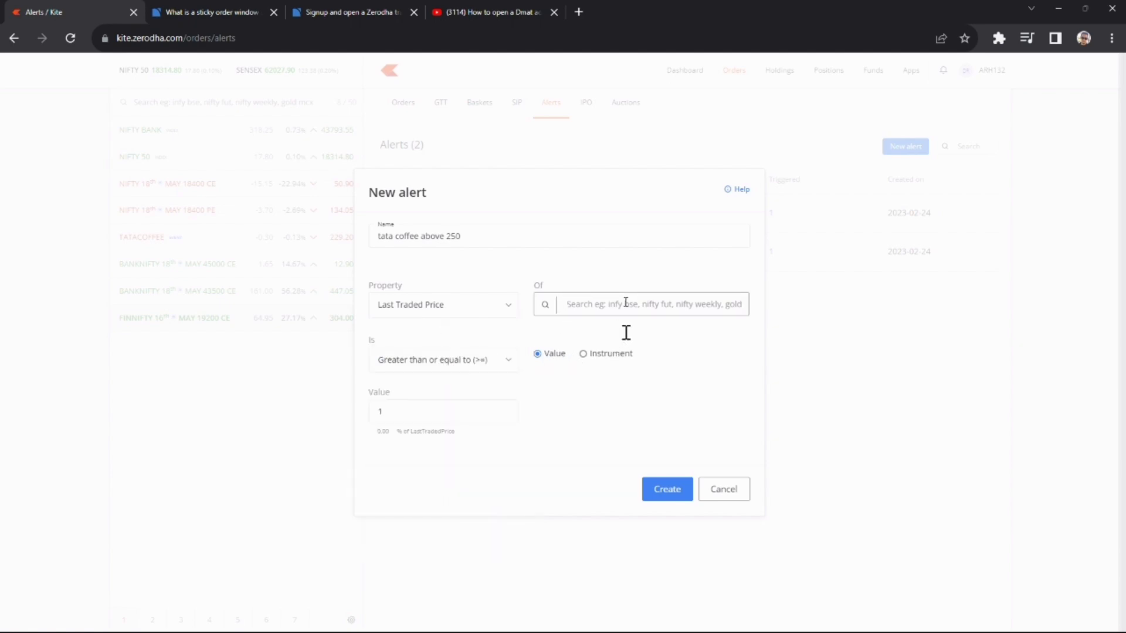
text(tata coff)
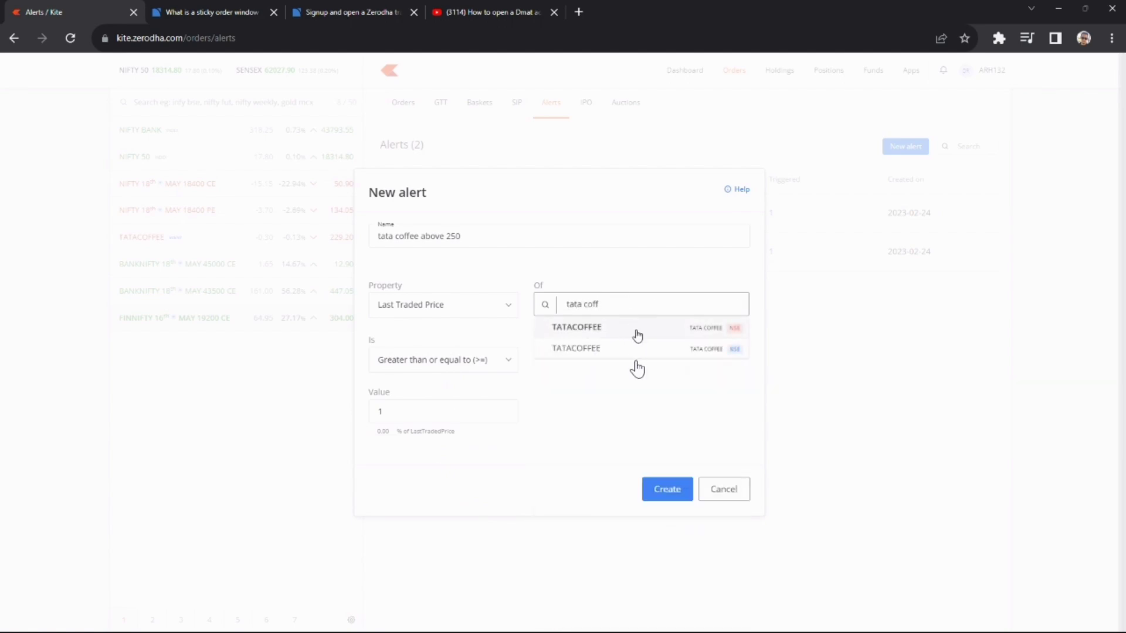
click(638, 334)
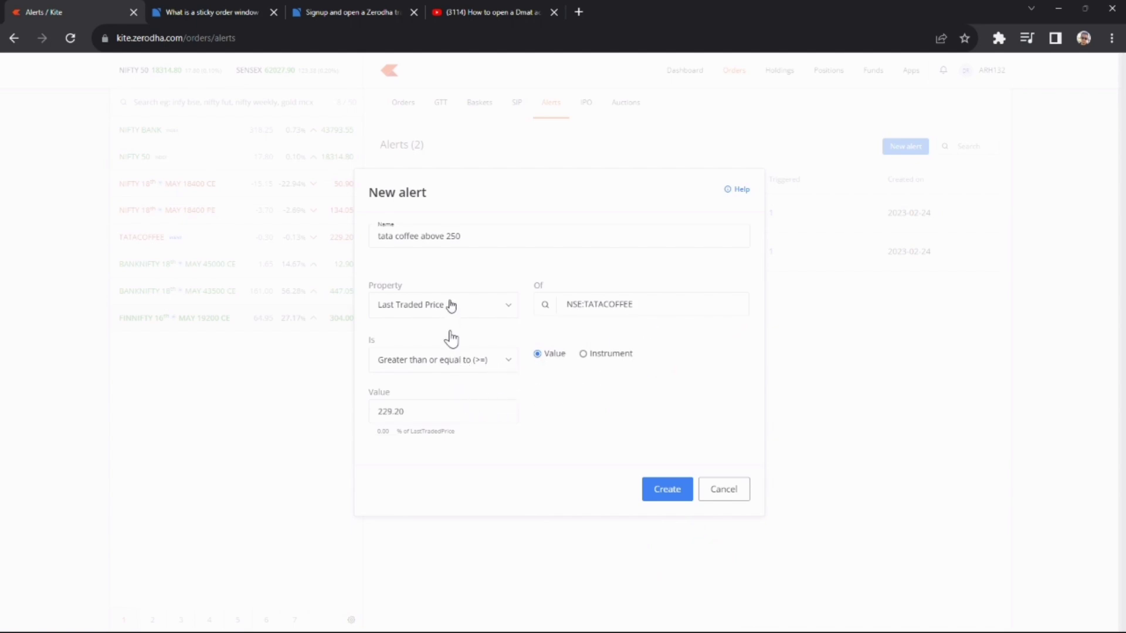
- Make the alert trigger when the price is greater than or equal to a value of 250, and create it
click(451, 370)
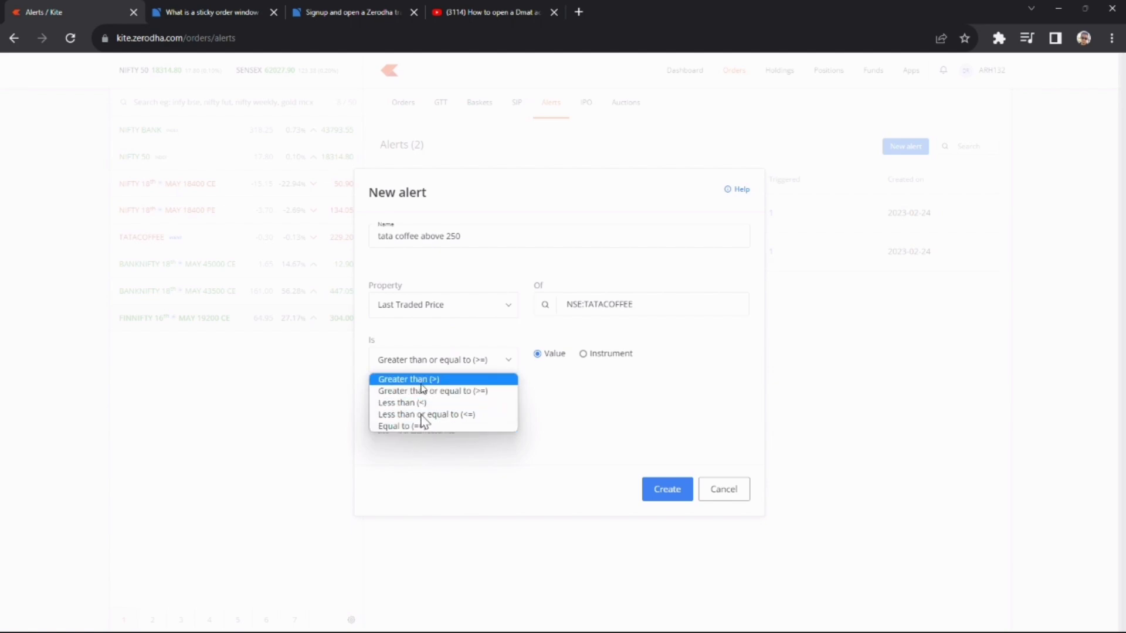
click(457, 363)
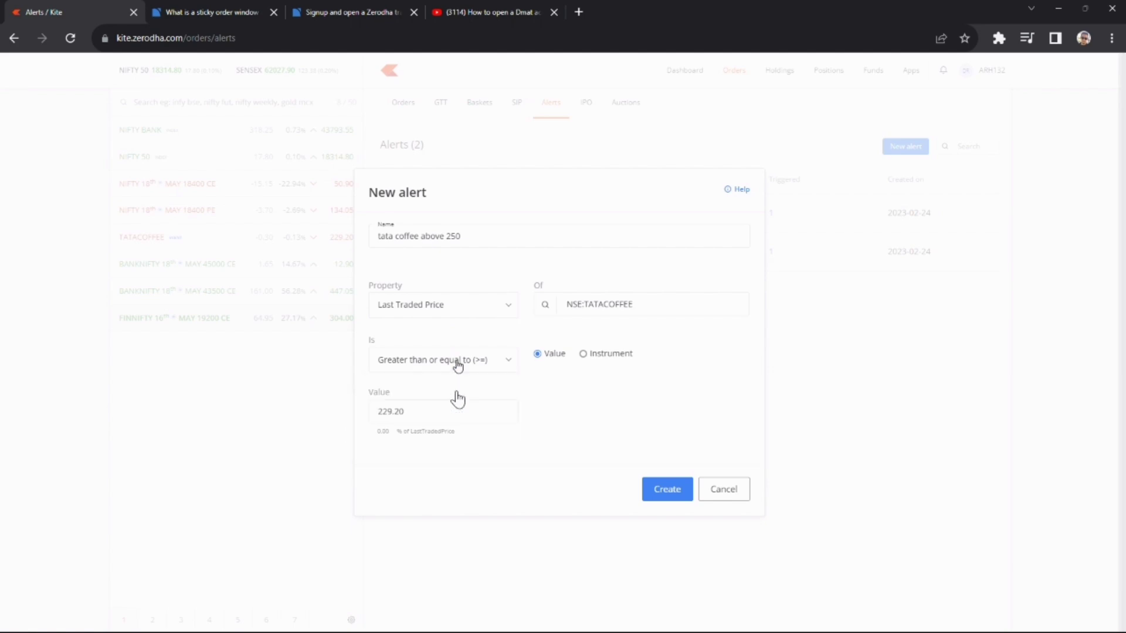
click(583, 355)
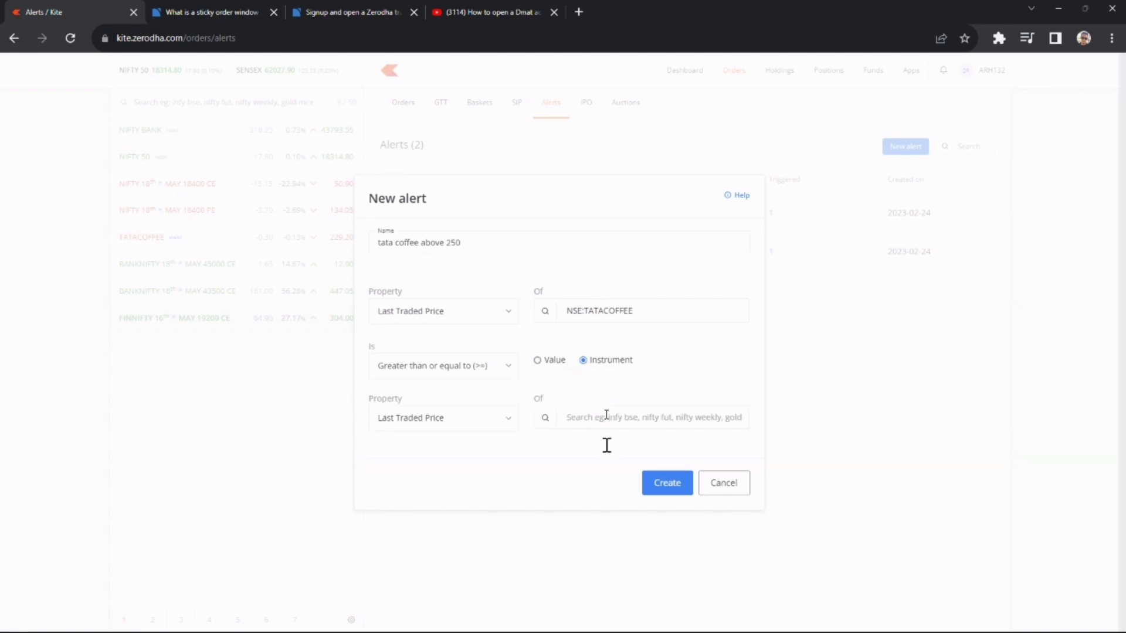
click(537, 360)
drag(452, 414, 361, 417)
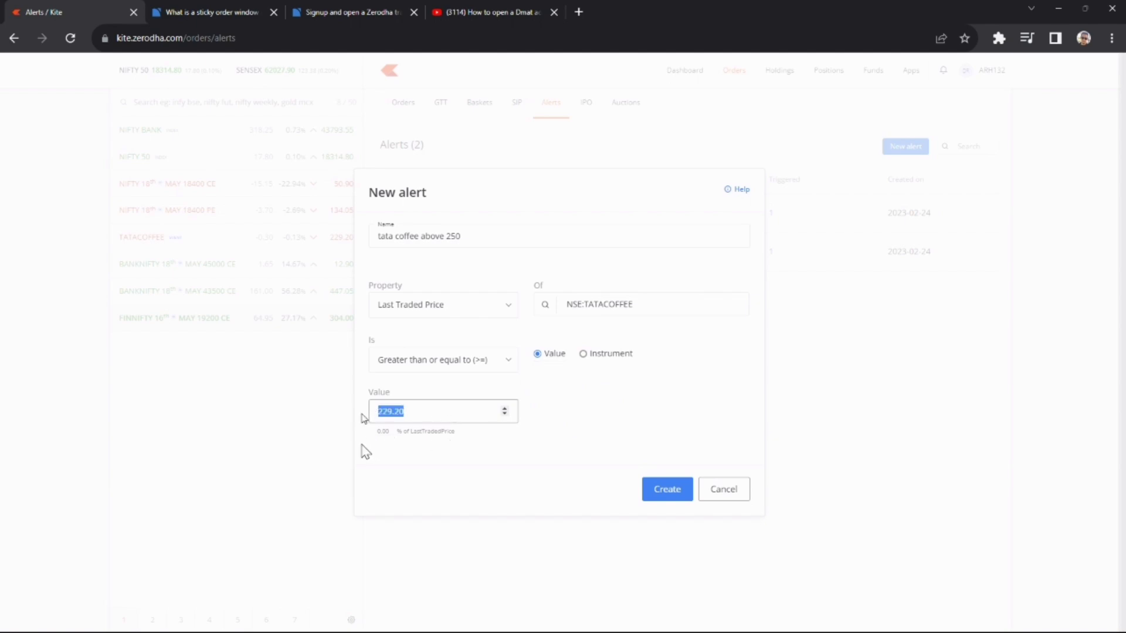
text(250)
click(655, 490)
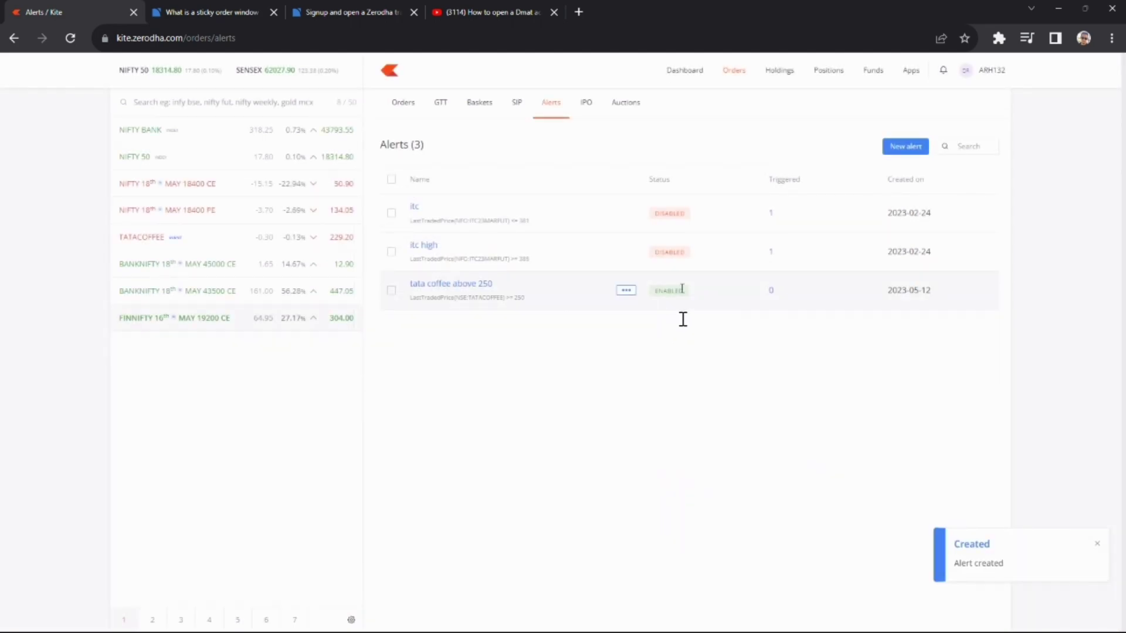
- Review the status, trigger conditions and creation dates of the TATACOFFEE and ITC alerts
drag(689, 292, 656, 293)
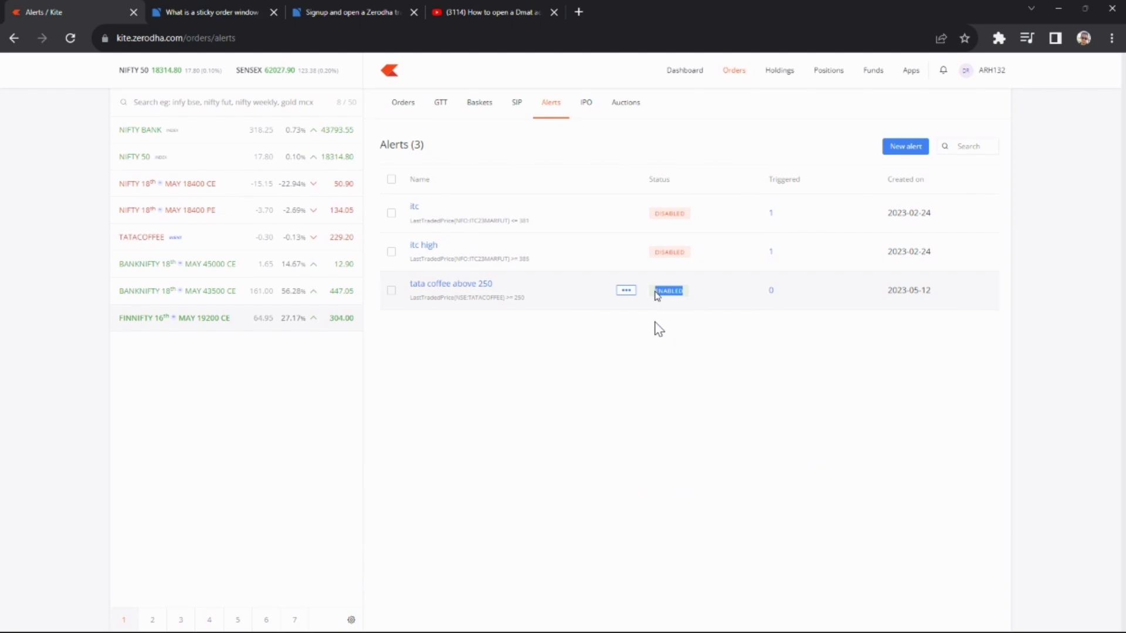
click(713, 422)
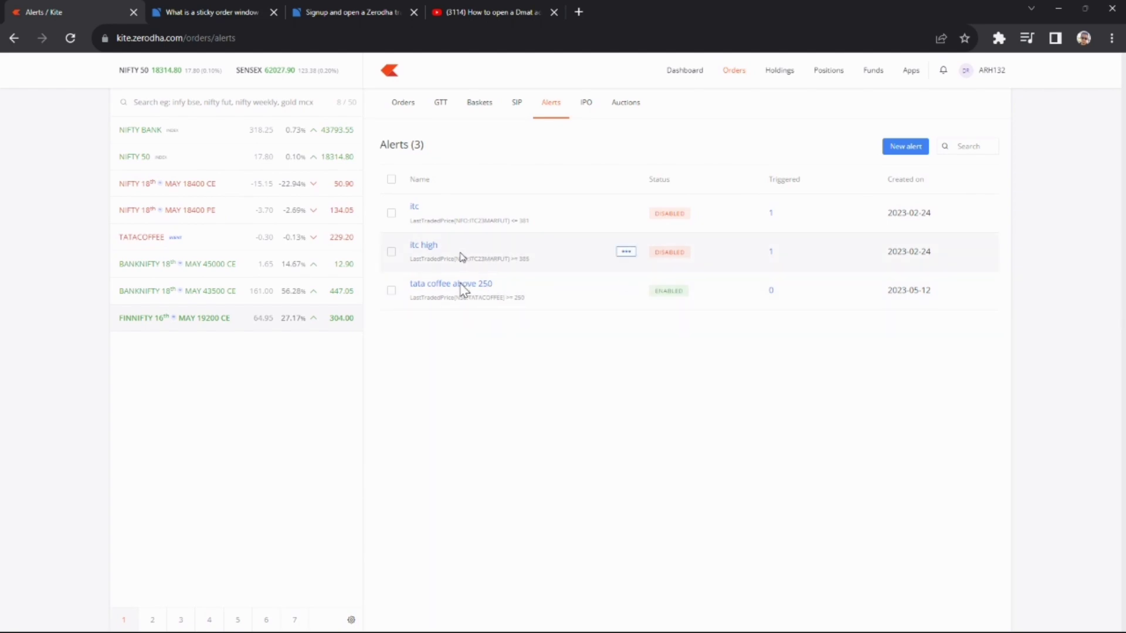
double_click(522, 258)
double_click(523, 220)
click(569, 424)
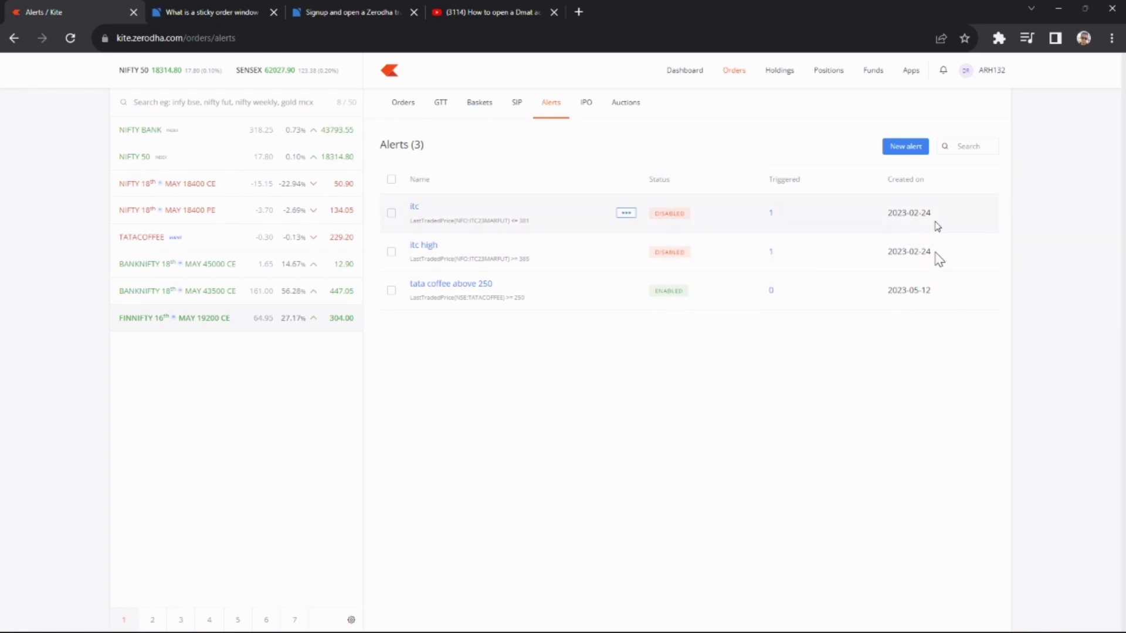
drag(938, 214, 874, 211)
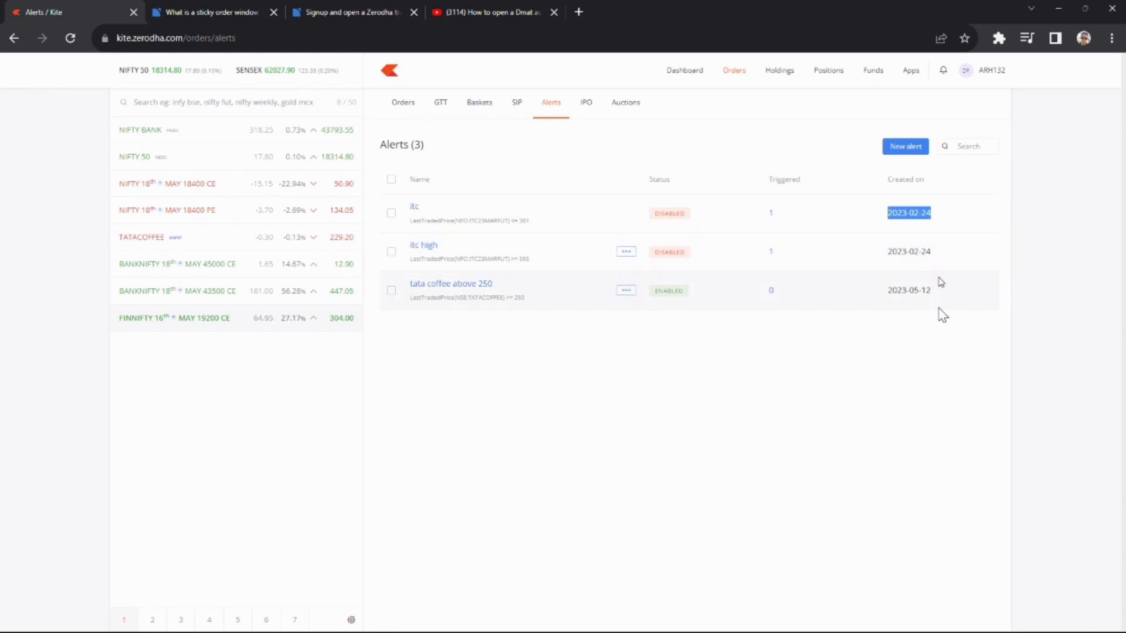
drag(938, 309, 887, 292)
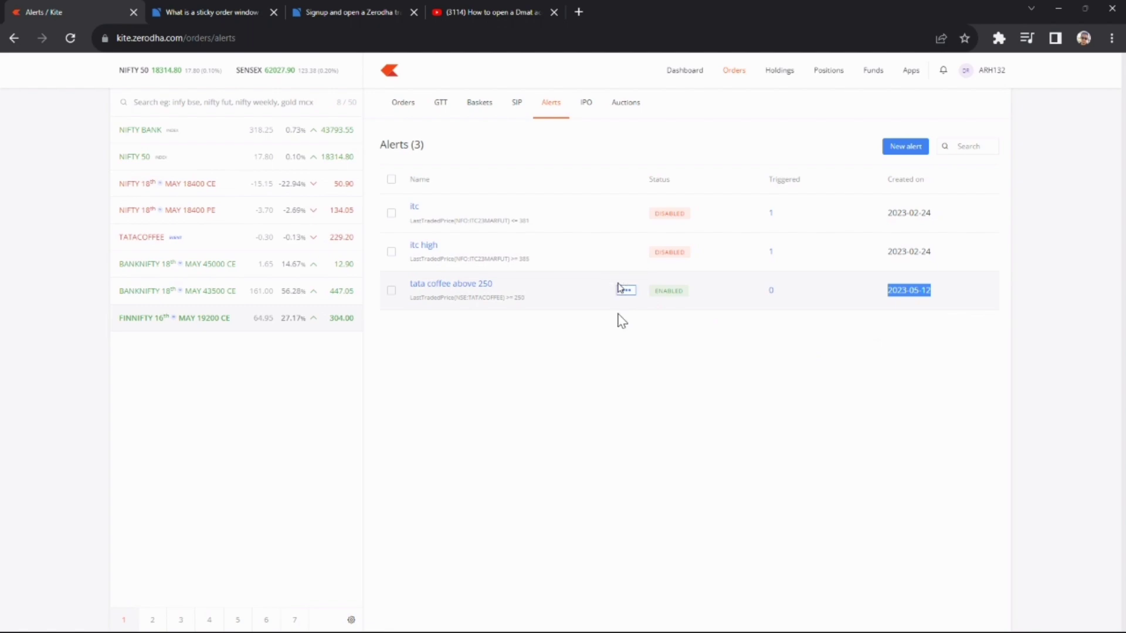
- Open a GTT order form for FINNIFTY 16th MAY 19200 CE and compare the Single and OCO trigger types
click(448, 115)
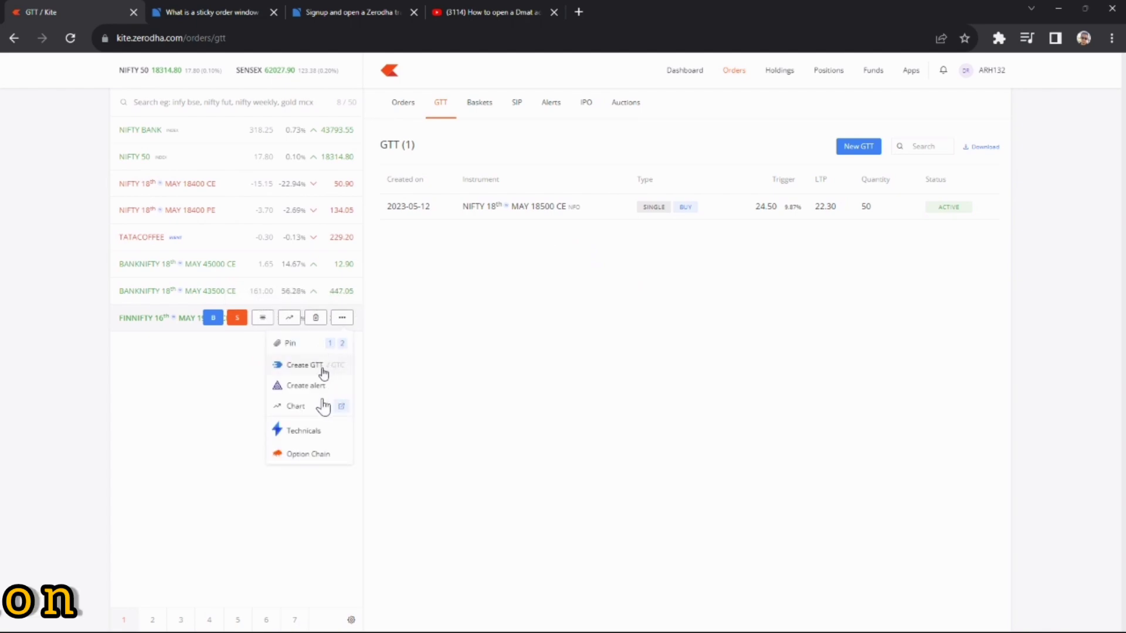
click(323, 369)
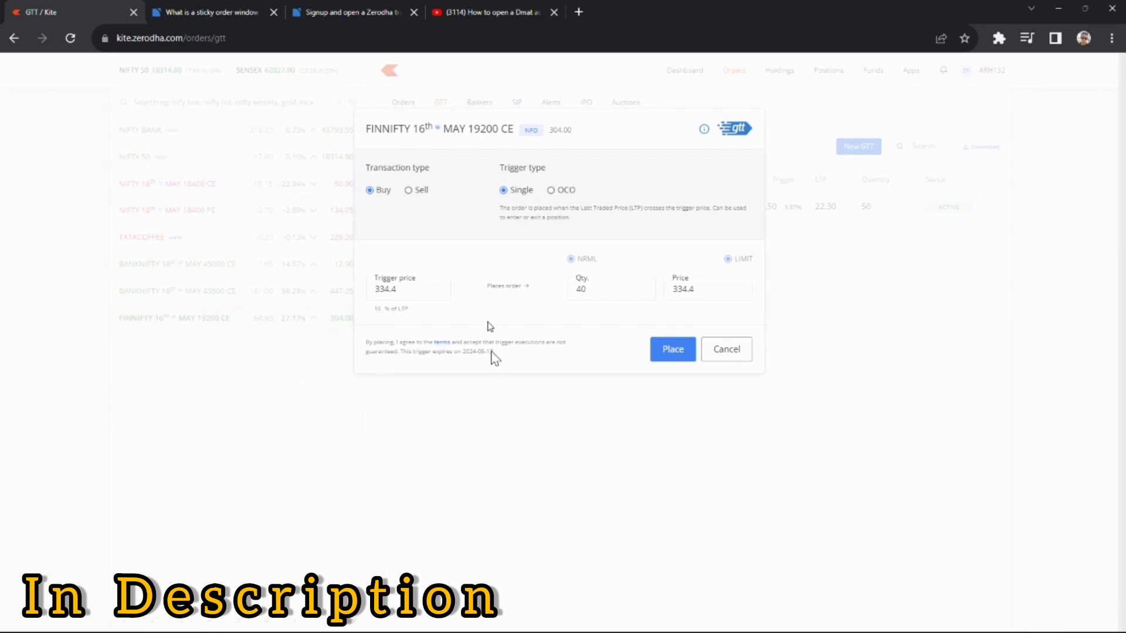
click(550, 191)
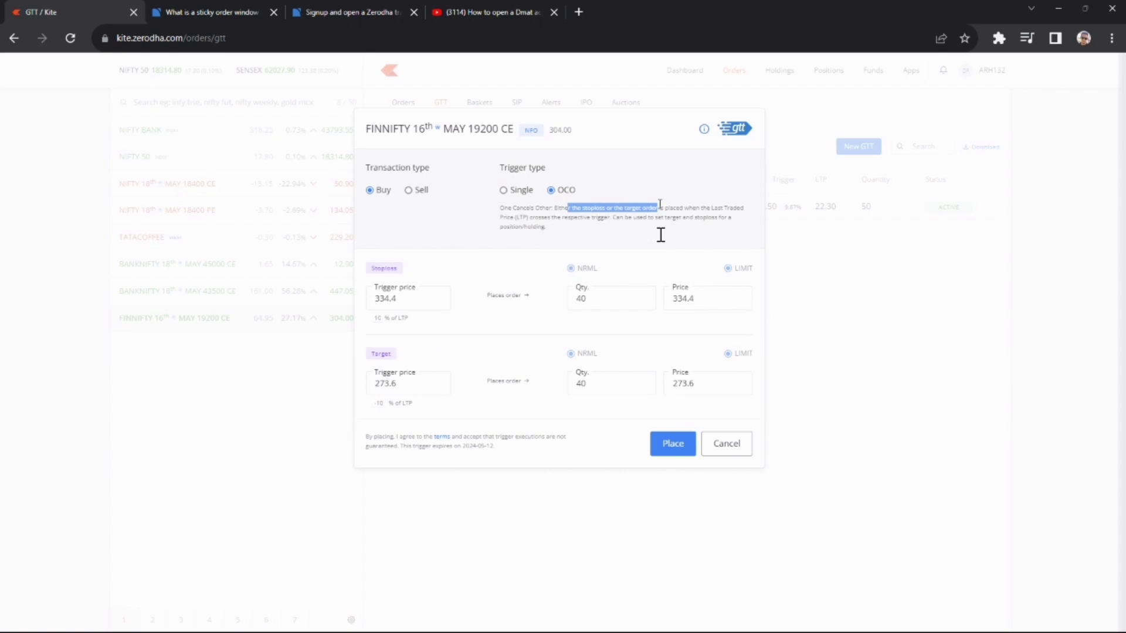
drag(704, 210, 743, 210)
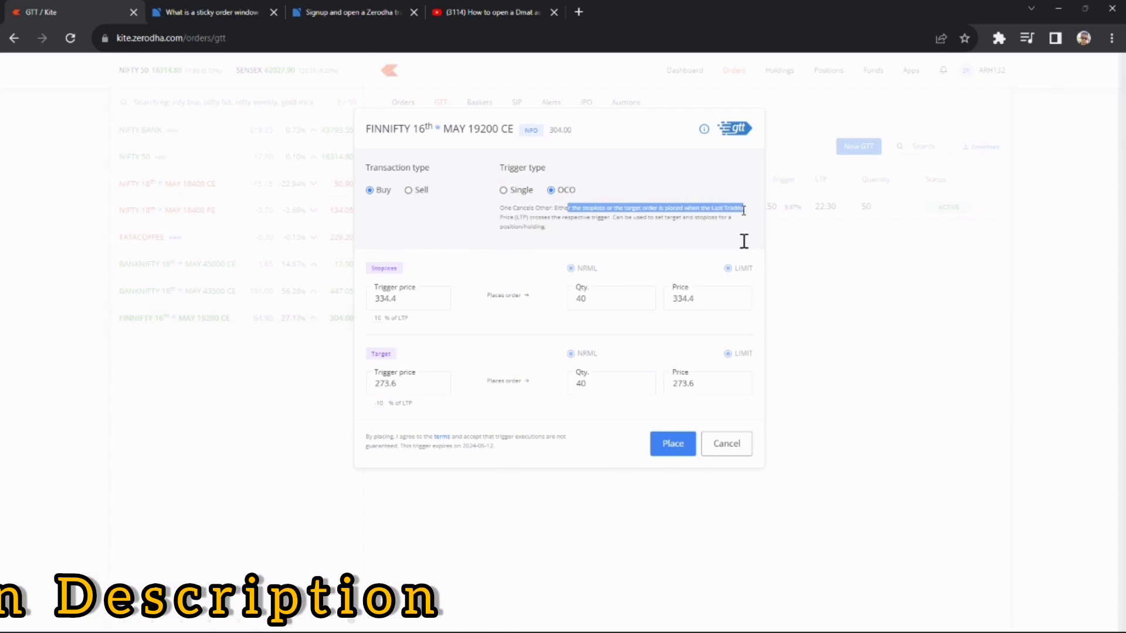
drag(534, 217, 729, 218)
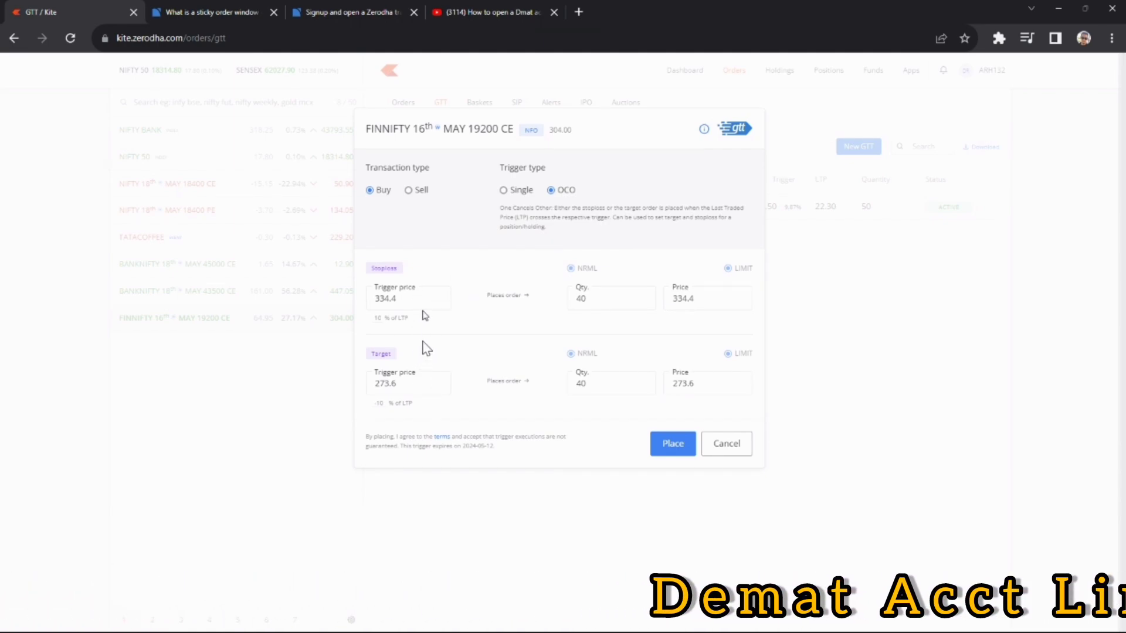
click(502, 191)
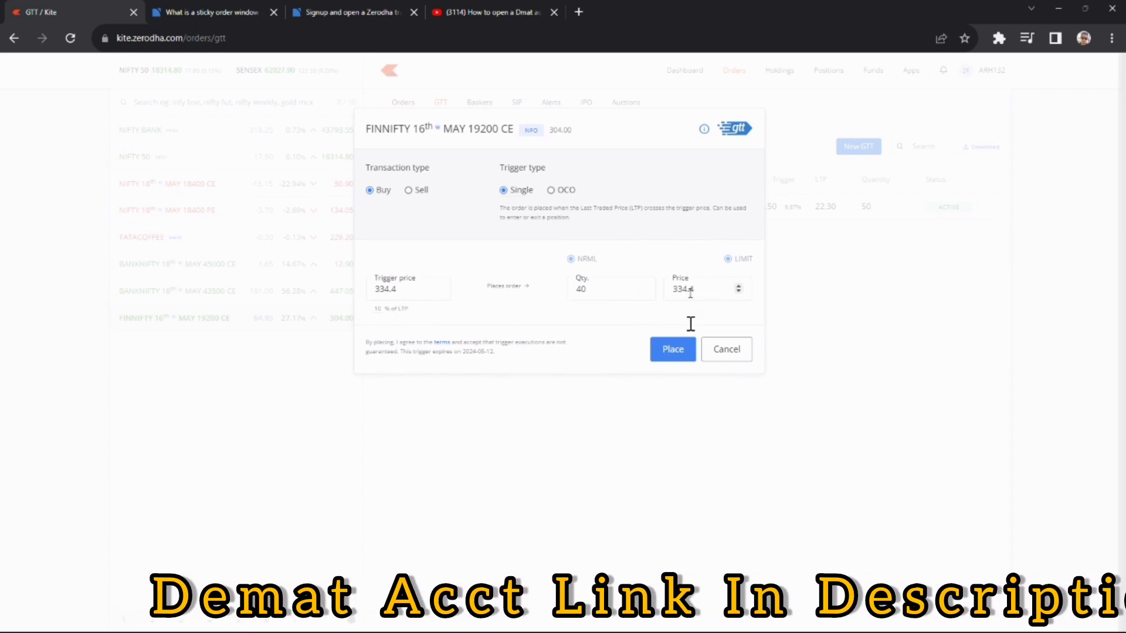
click(552, 191)
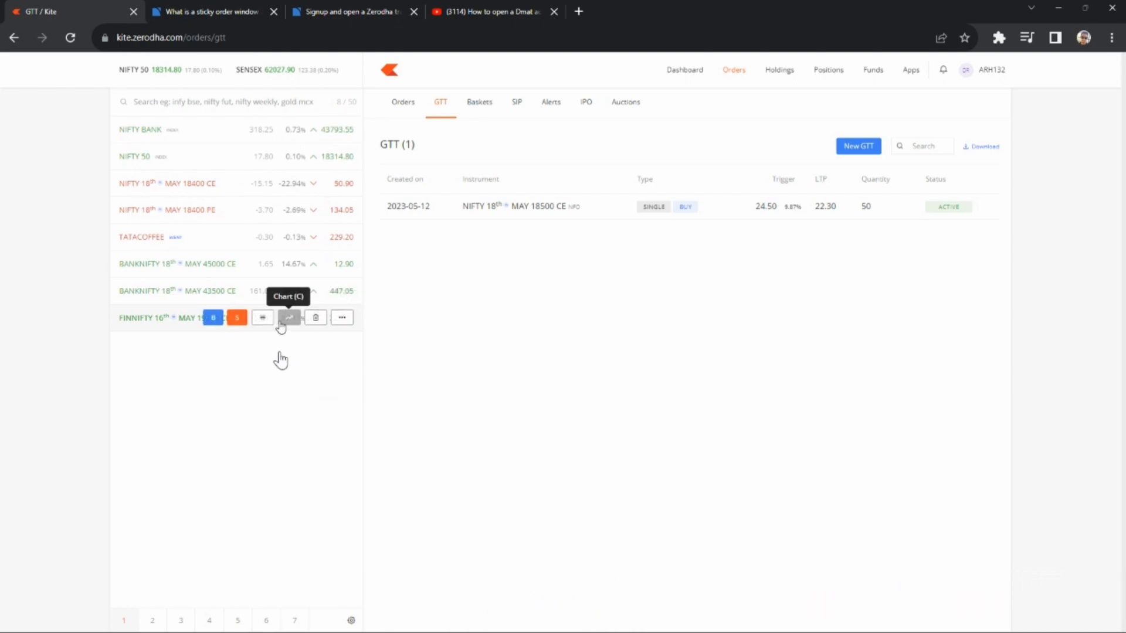
- Open the FINNIFTY 16th MAY 19200 CE chart as a popout in its own browser tab
click(337, 319)
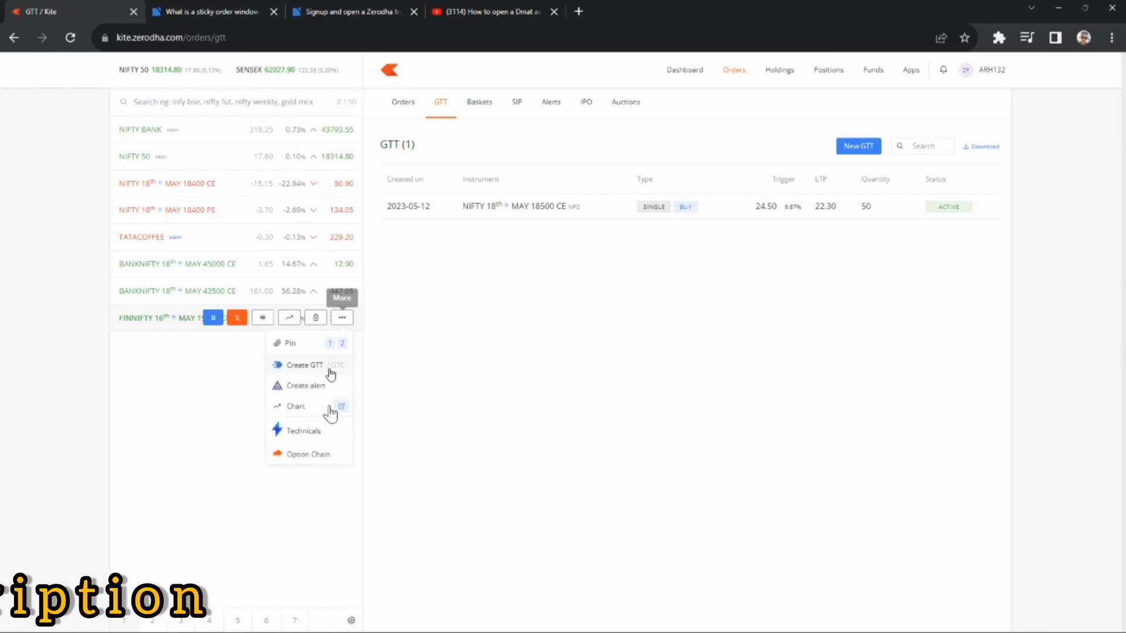
click(365, 409)
click(346, 320)
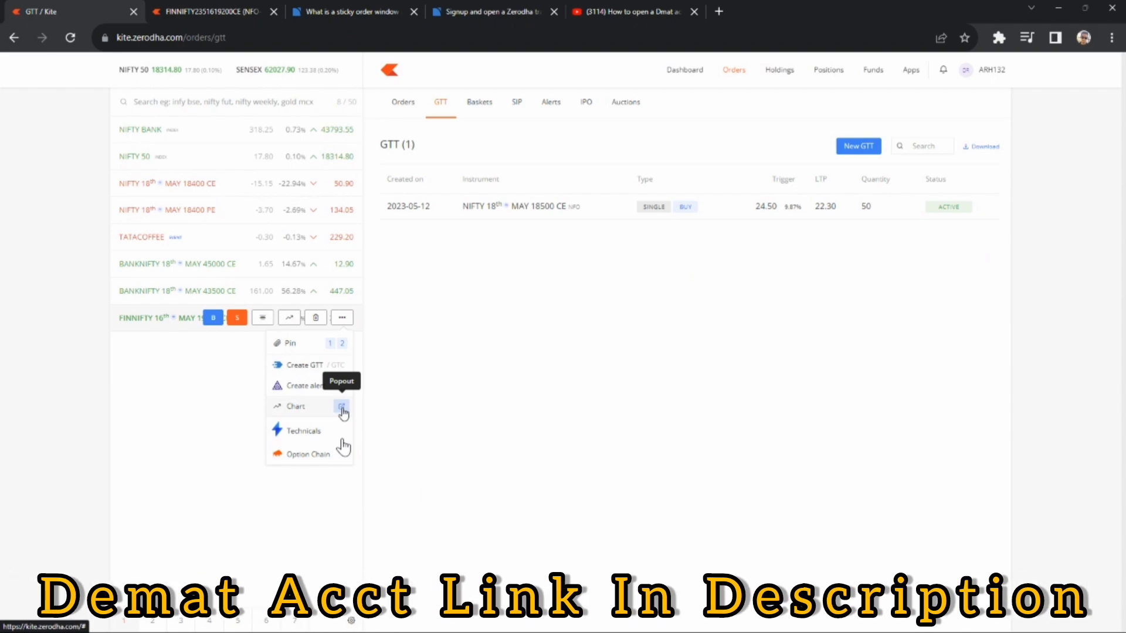
click(342, 407)
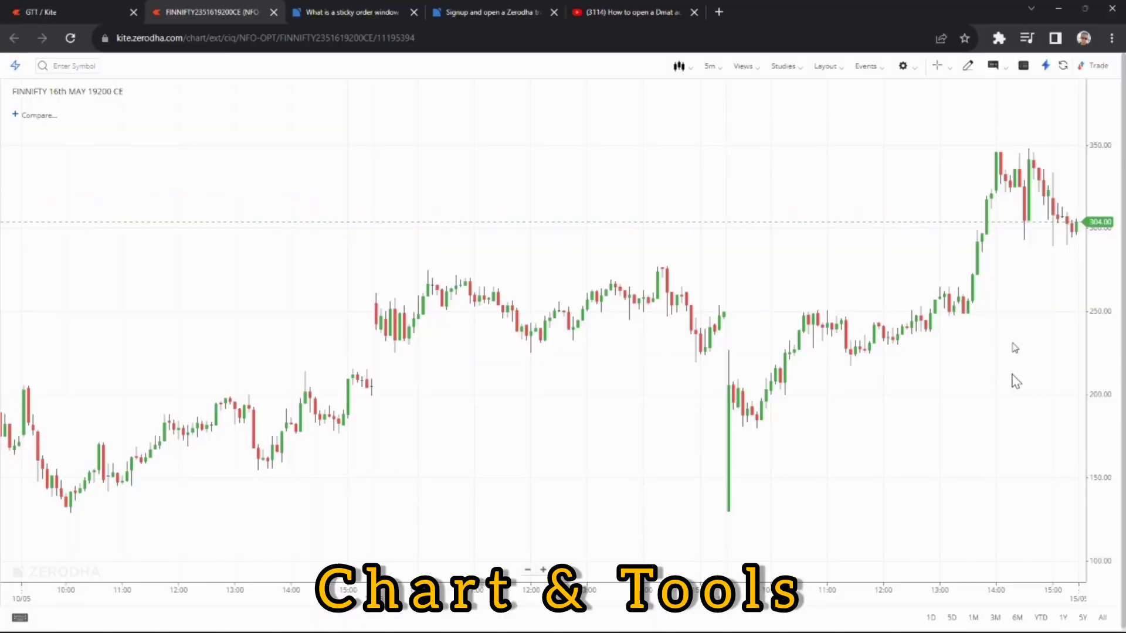
scroll(1016, 382, down, 3)
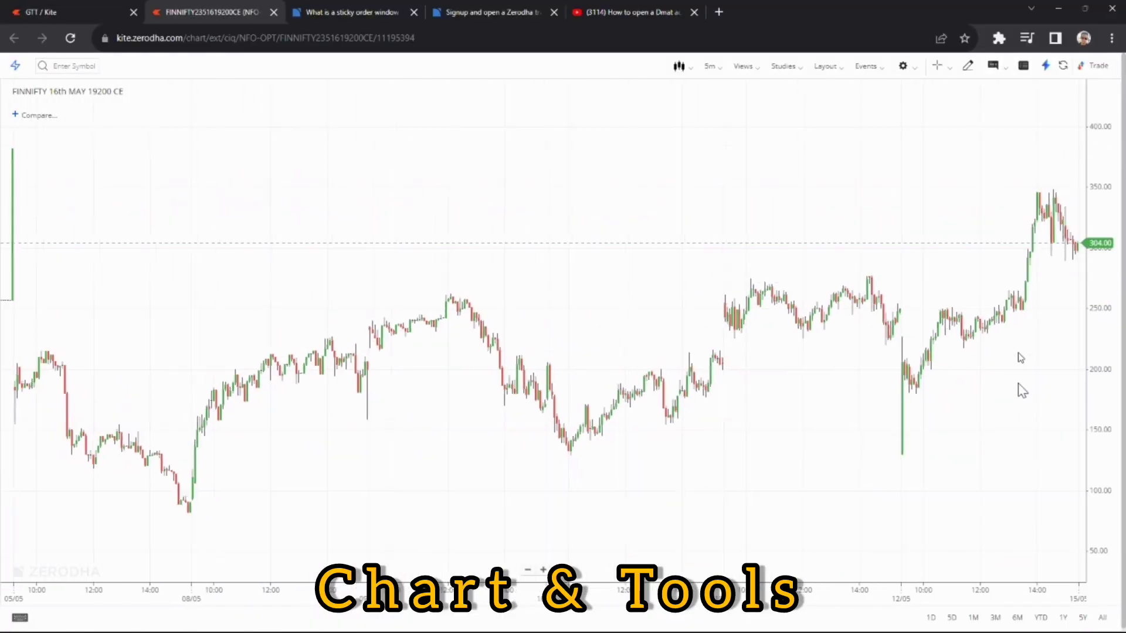
- Browse the list of available studies and add the VWAP study to the FINNIFTY 16th MAY 19200 CE chart
click(786, 66)
scroll(819, 218, down, 5)
scroll(819, 218, down, 15)
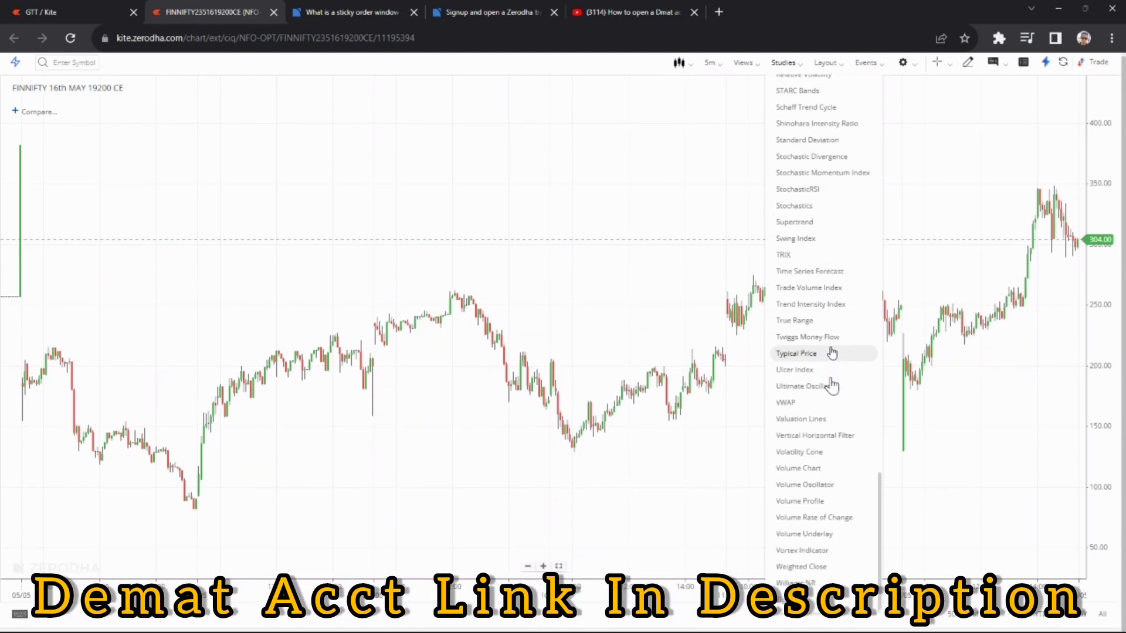
scroll(831, 394, up, 20)
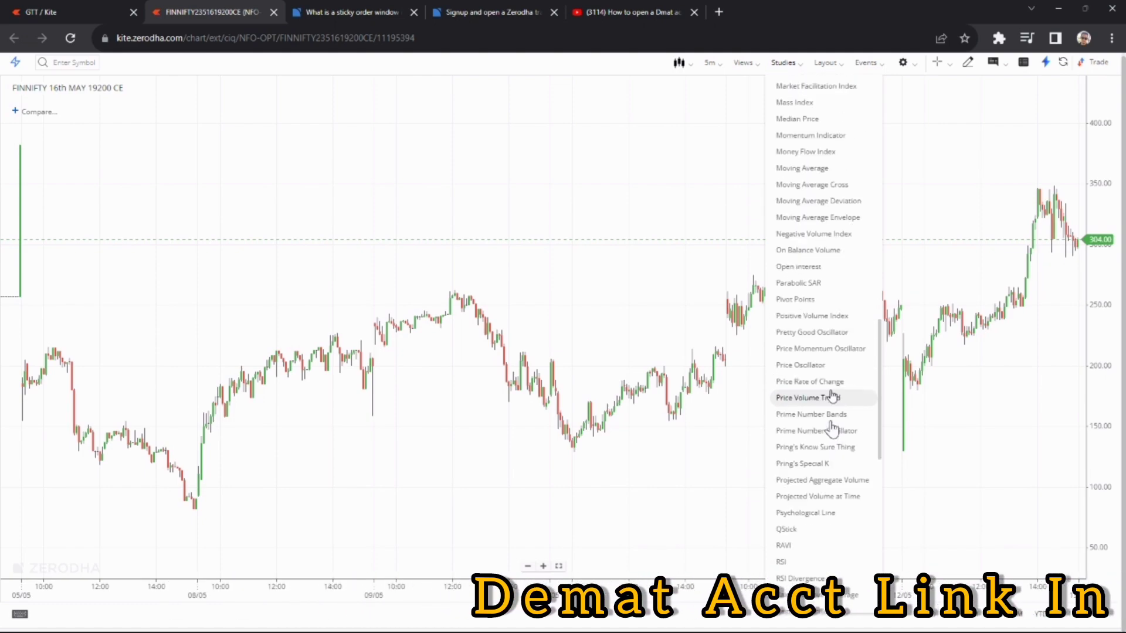
scroll(831, 394, up, 10)
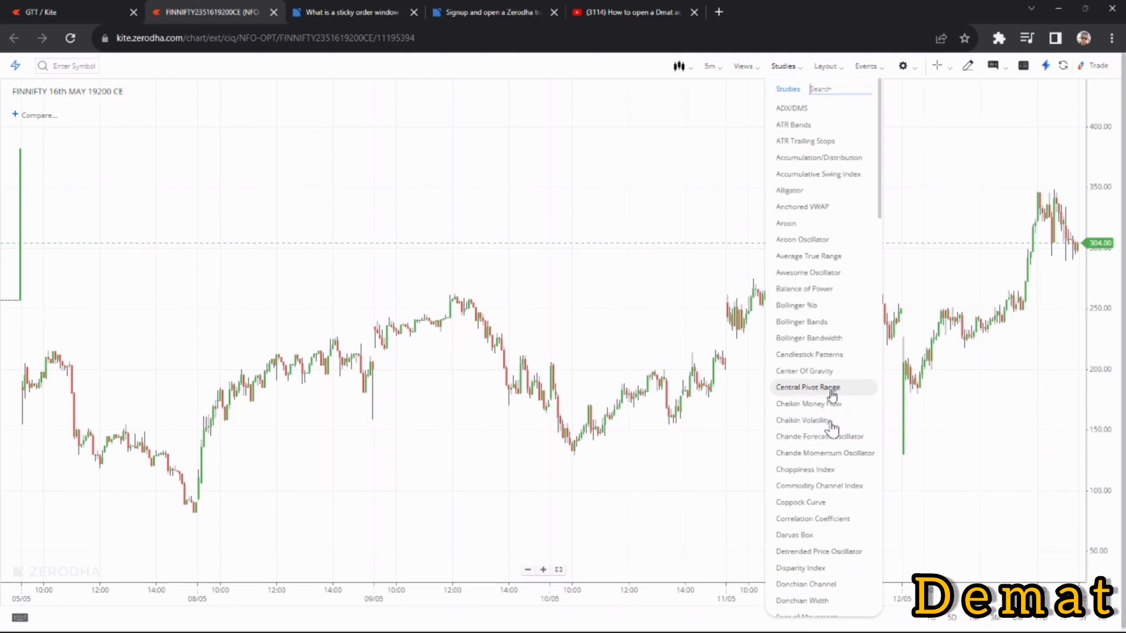
scroll(847, 321, down, 20)
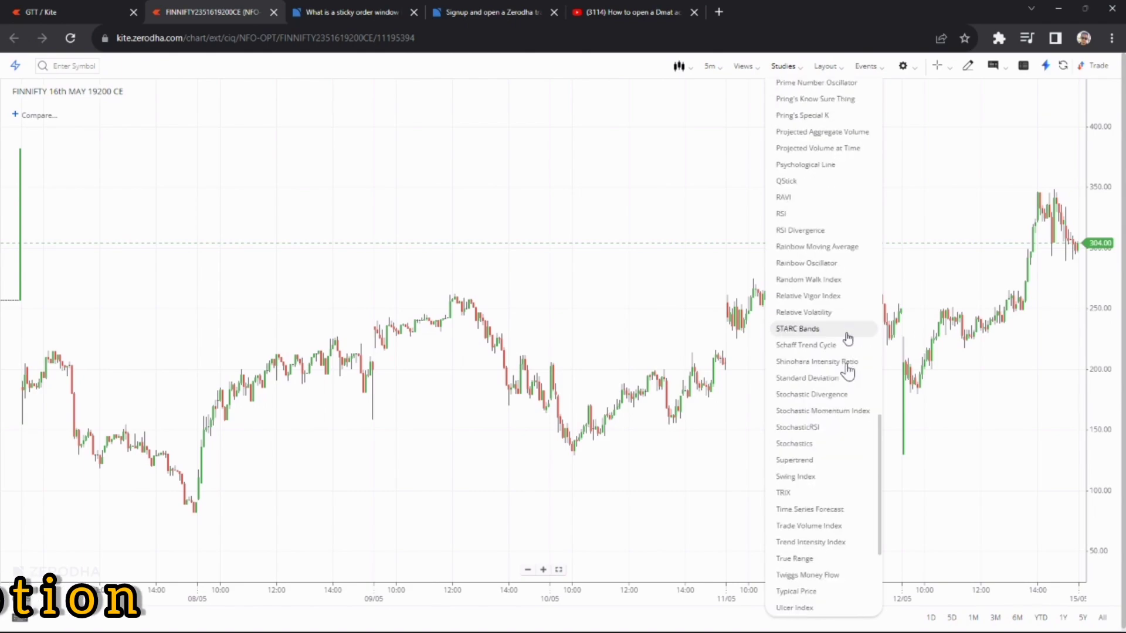
scroll(847, 339, down, 5)
click(812, 403)
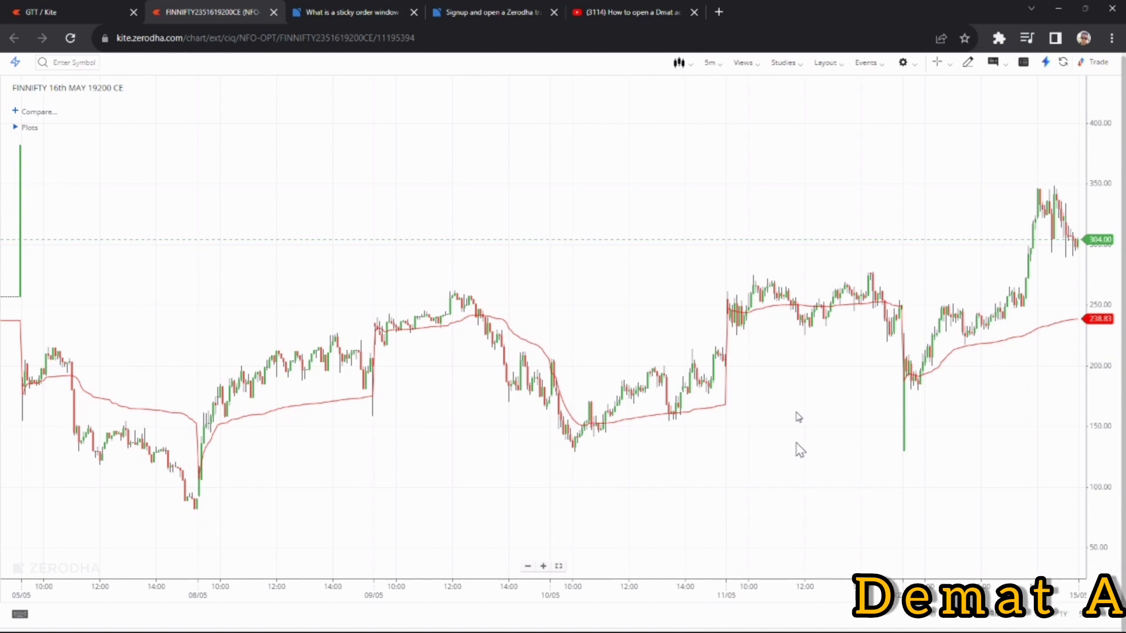
- Add the Aroon and ATR Bands studies to the chart
scroll(799, 450, up, 3)
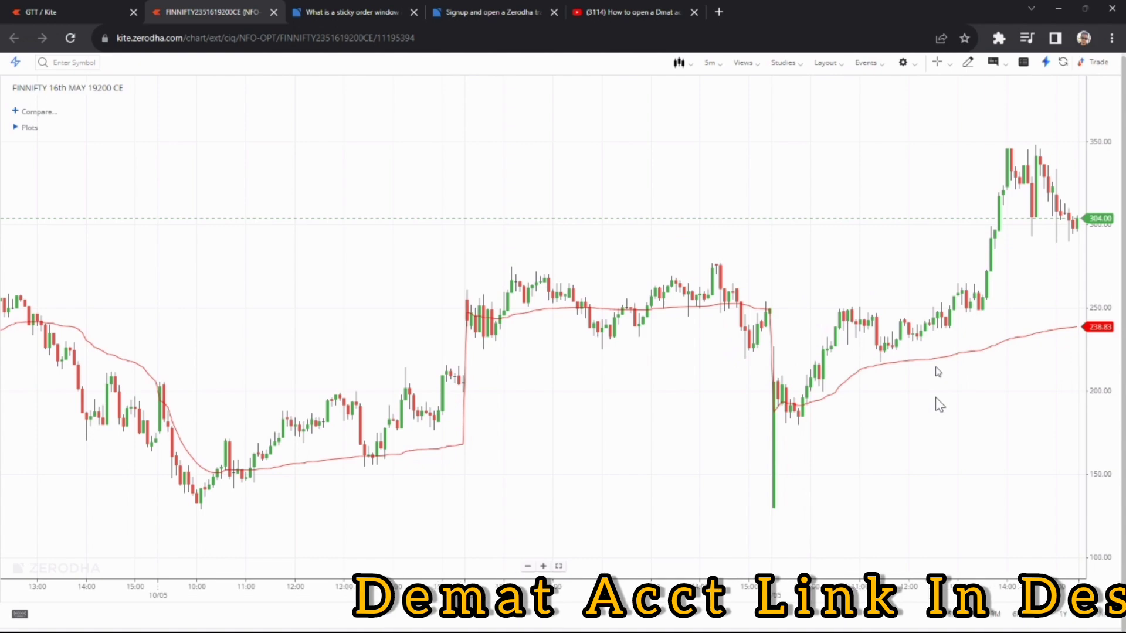
scroll(935, 396, down, 5)
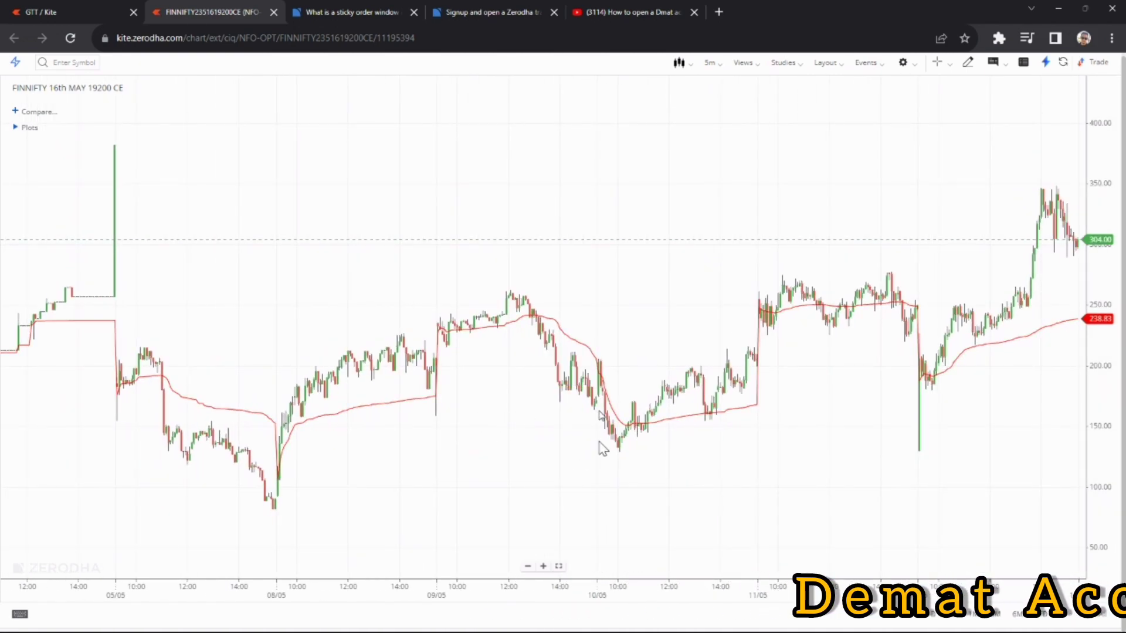
scroll(603, 449, up, 5)
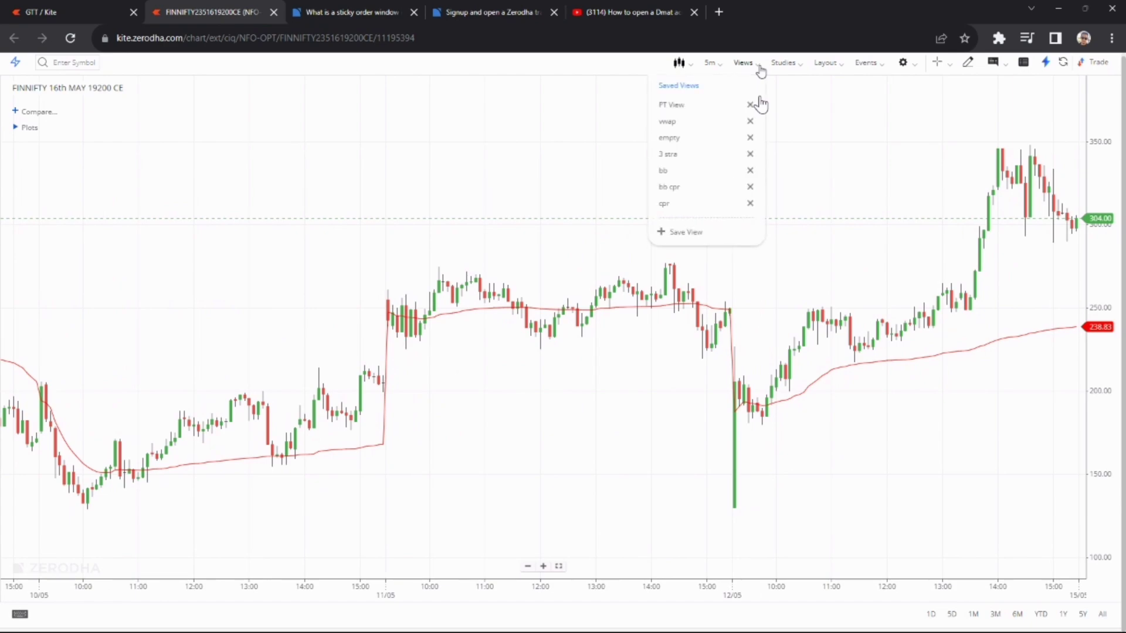
click(783, 62)
click(798, 287)
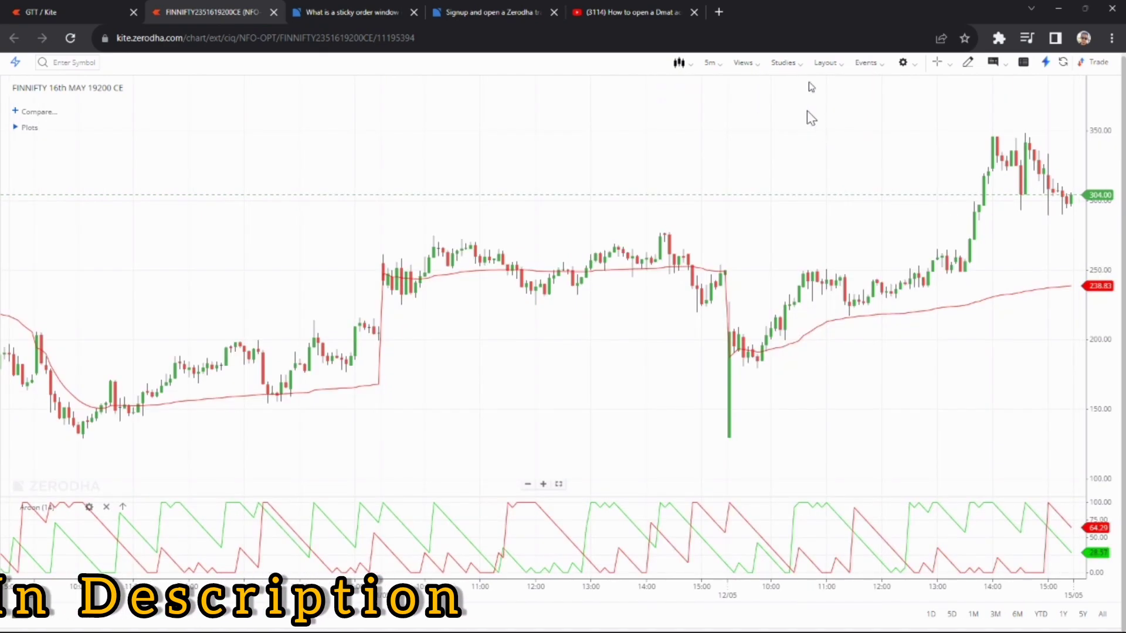
click(783, 62)
click(821, 205)
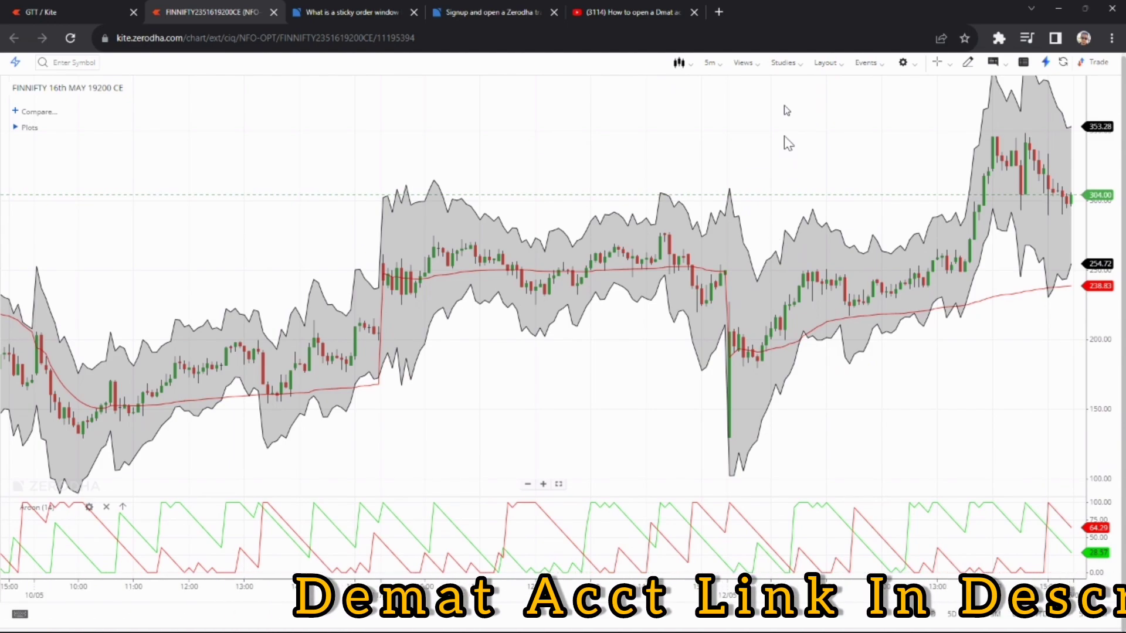
- Save the current chart setup as a view named 3
click(758, 73)
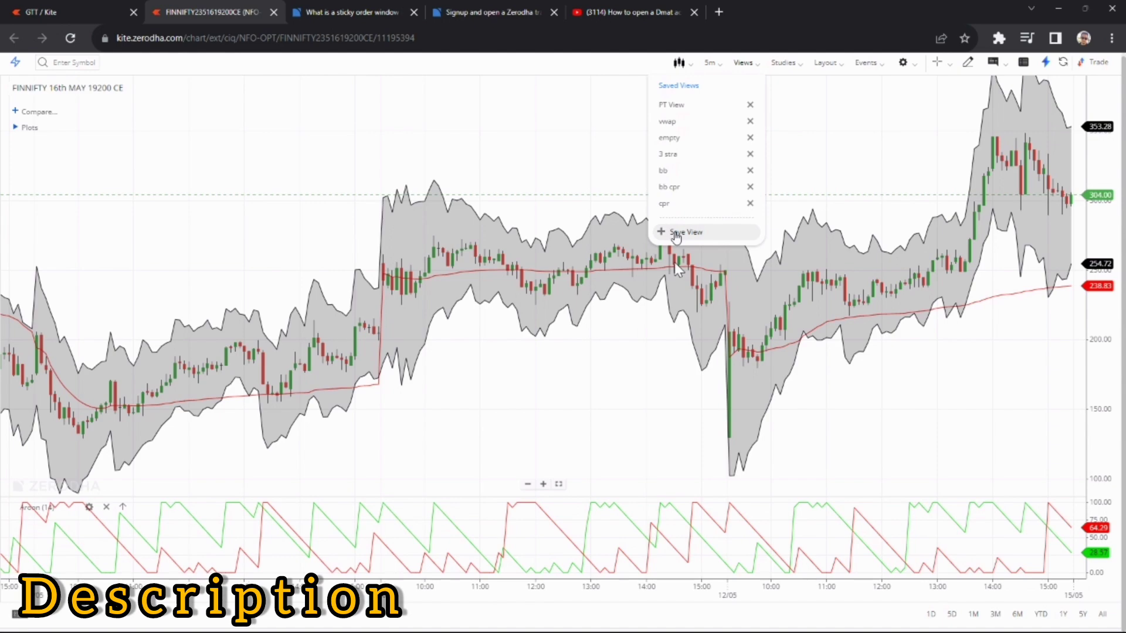
click(680, 232)
click(576, 247)
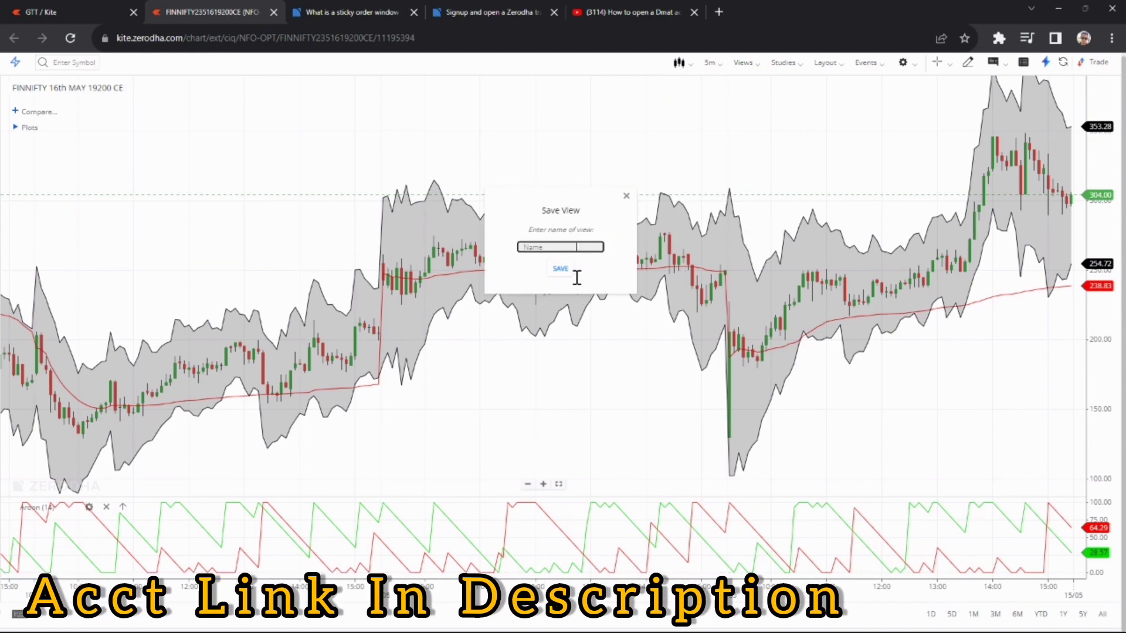
text(2)
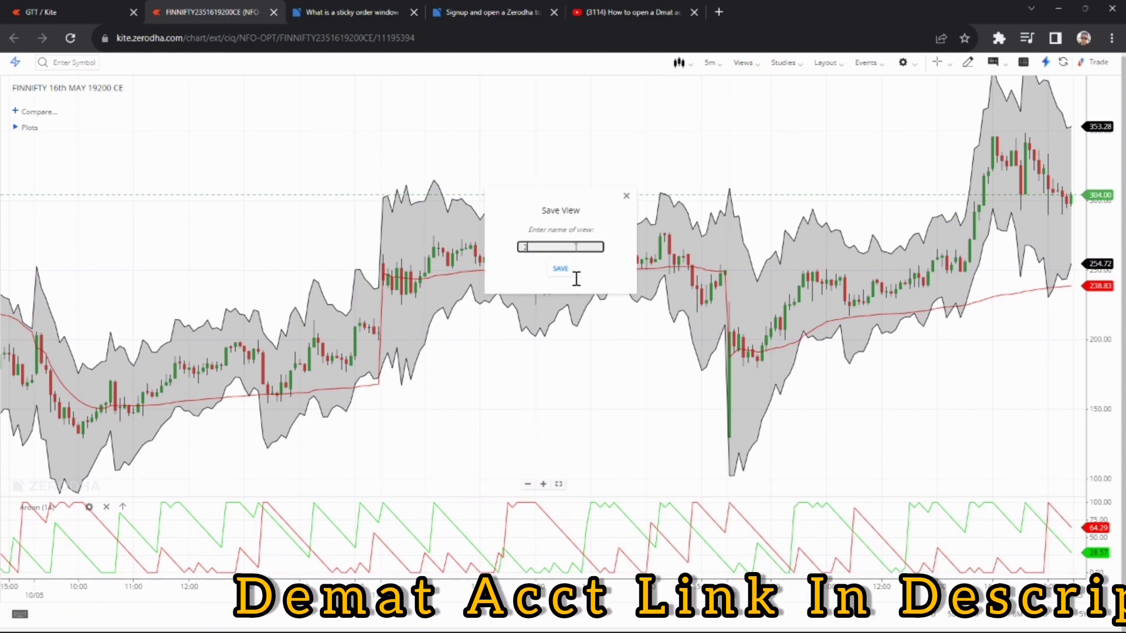
click(563, 268)
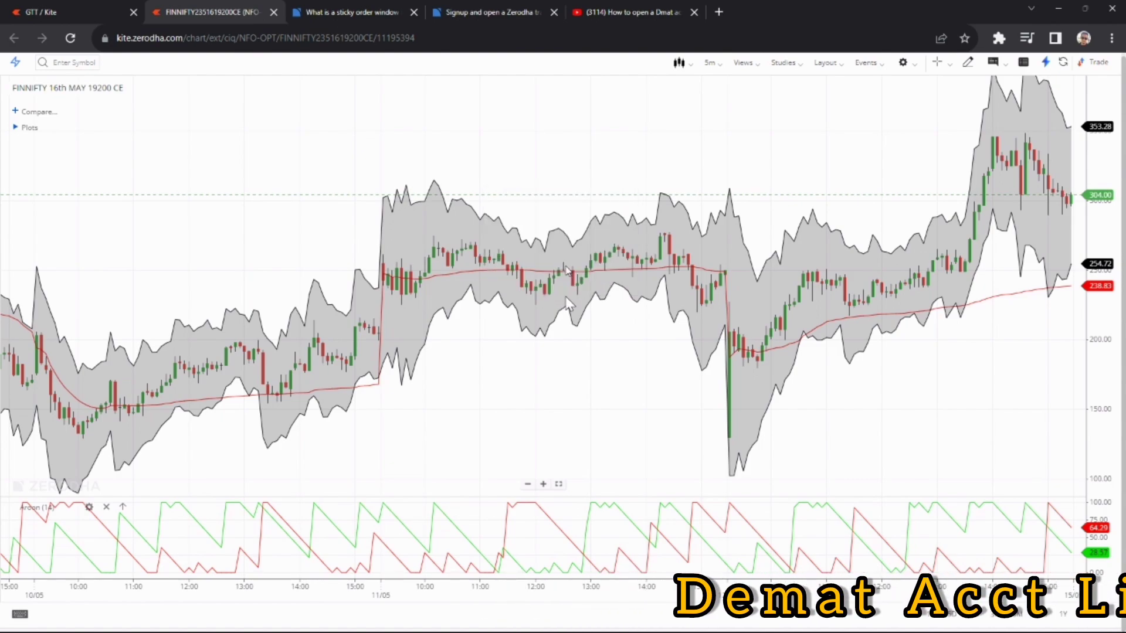
- Clear all studies from the chart and bring them back by applying the saved view 3
click(792, 65)
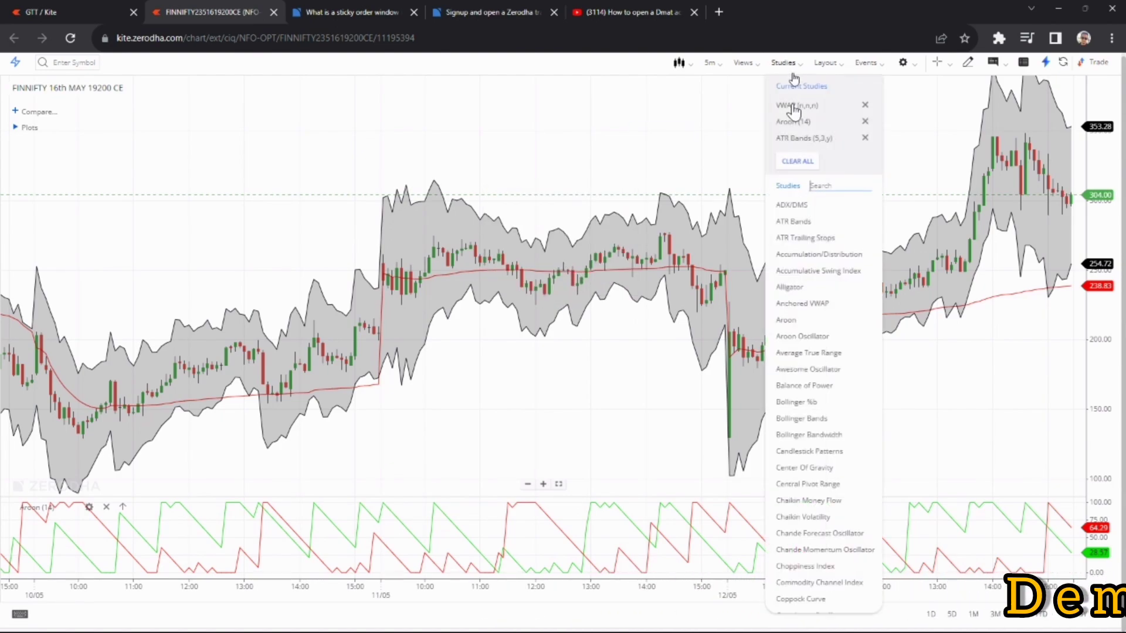
click(797, 162)
click(972, 377)
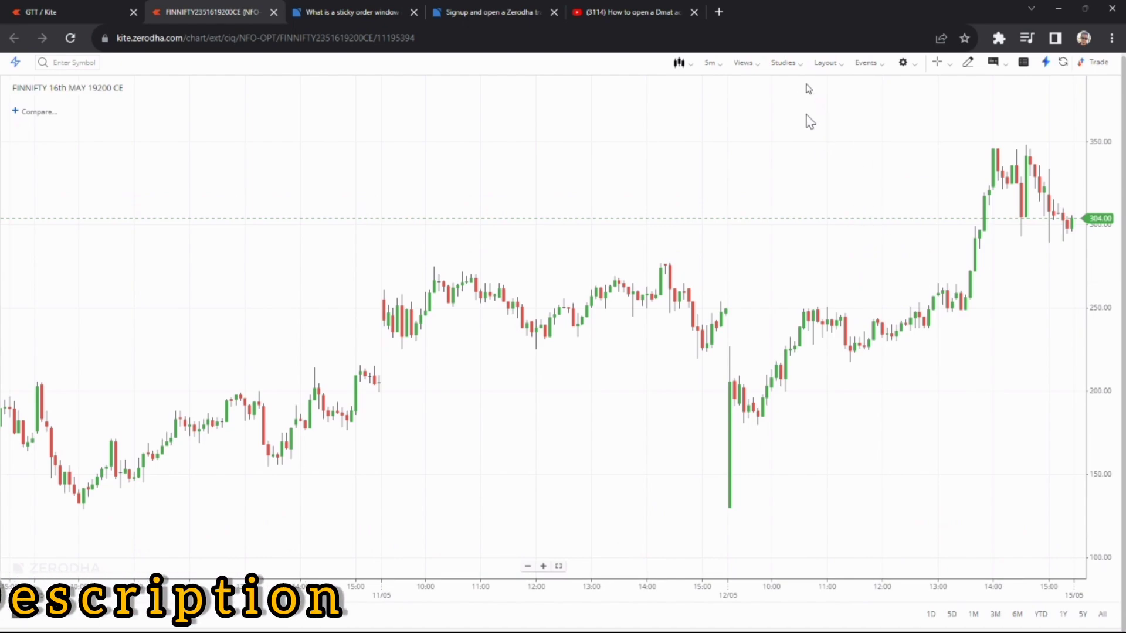
click(756, 65)
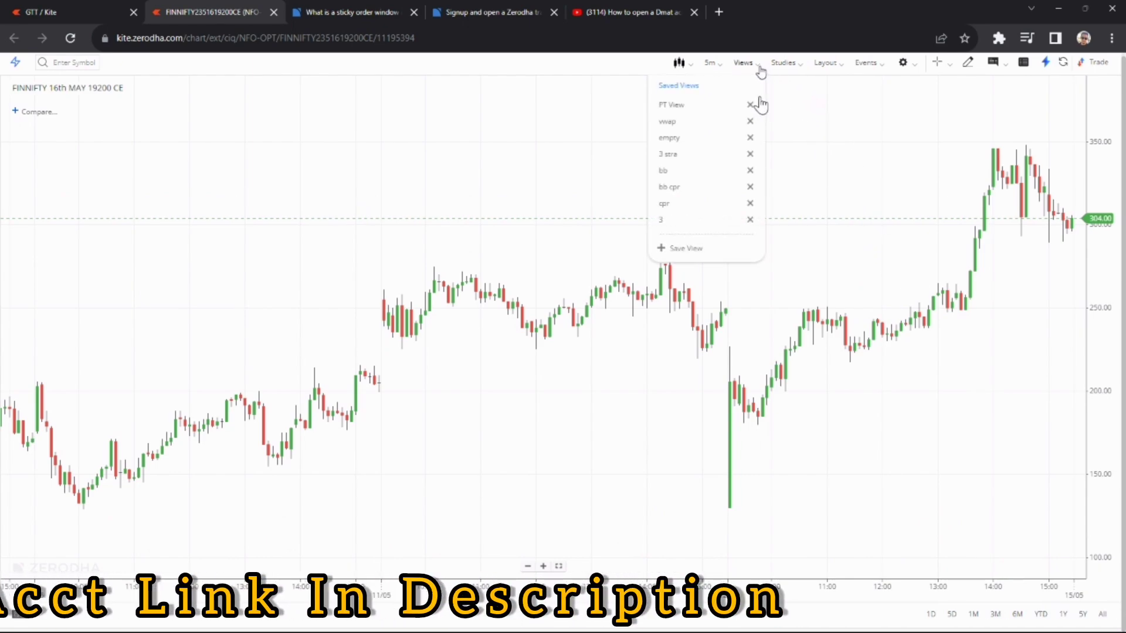
click(677, 219)
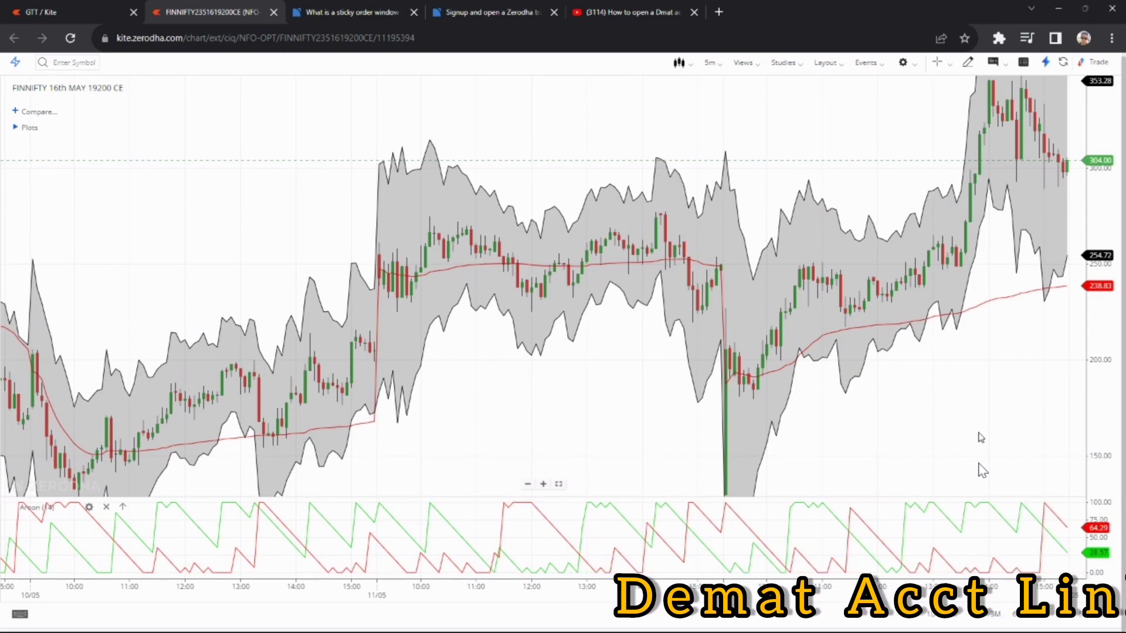
- Review the studies on the chart, the Aroon study's settings and the list of saved views
click(749, 65)
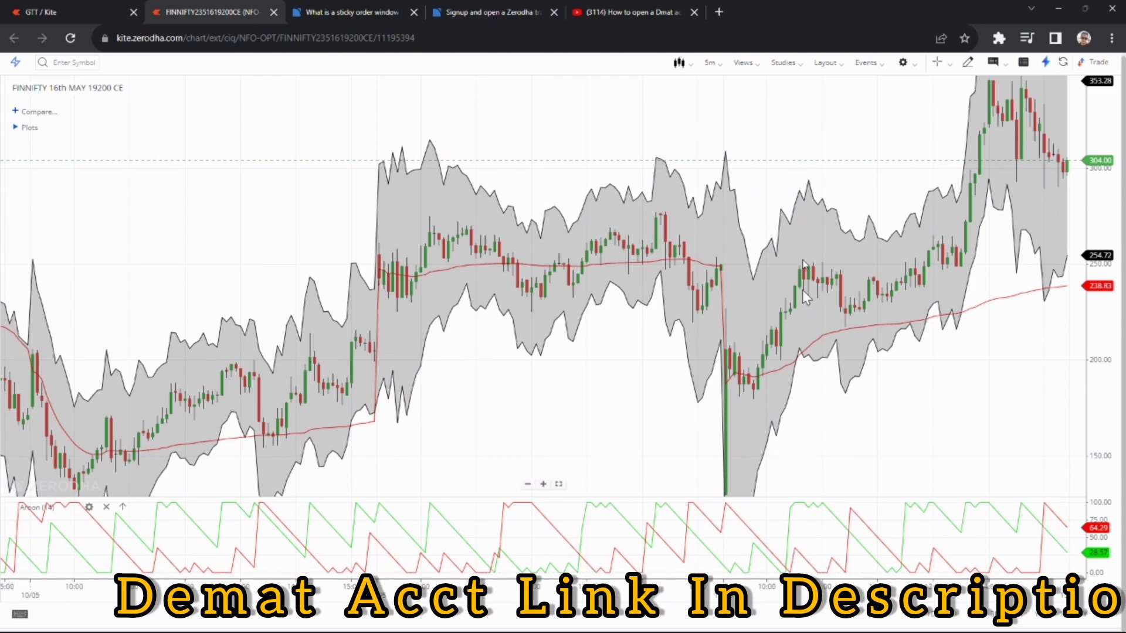
mouse_move(796, 64)
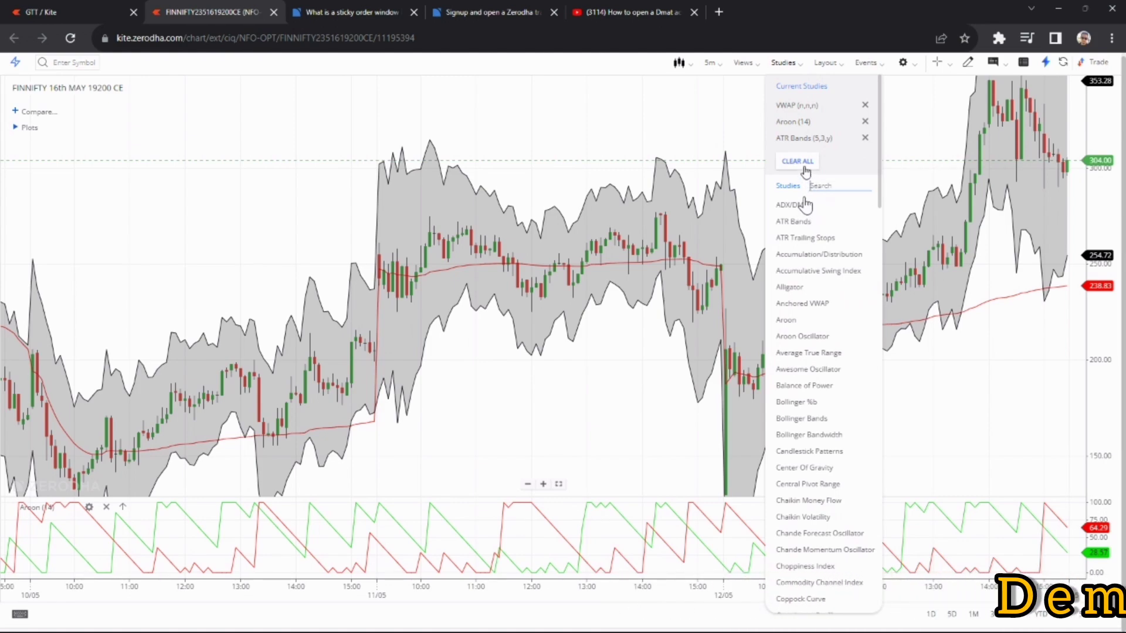
click(89, 507)
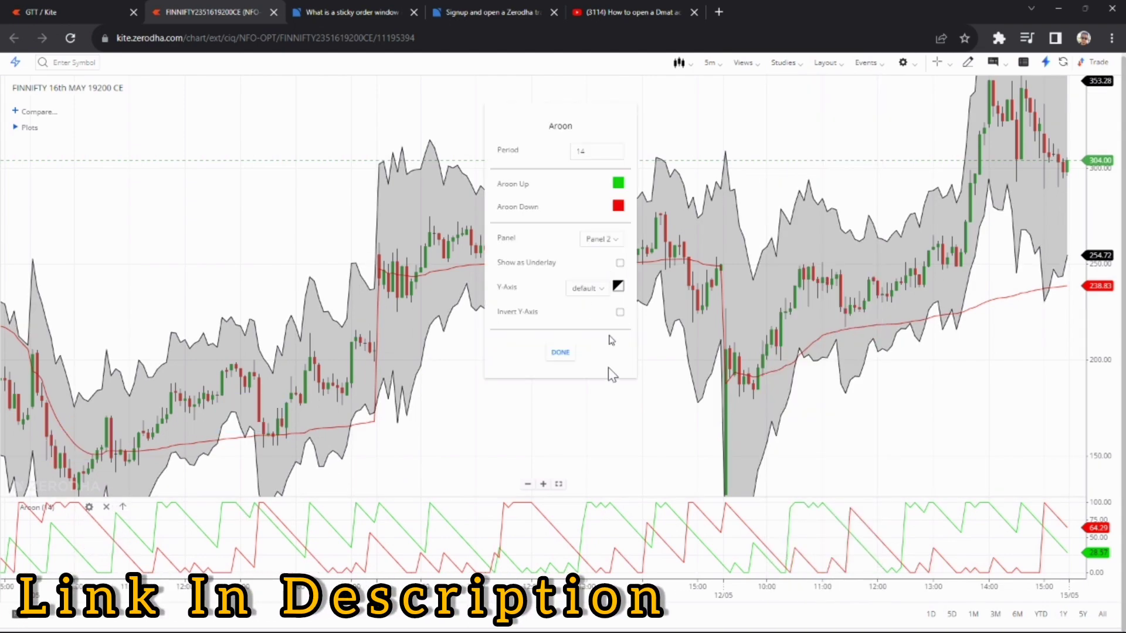
click(562, 355)
click(750, 66)
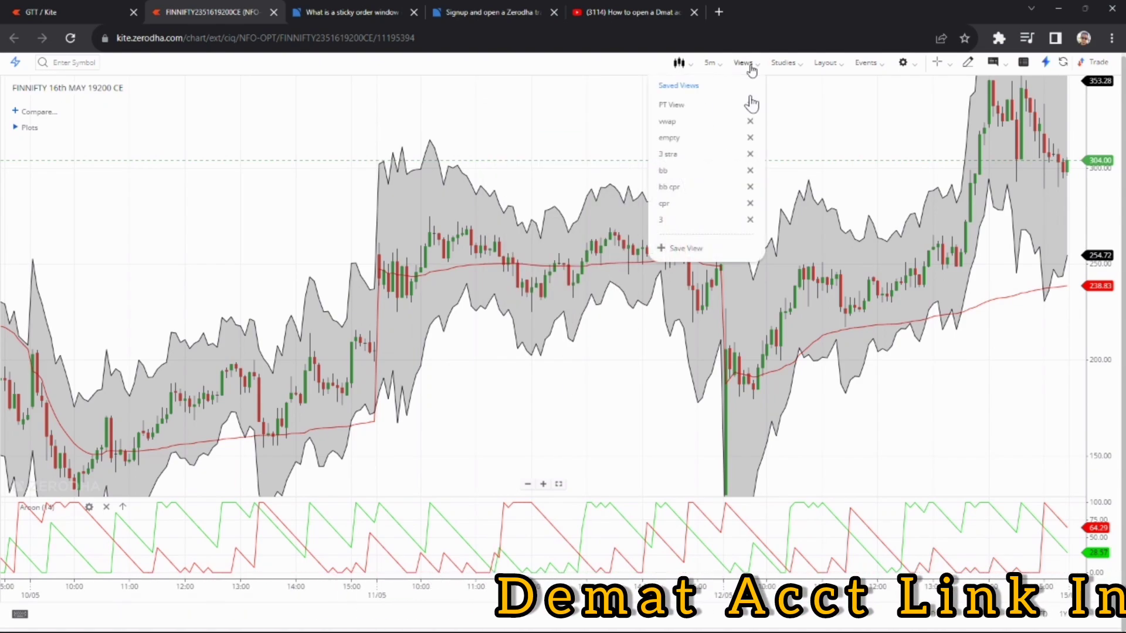
- Remove the VWAP study and show the heads-up display with the crosshair
click(790, 146)
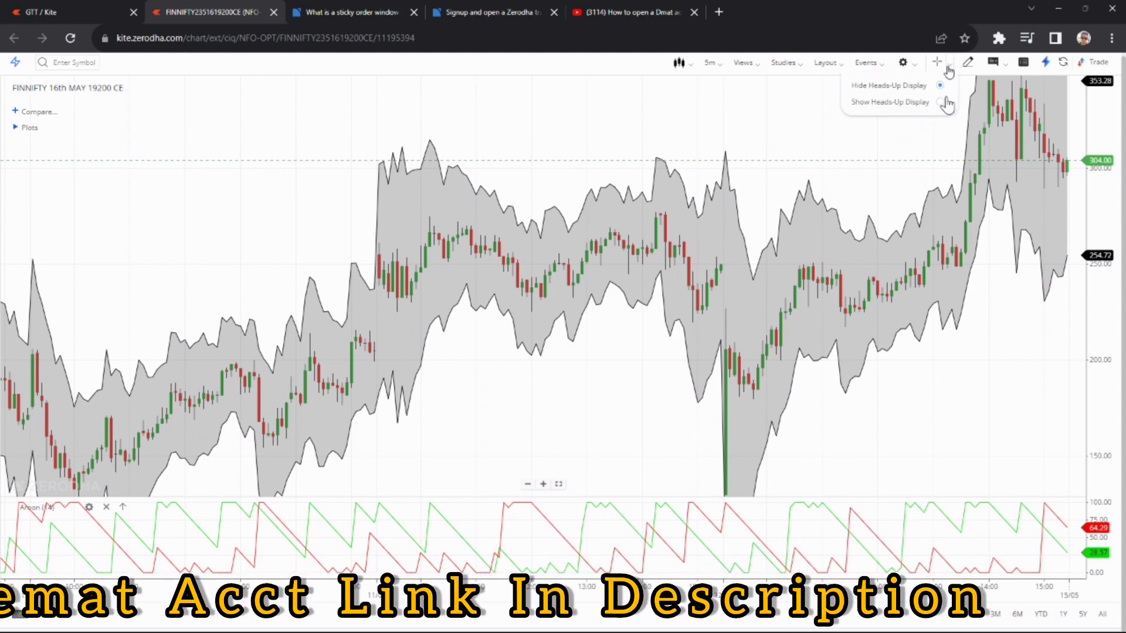
click(903, 103)
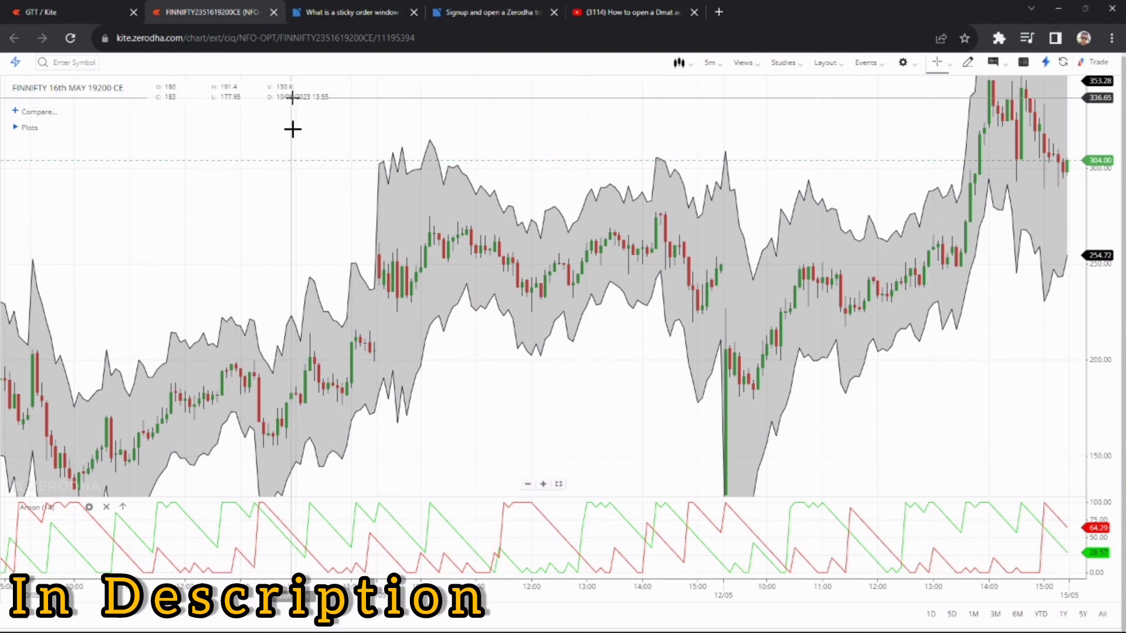
click(967, 62)
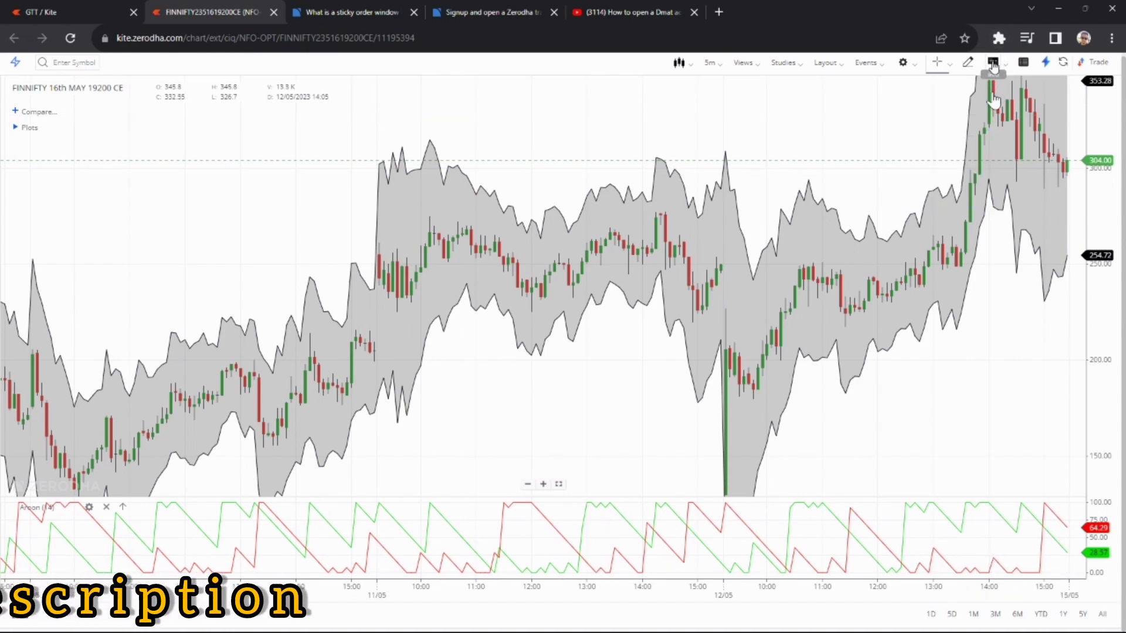
- Examine the chart's price and study values in table view and return to the chart
click(1023, 62)
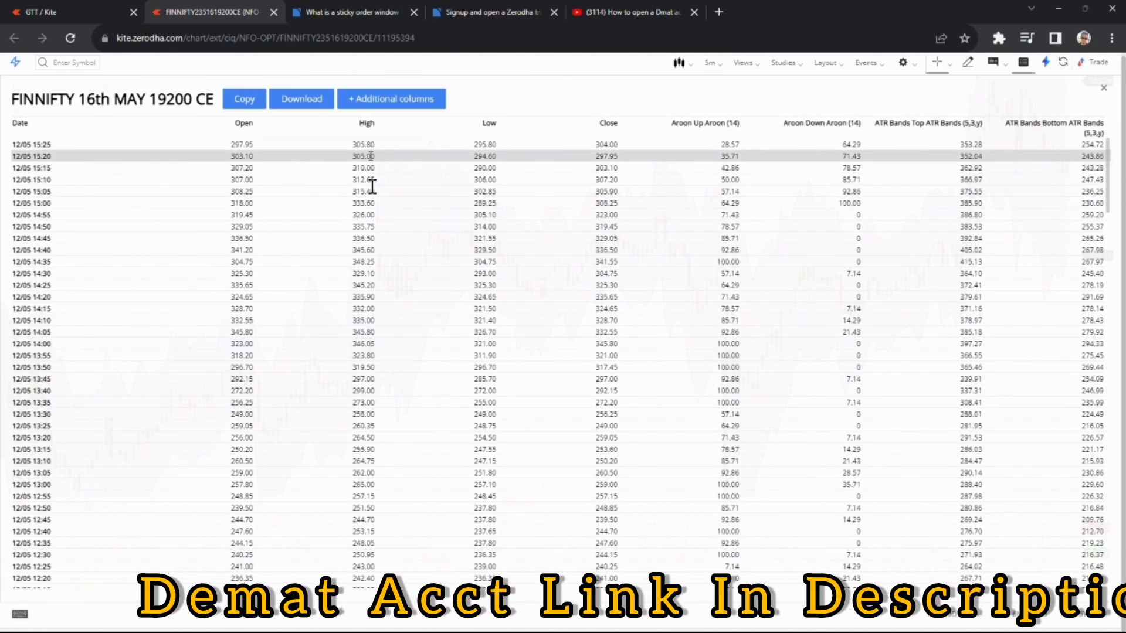
scroll(388, 166, down, 6)
scroll(387, 167, down, 7)
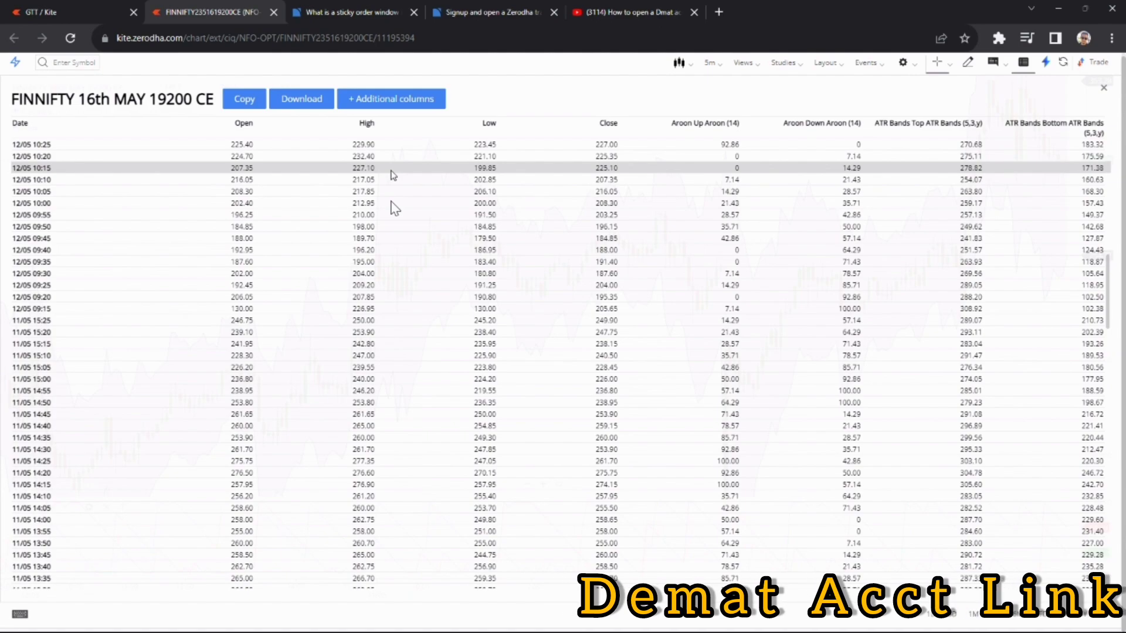
scroll(403, 191, up, 13)
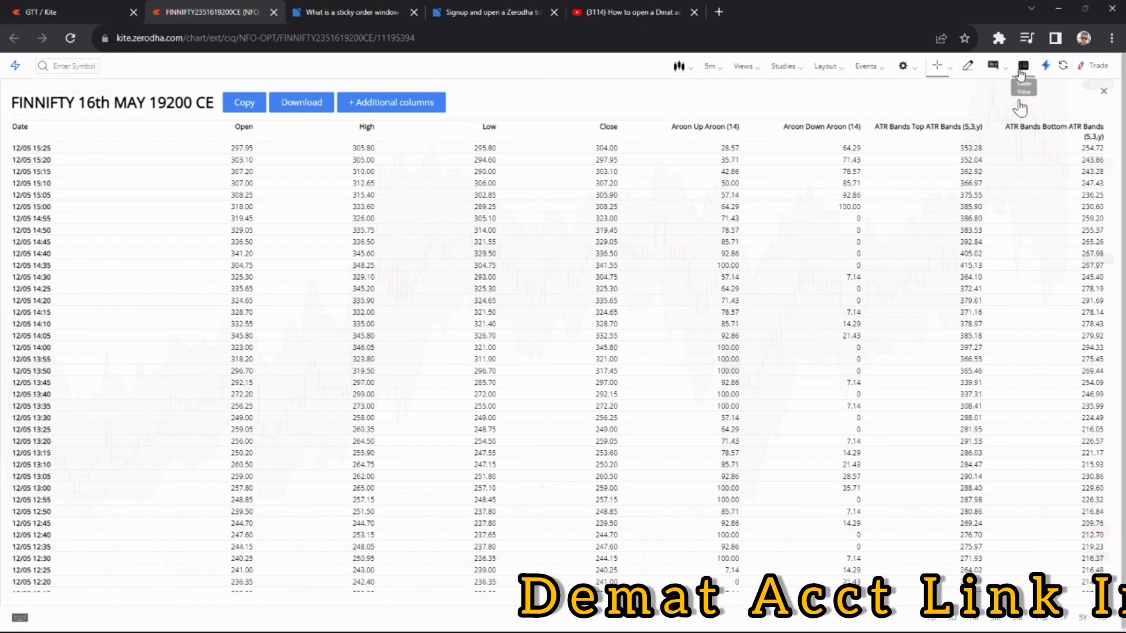
click(1022, 68)
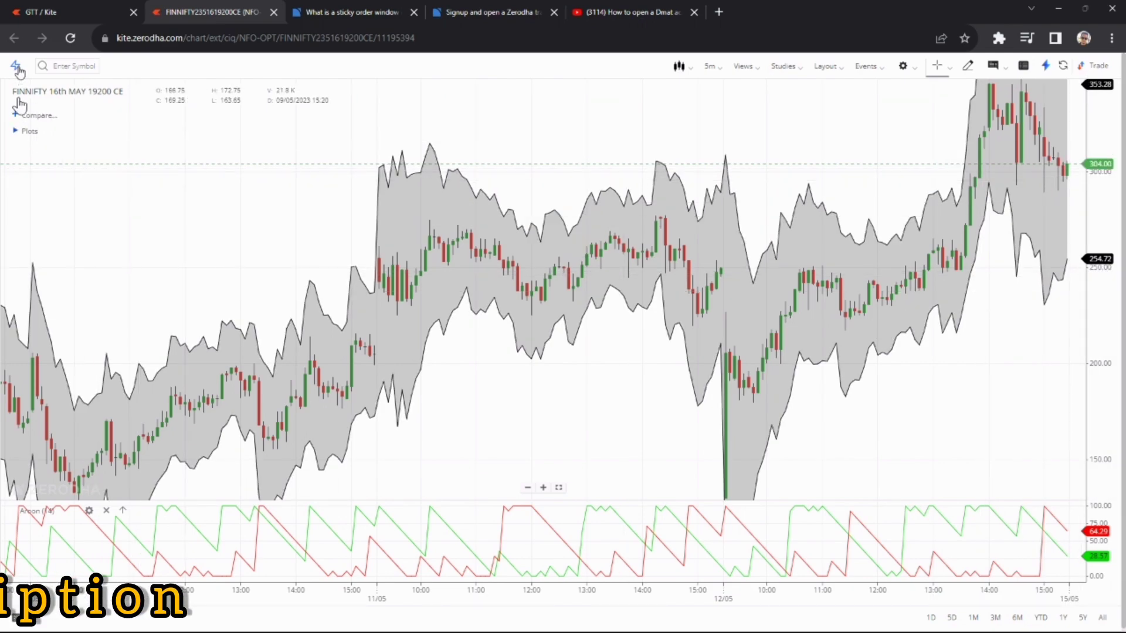
- Try out an on-chart NRML order for a quantity of 40, moving its price to about 226, switching it to Sell and closing the order window
click(1092, 65)
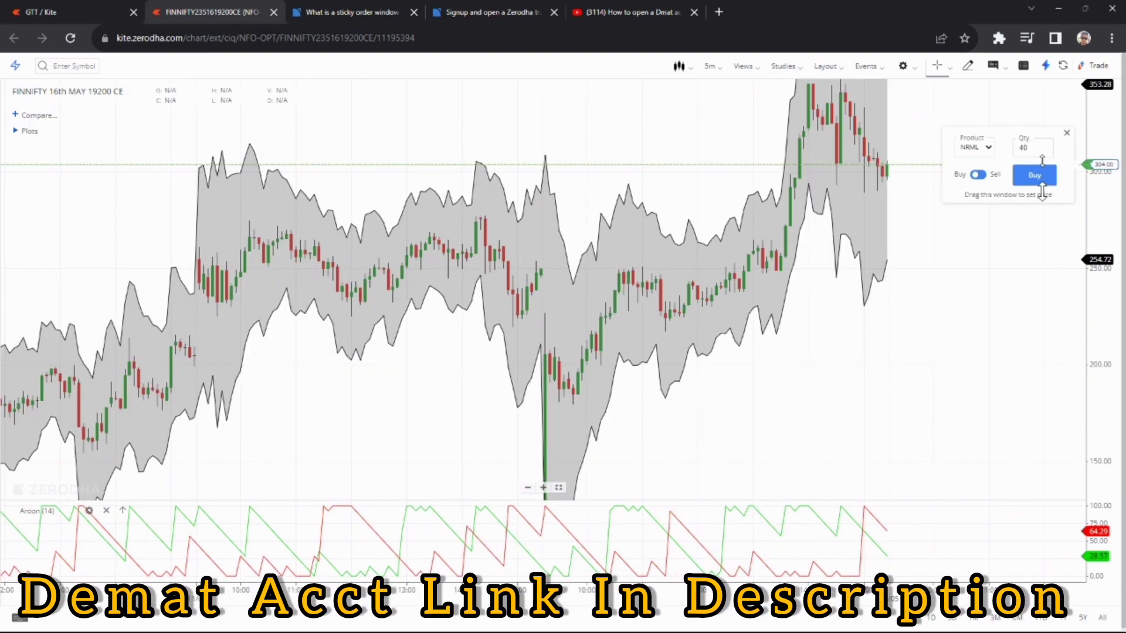
drag(1042, 191, 1106, 351)
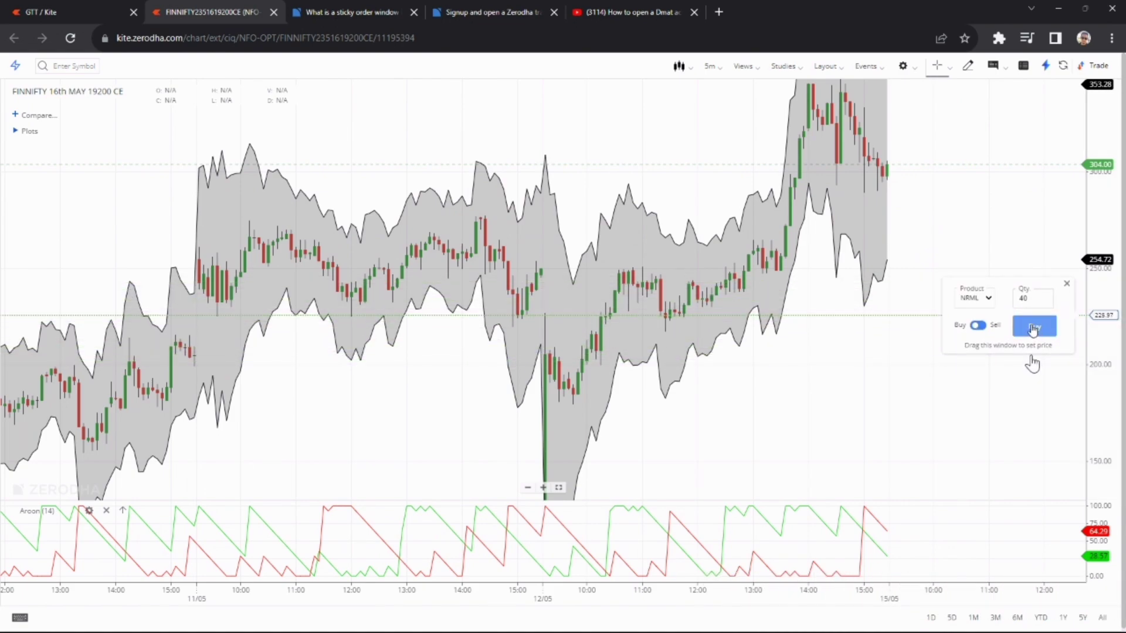
click(989, 299)
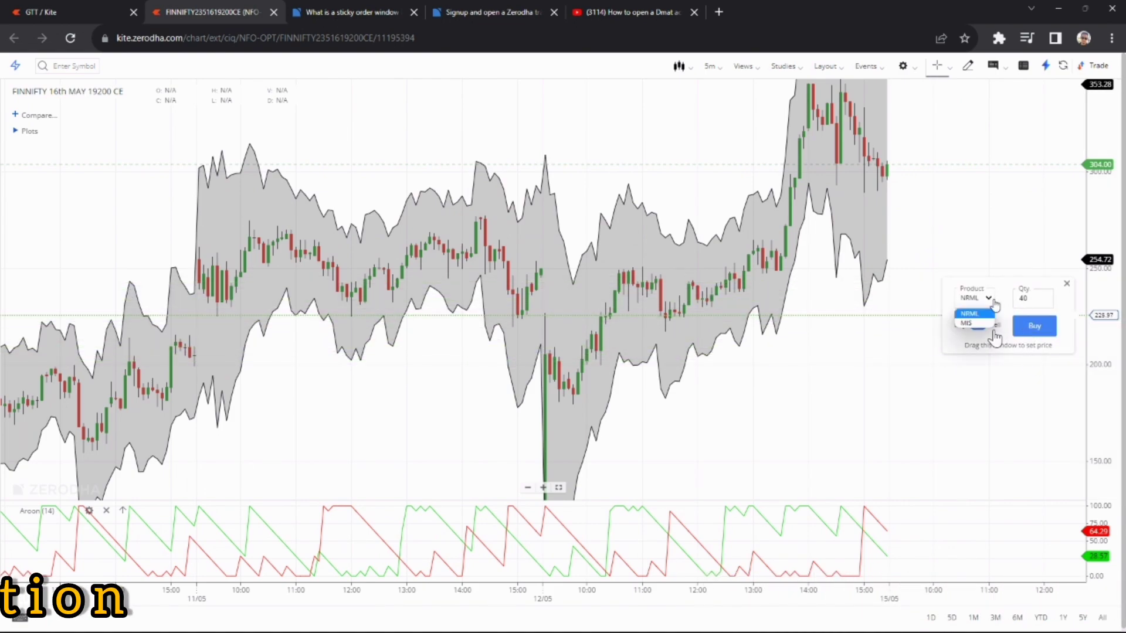
click(990, 315)
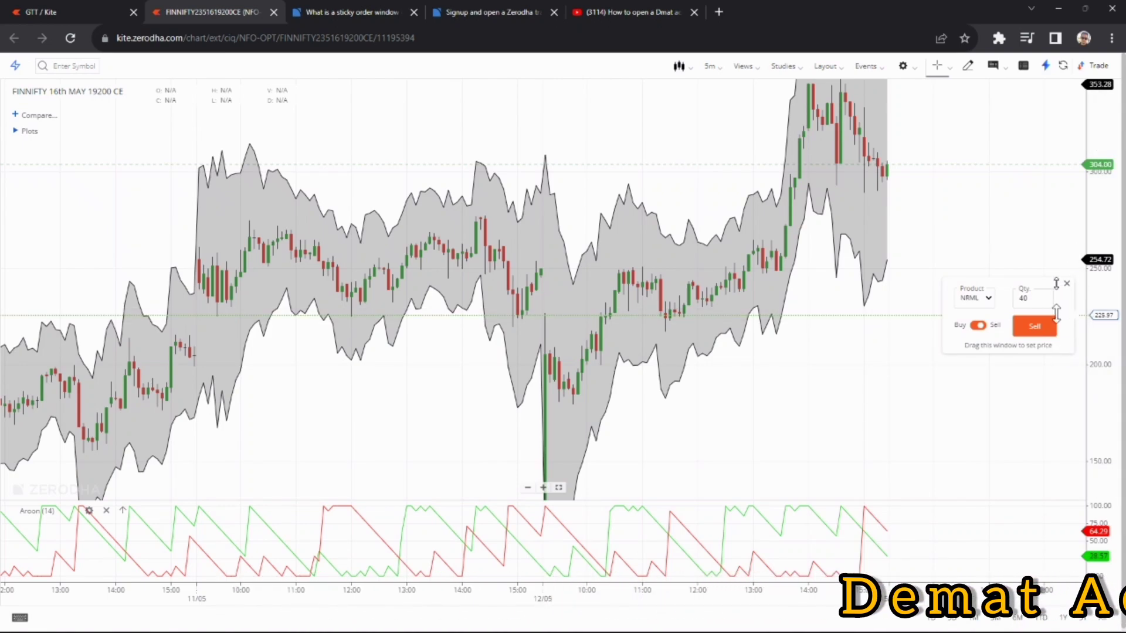
drag(1056, 313, 1055, 246)
click(1040, 265)
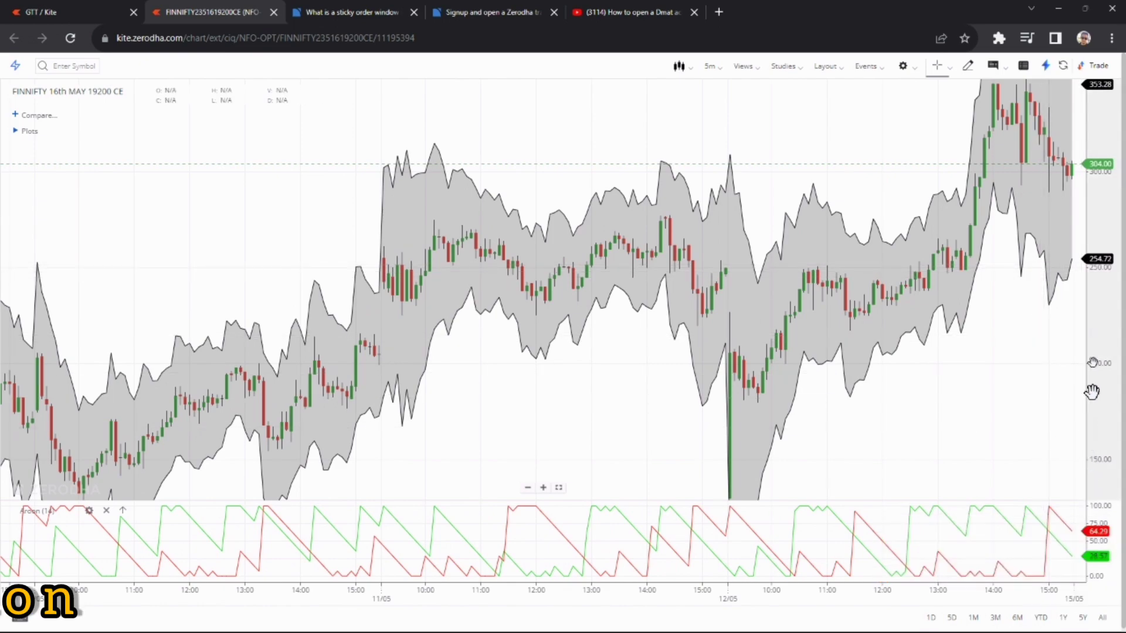
drag(1050, 381, 1005, 396)
scroll(1006, 396, down, 3)
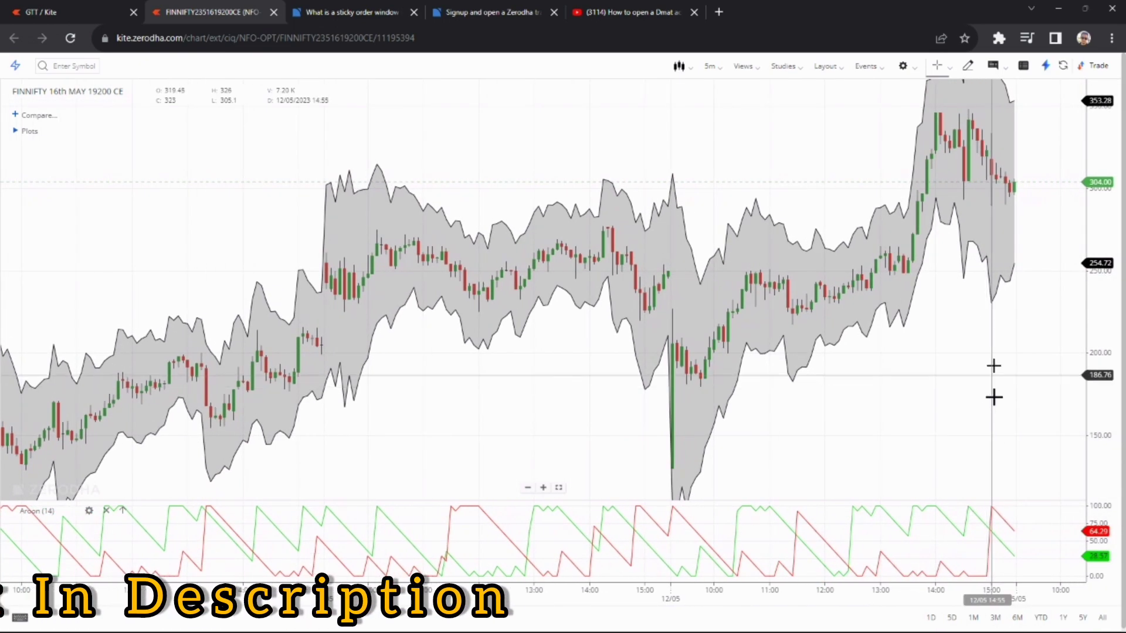
scroll(1008, 349, up, 3)
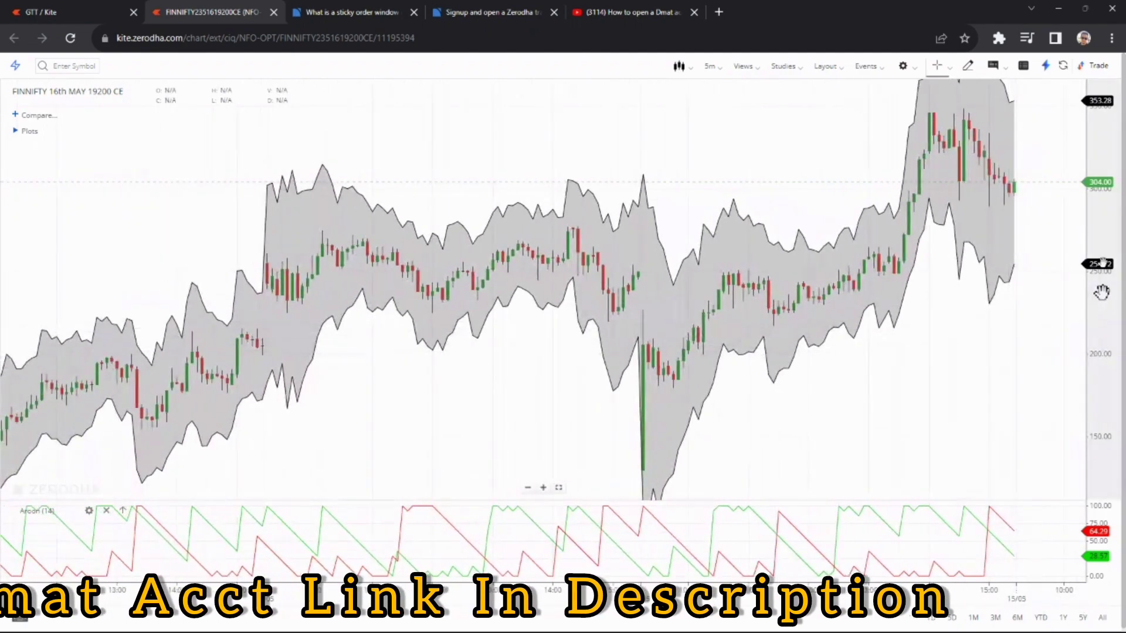
scroll(1029, 390, down, 2)
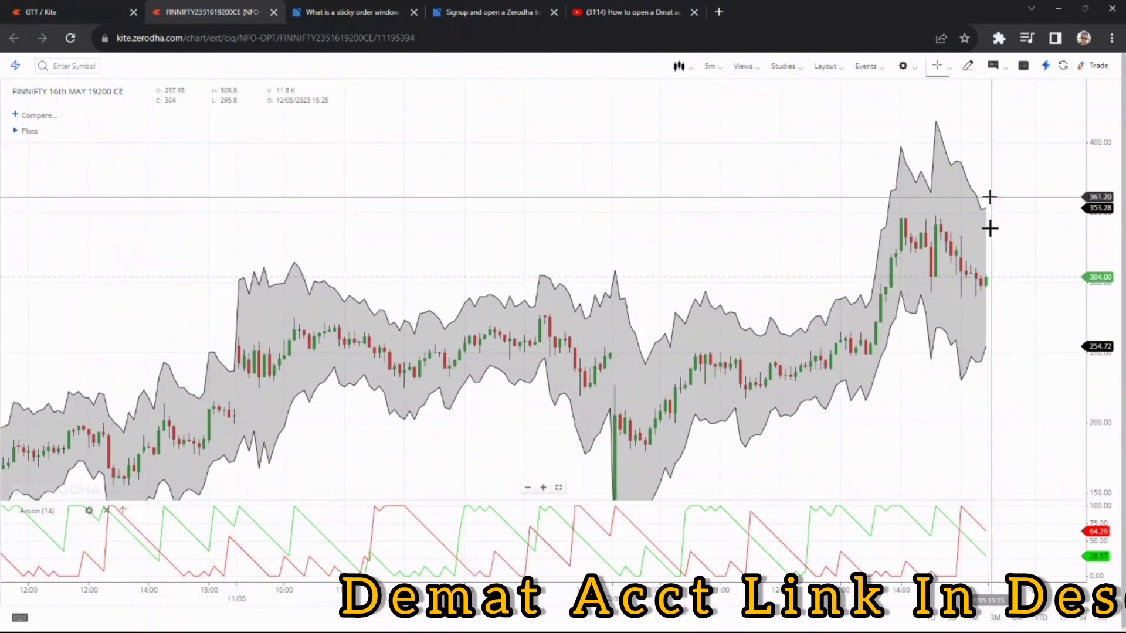
click(70, 11)
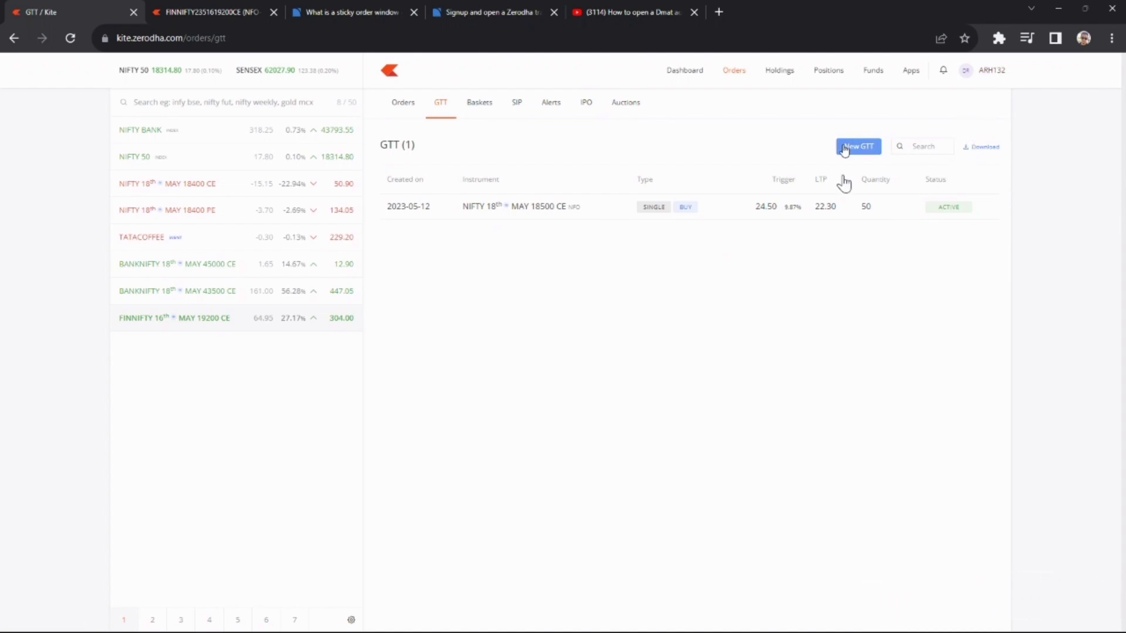
click(176, 8)
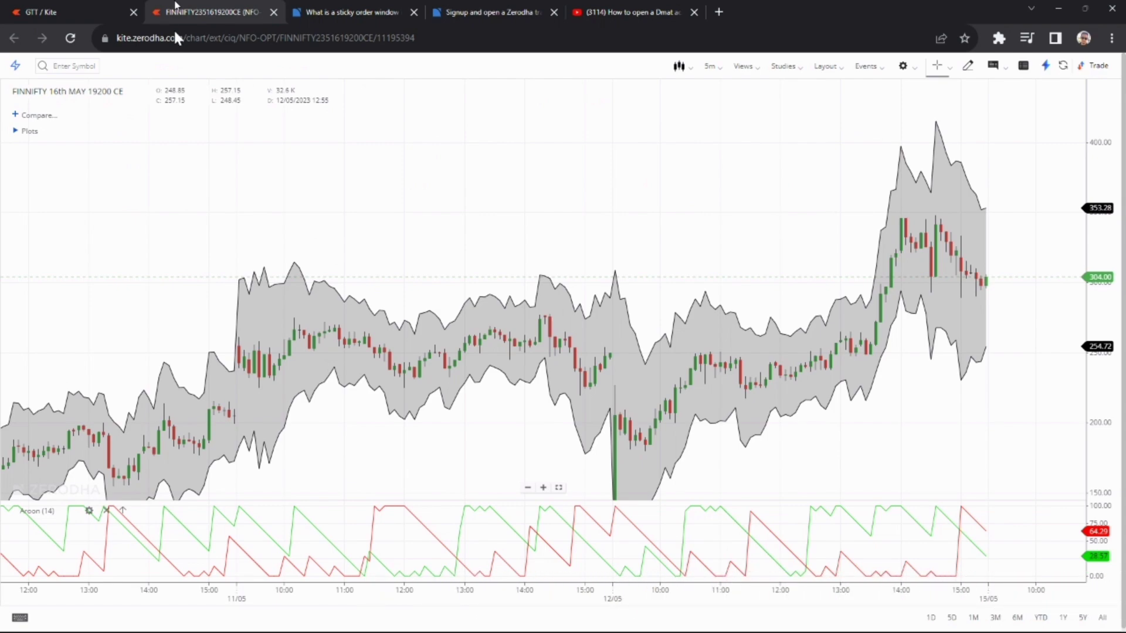
- Return to Kite, open the account's profile settings and set the chart type to TradingView
click(75, 5)
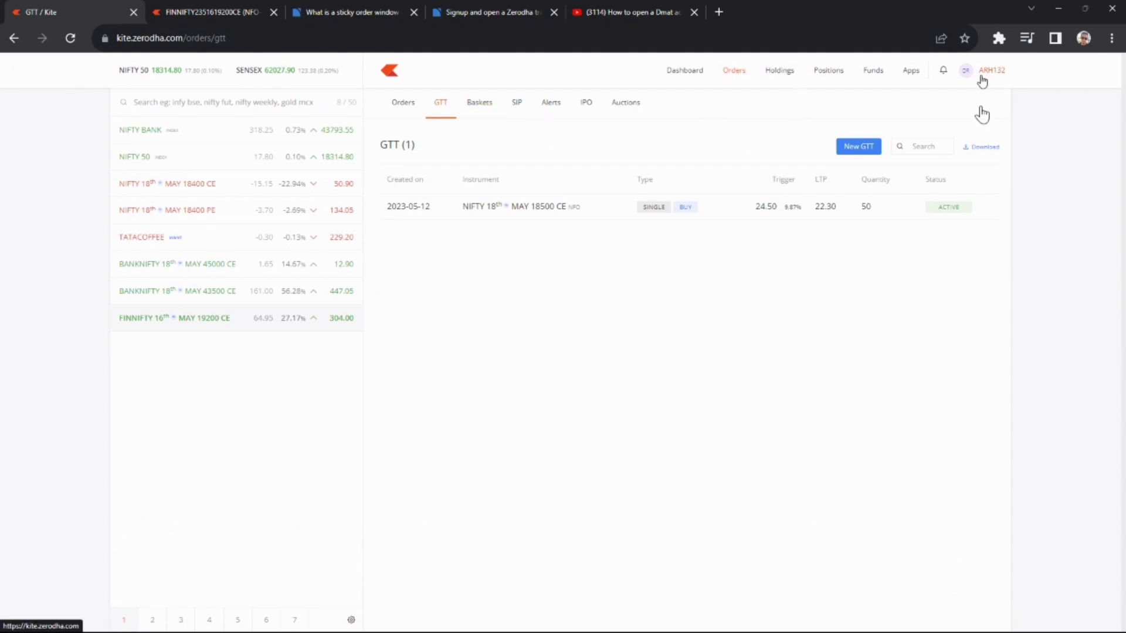
click(1004, 42)
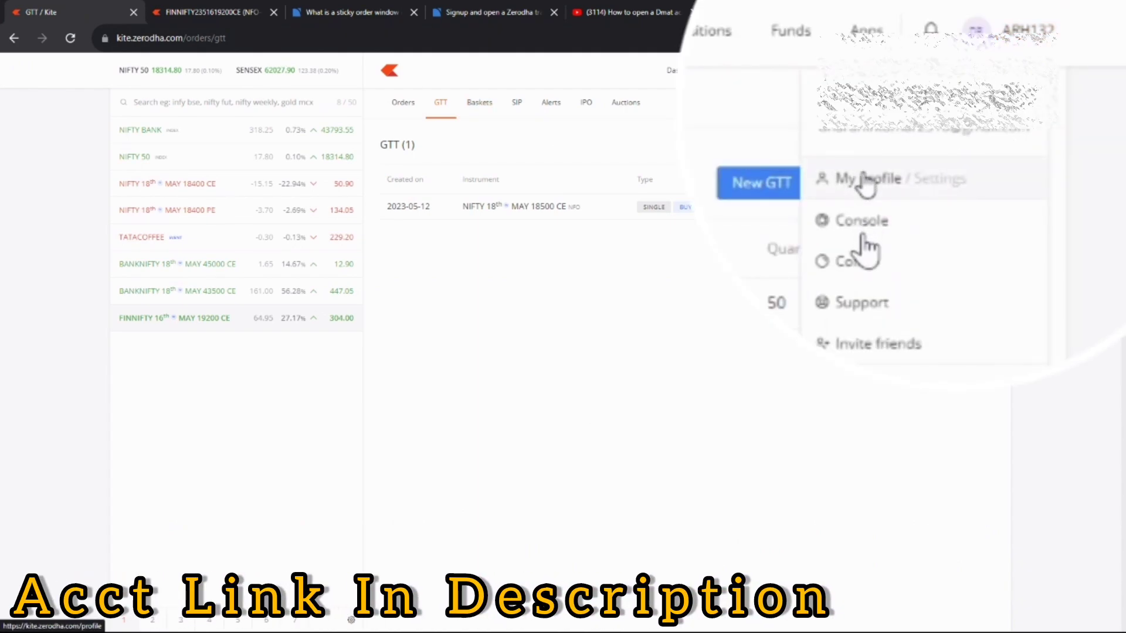
click(910, 145)
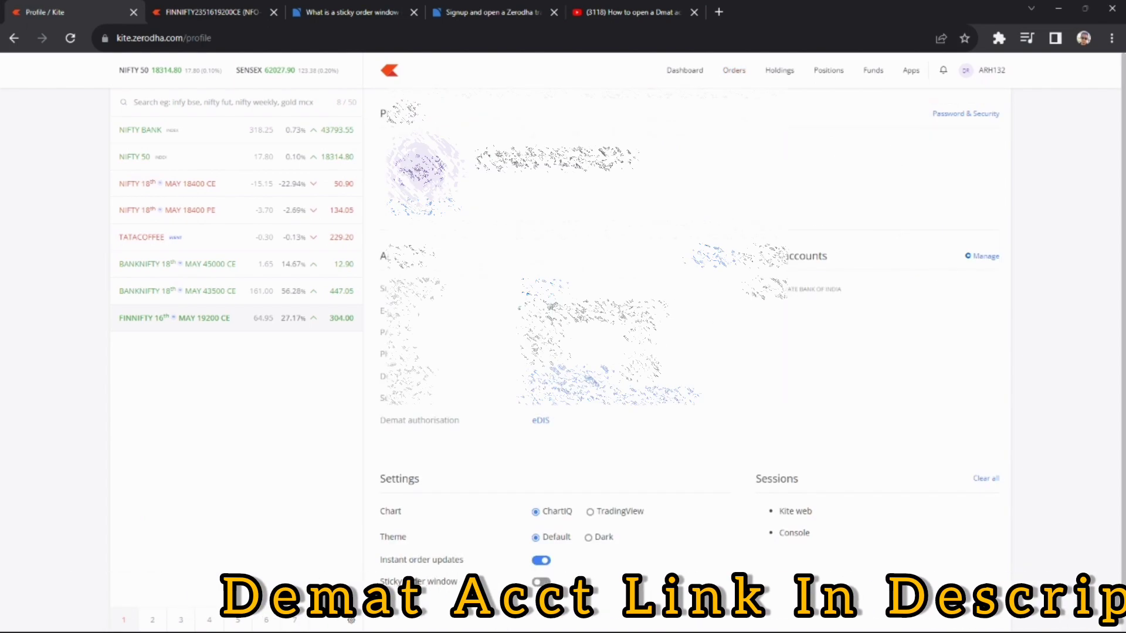
scroll(648, 404, down, 1)
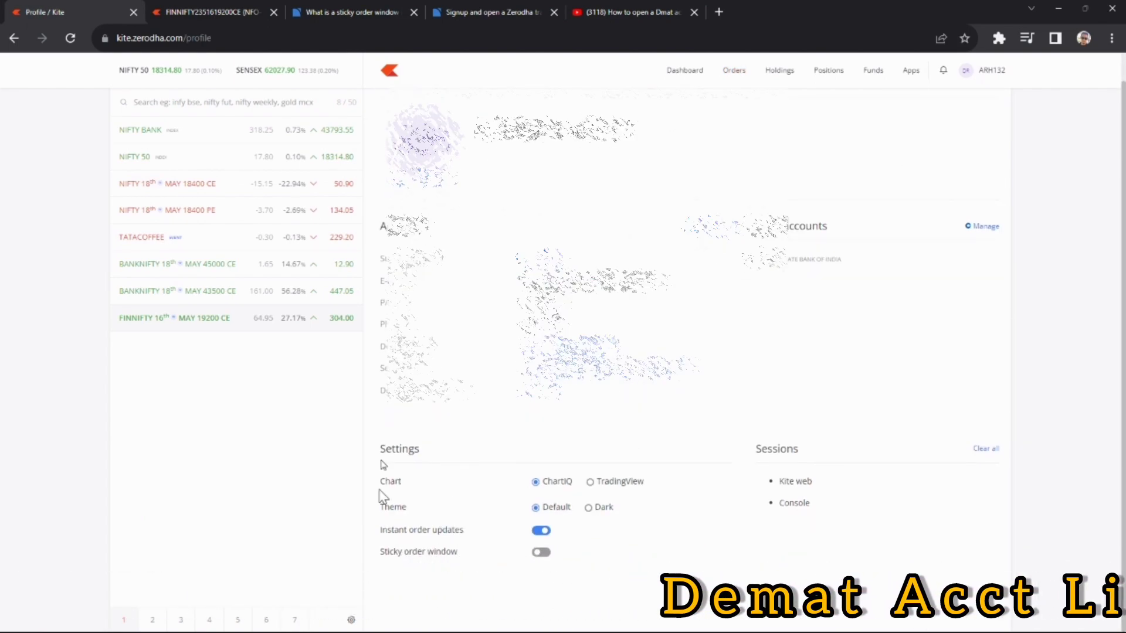
drag(380, 450, 391, 482)
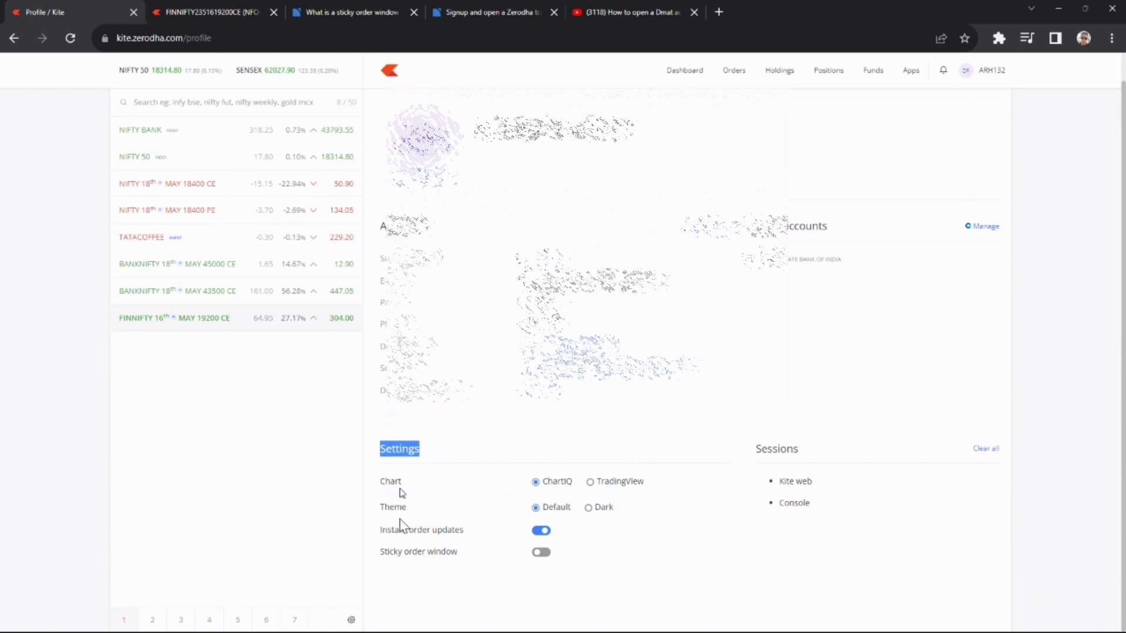
click(591, 482)
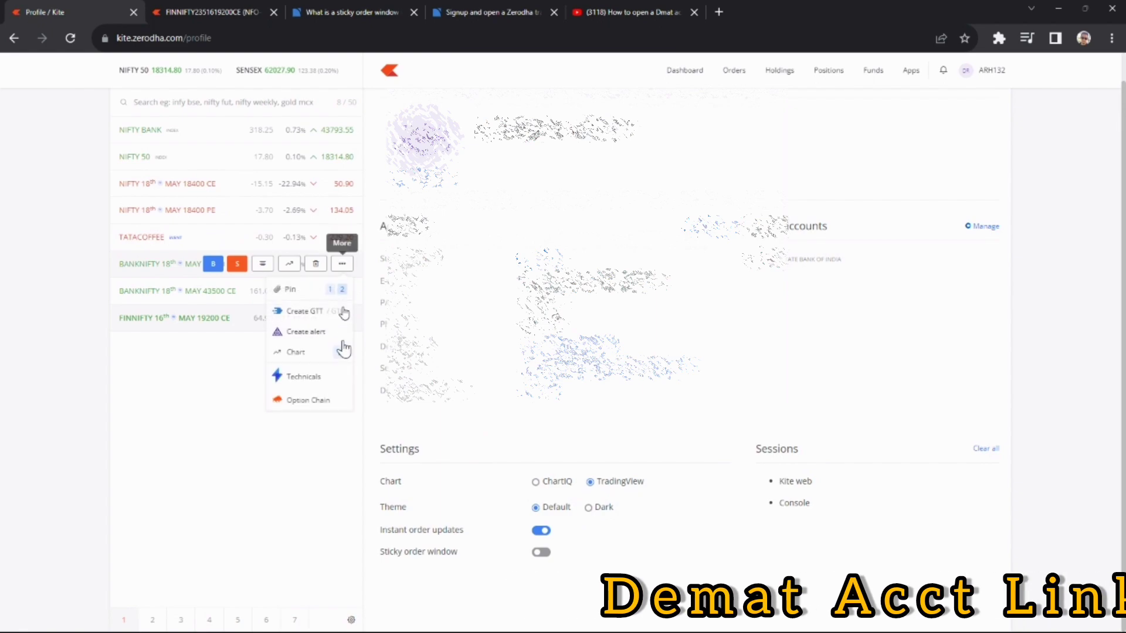
- Open the TradingView chart of BANKNIFTY 18th MAY 45000 CE from the watchlist and set its interval to 5 minutes
click(339, 359)
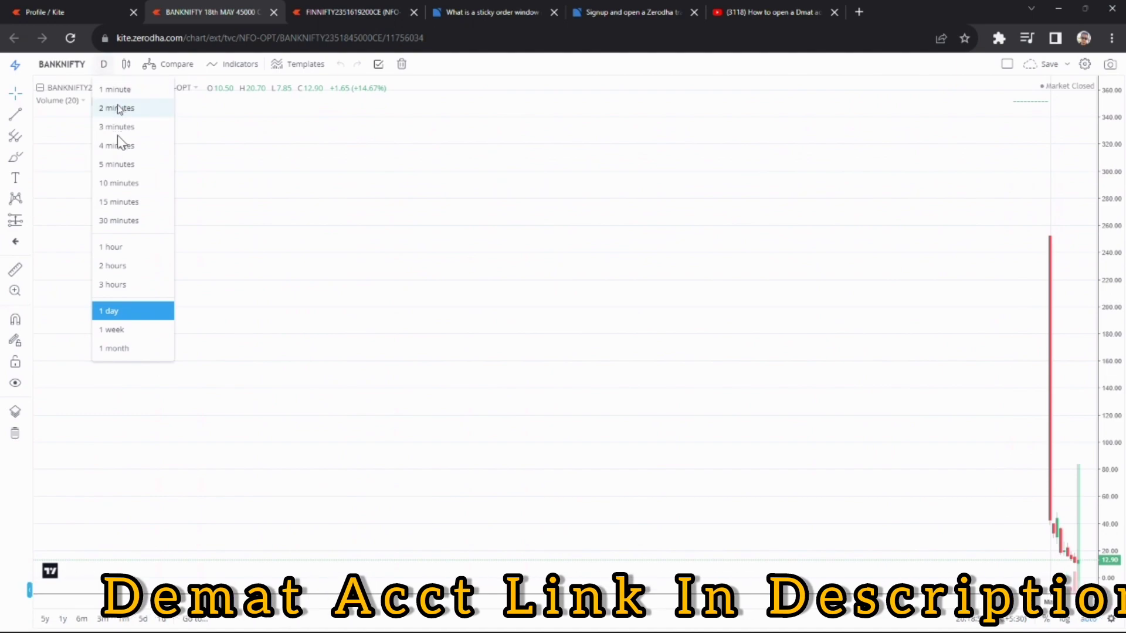
click(118, 165)
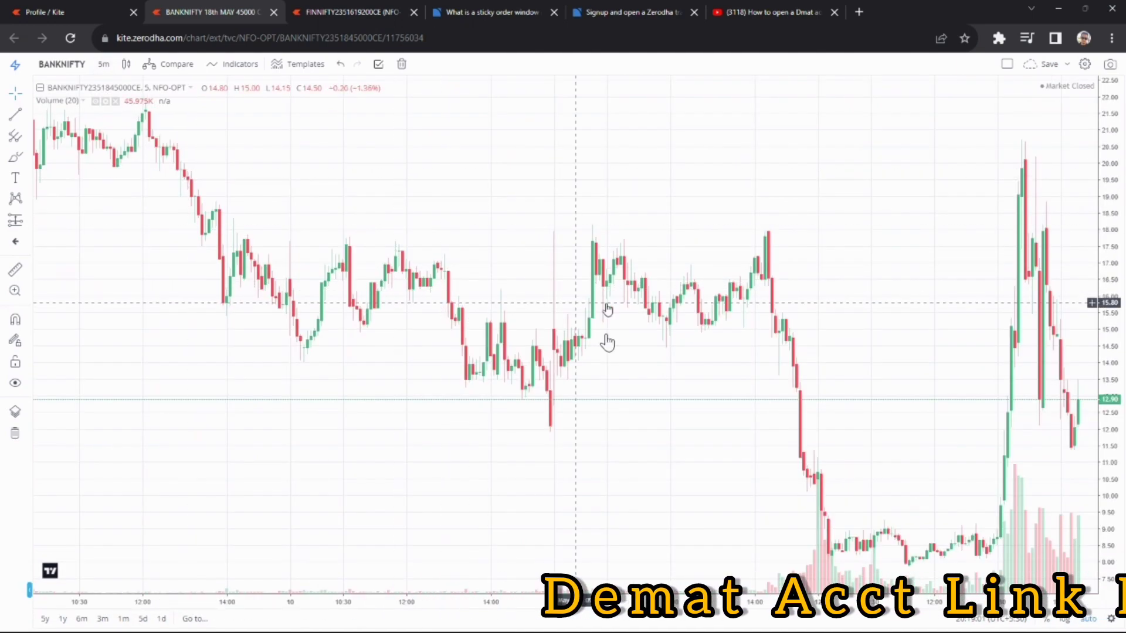
drag(1115, 246, 1116, 281)
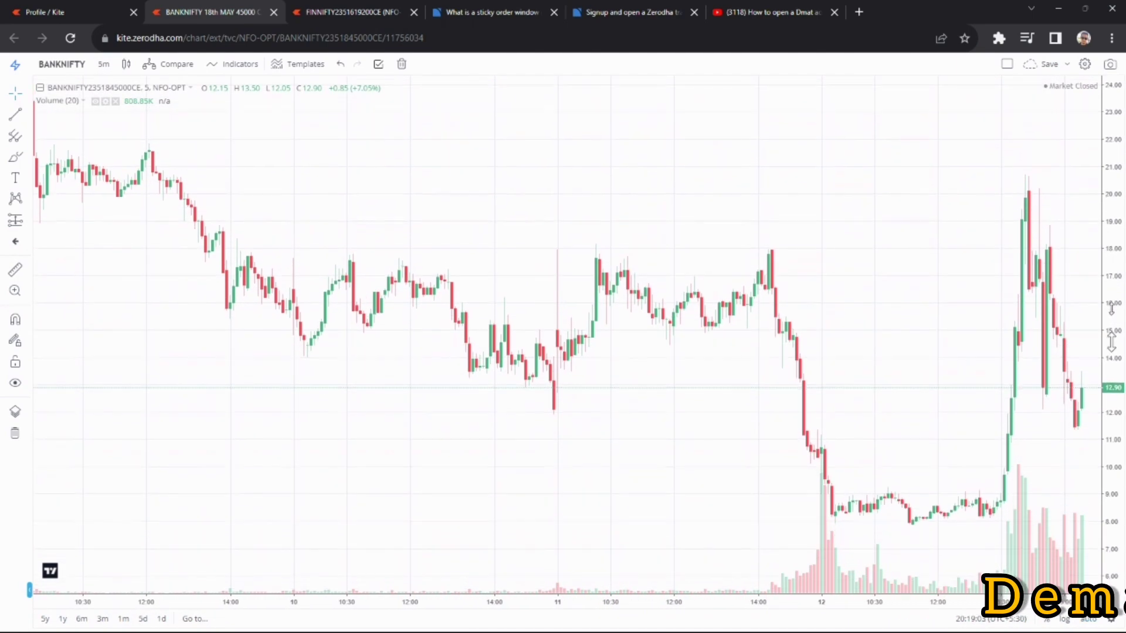
- Split the BANKNIFTY 45000 CE chart into the eight-chart grid layout
drag(950, 428, 732, 388)
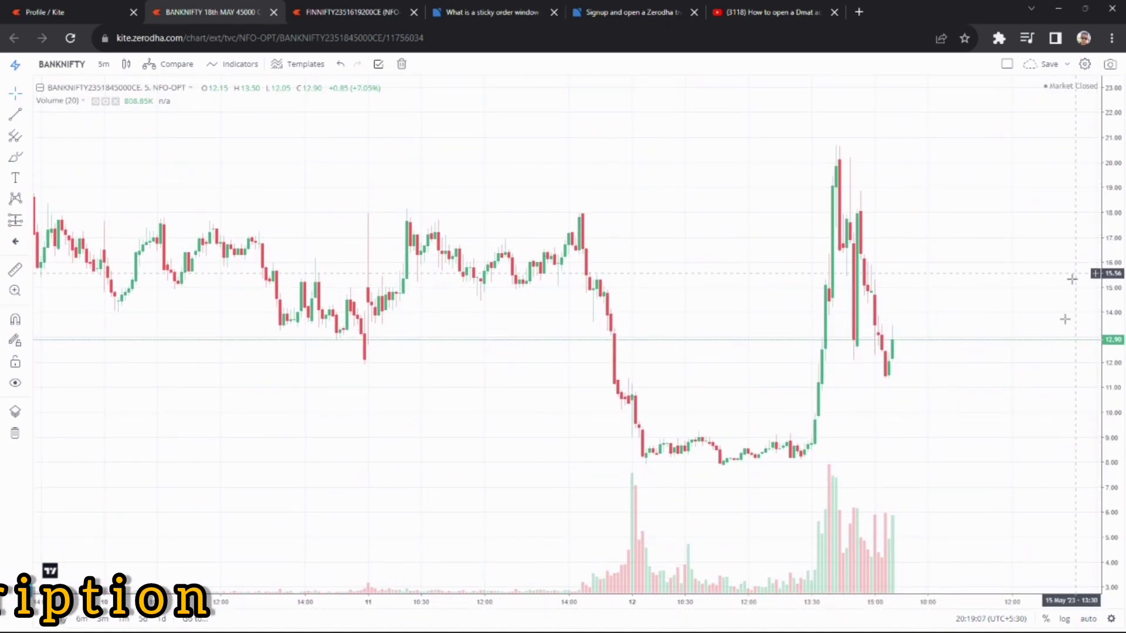
click(1008, 65)
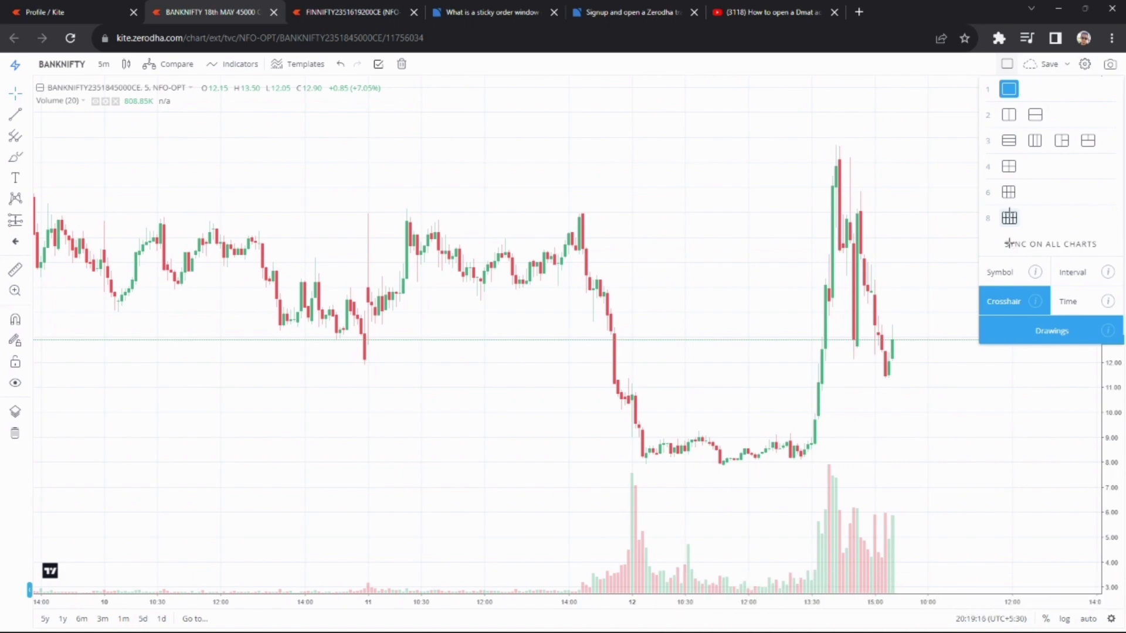
click(1009, 218)
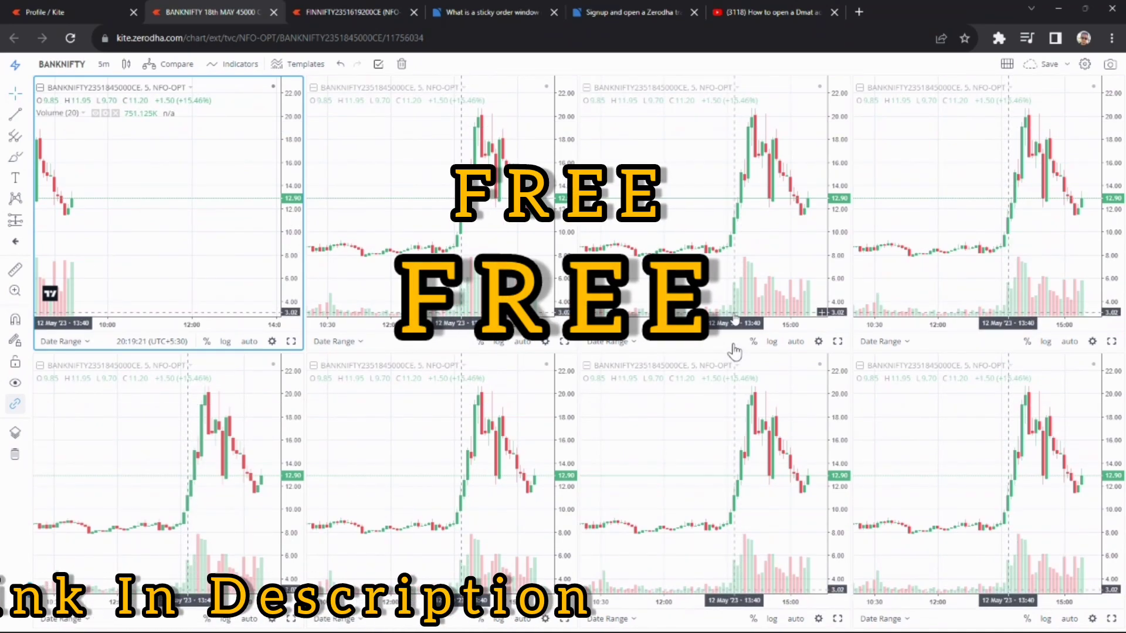
- Try out a Regular overnight market buy order for 25 BANKNIFTY 18th MAY 45000 CE from the watchlist and cancel the order window
click(120, 12)
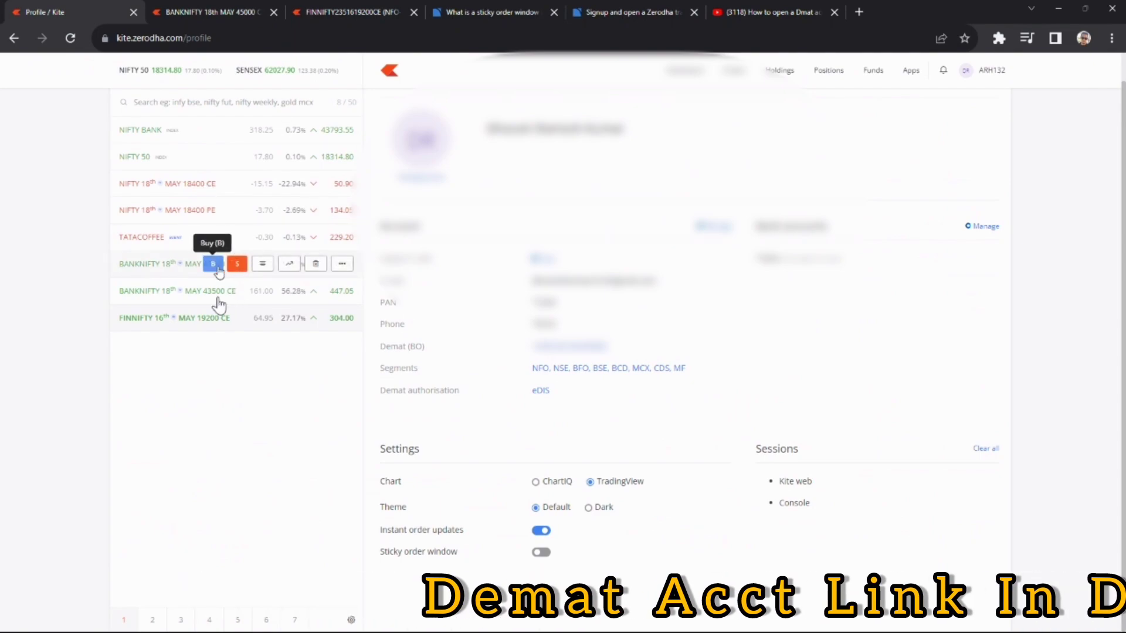
click(213, 264)
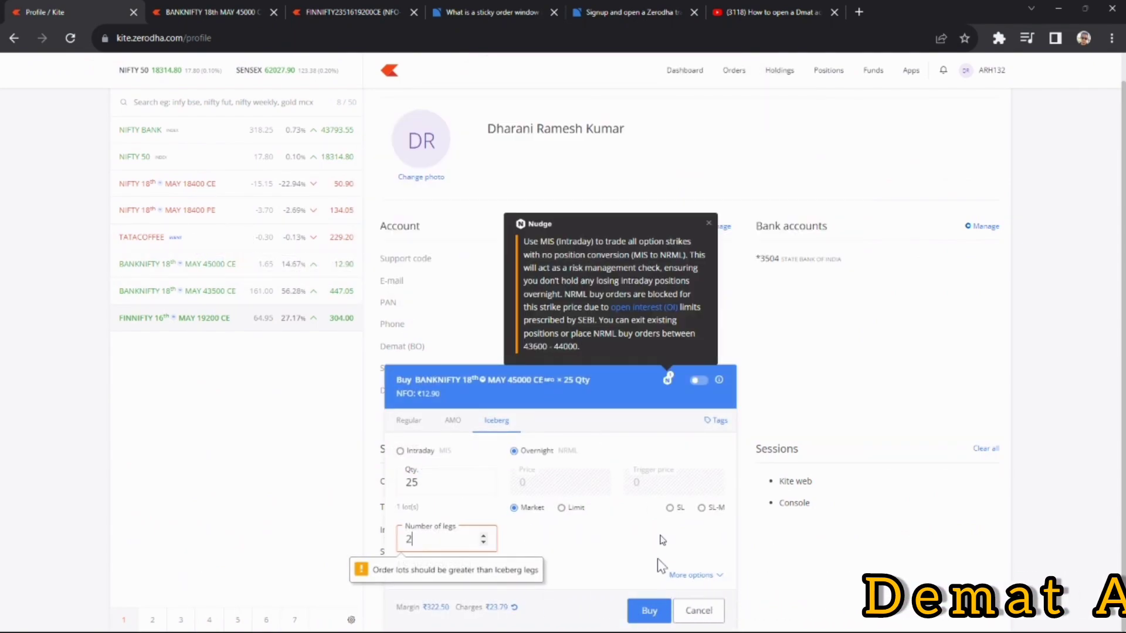
drag(624, 427, 638, 293)
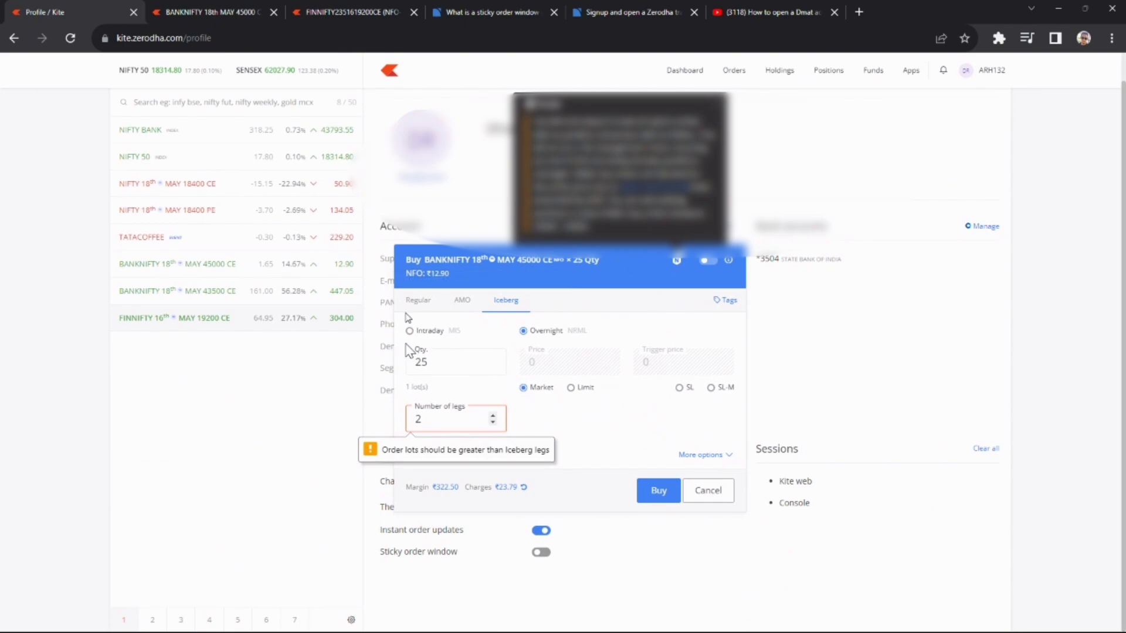
click(417, 300)
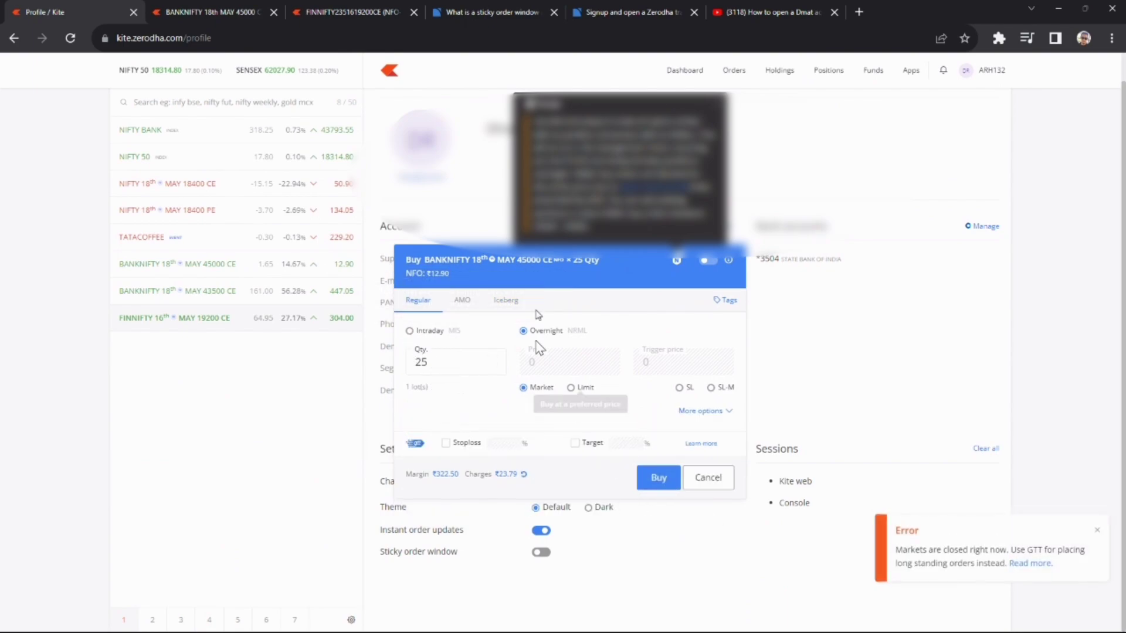
click(697, 476)
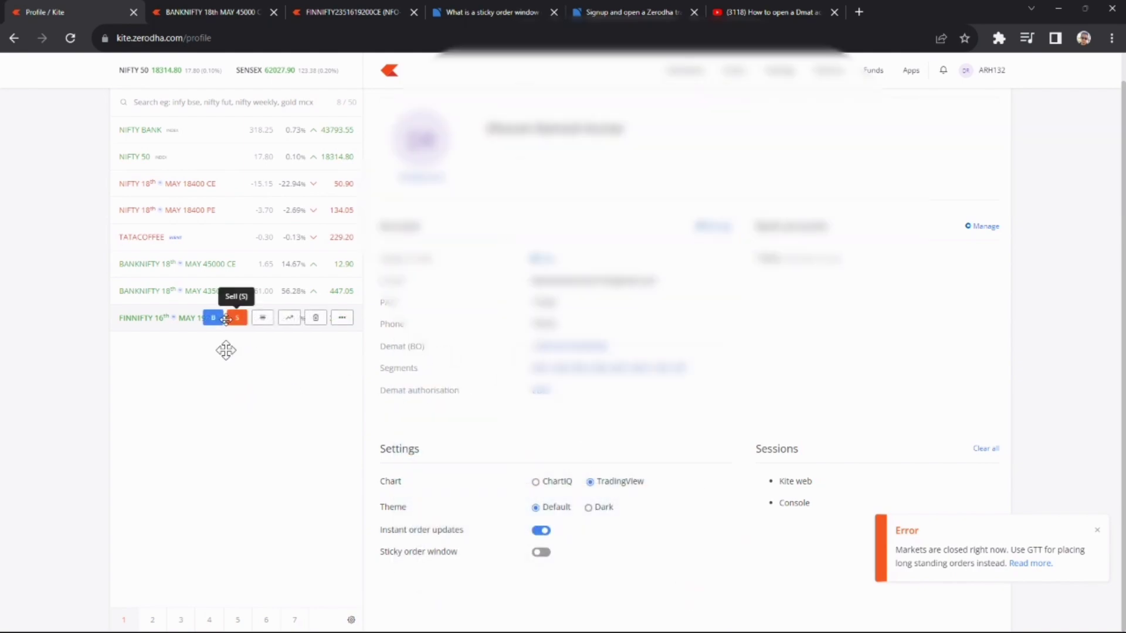
- Try the FINNIFTY 19200 CE buy window, toggle the Sticky order window setting and view its demonstration in the Zerodha support article
click(214, 317)
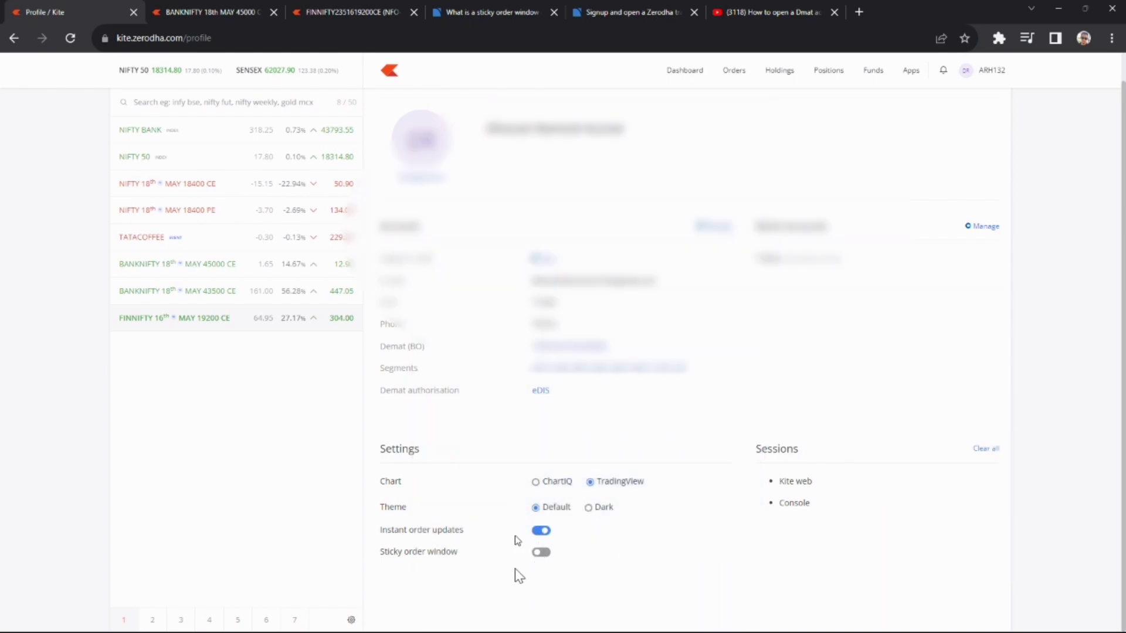
click(544, 552)
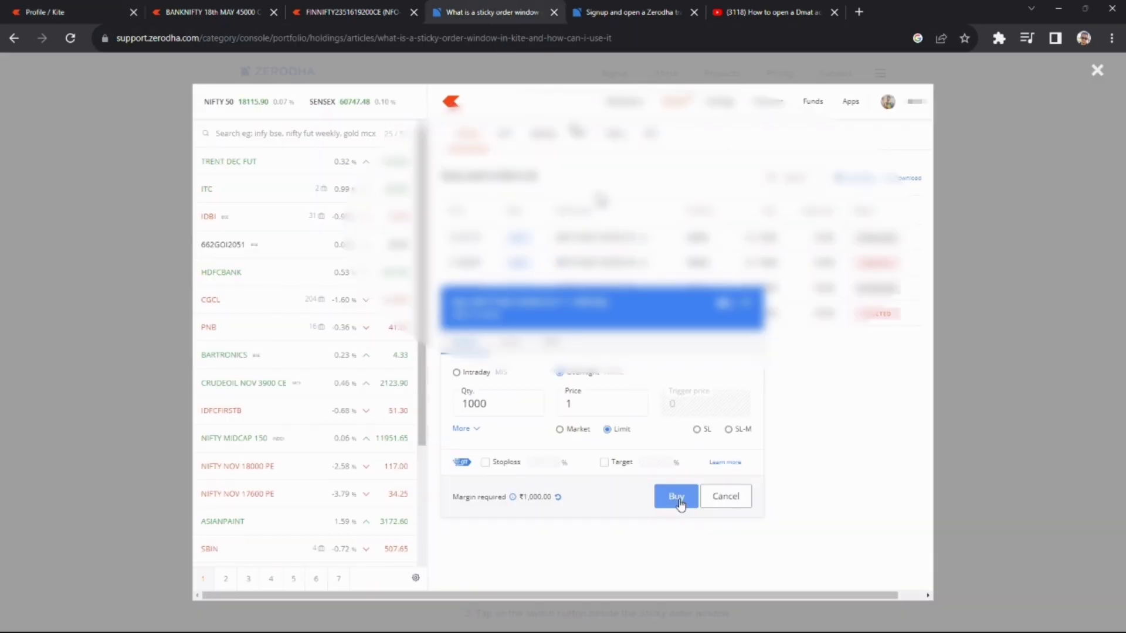
click(492, 12)
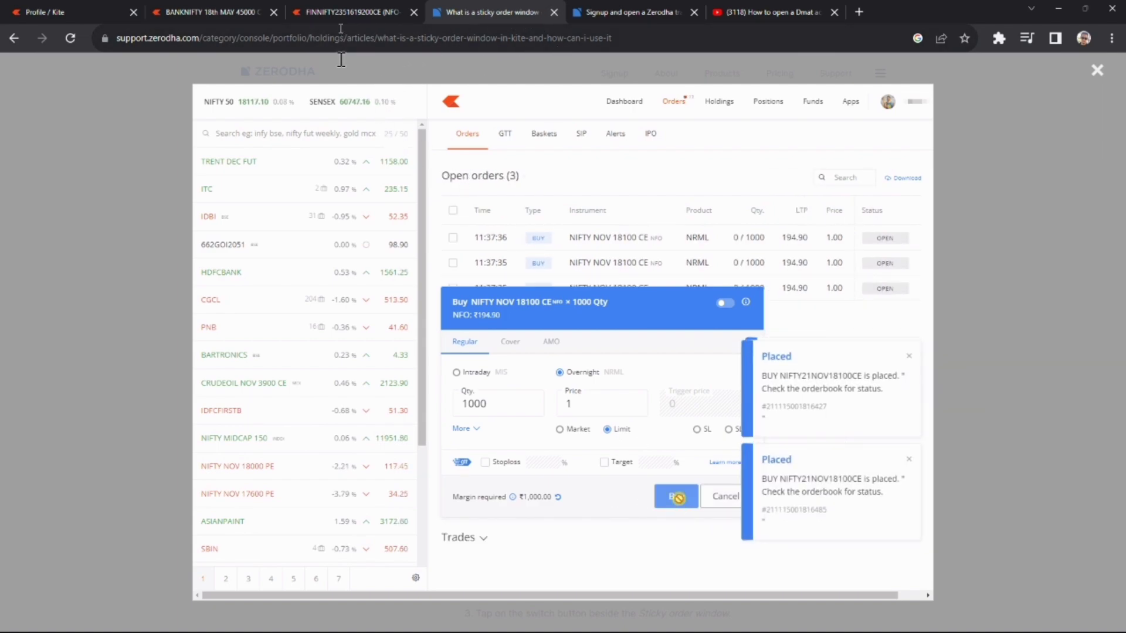
- Switch to YouTube and look over the description and chapters of the video on opening a Zerodha Dmat account
click(211, 12)
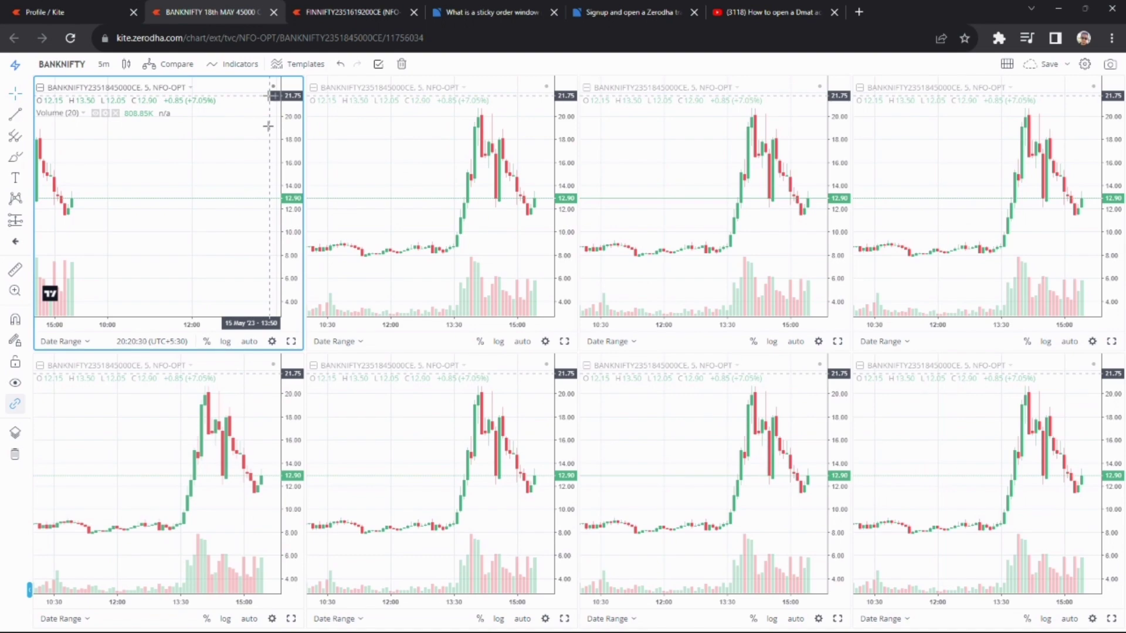
click(818, 12)
scroll(333, 427, down, 7)
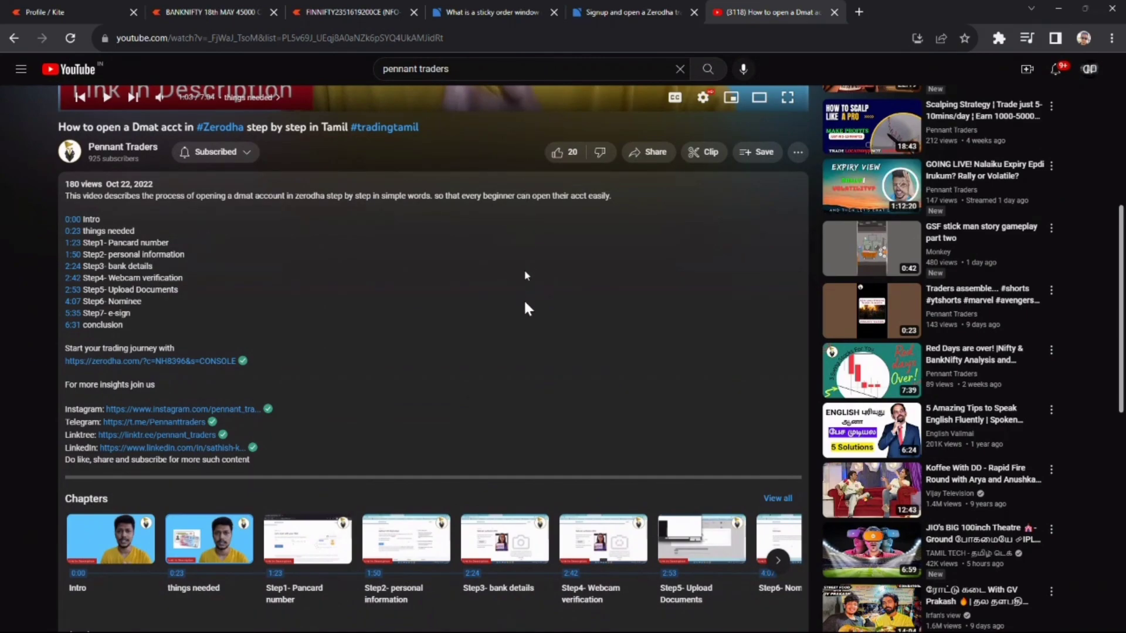
scroll(528, 308, up, 6)
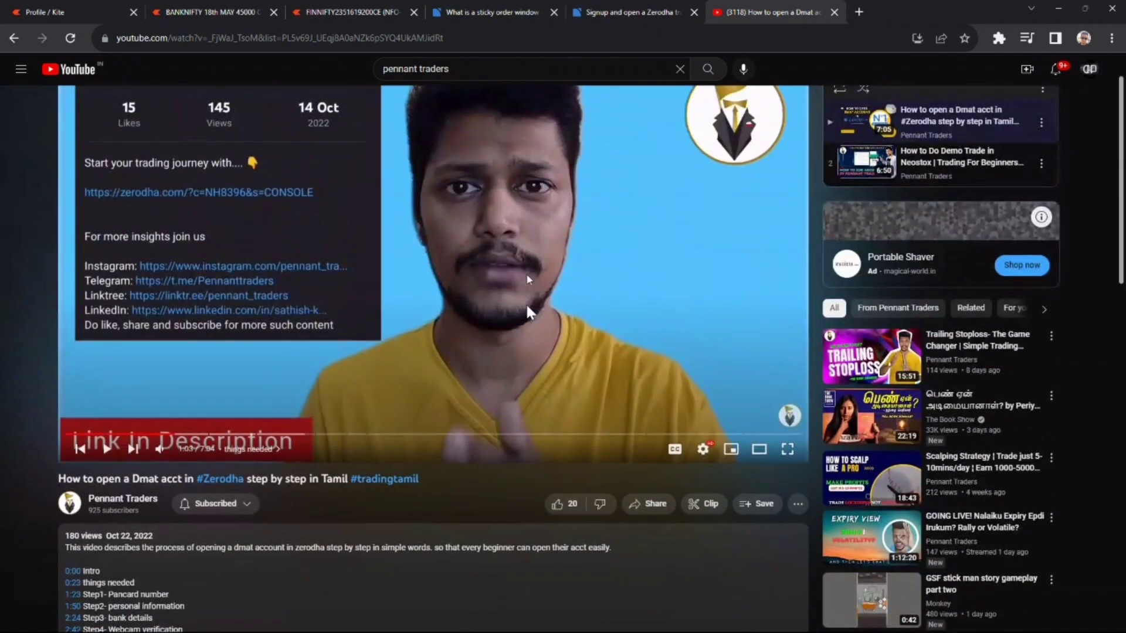